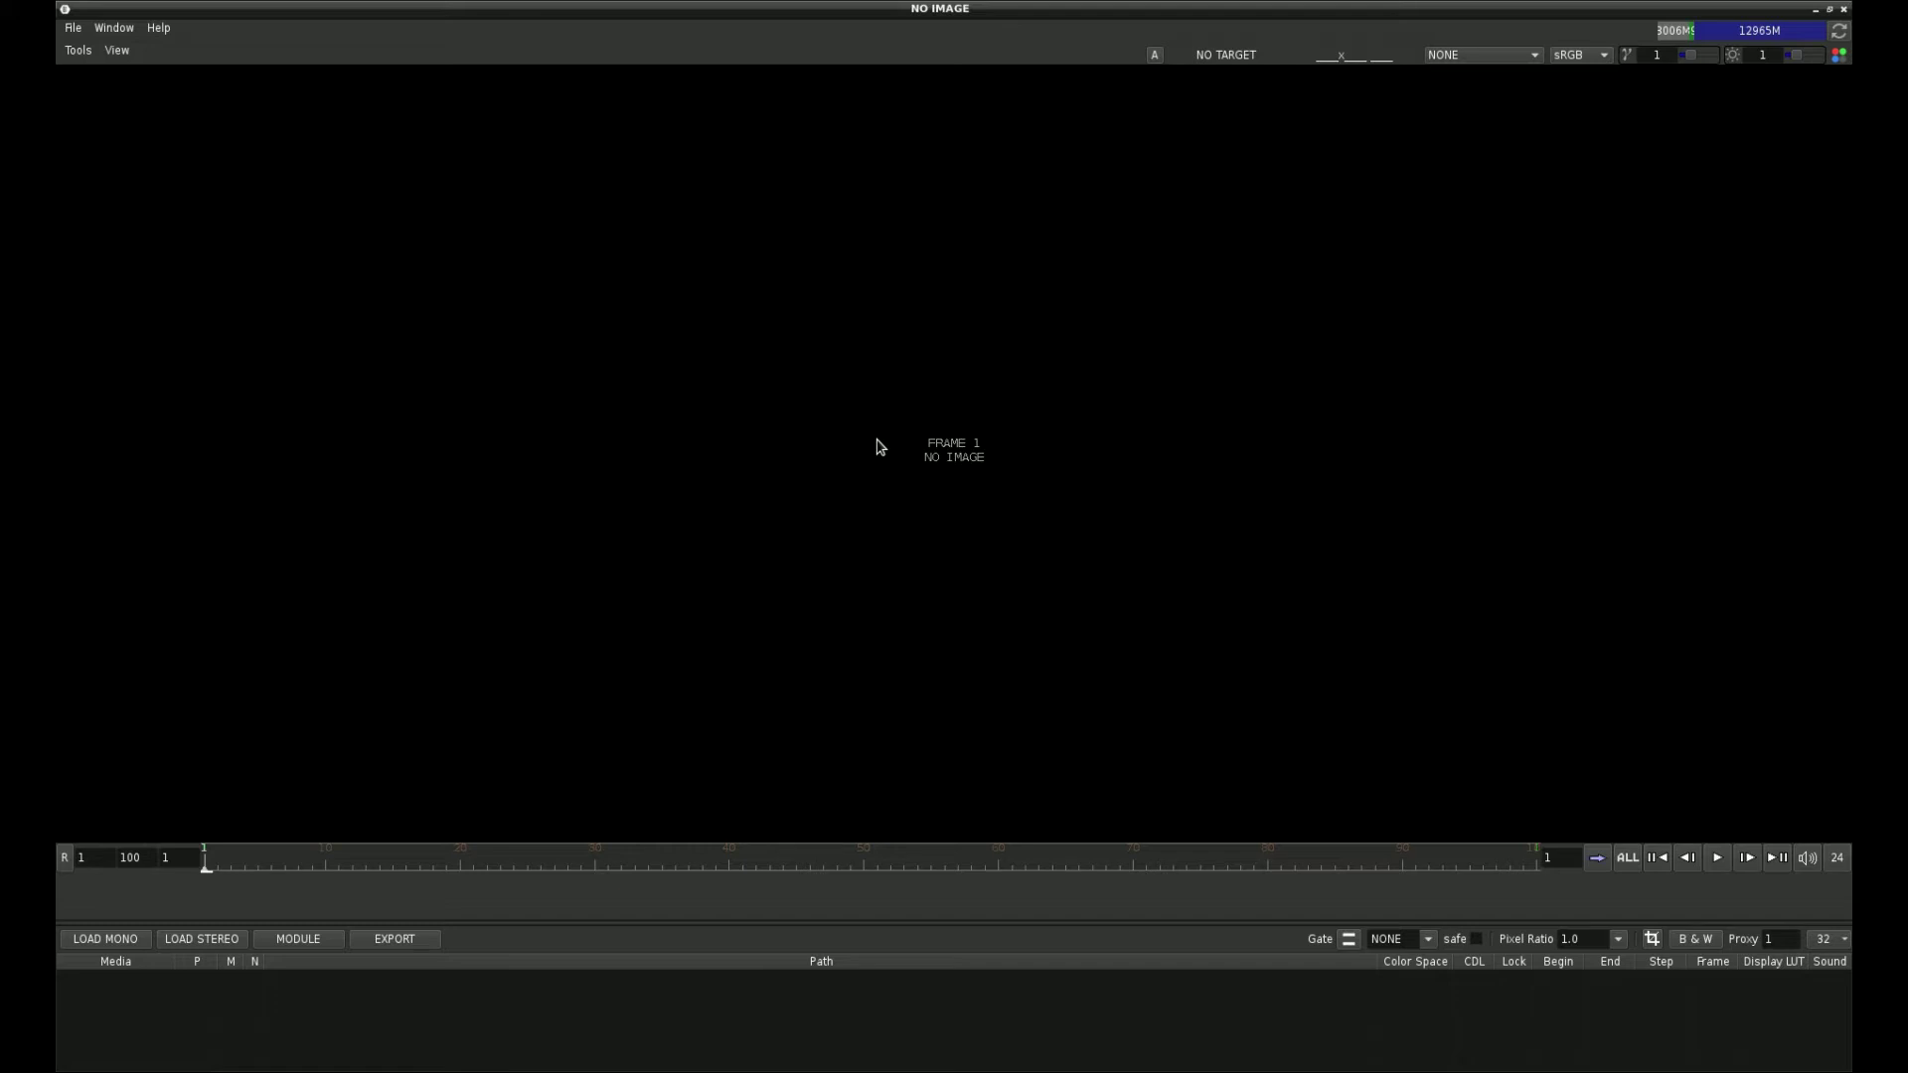
- Open the project compare_annotate.bv from the Compare_Annotate folder
{"action": "left_click", "coordinate": [77, 28]}
{"action": "left_click", "coordinate": [97, 67]}
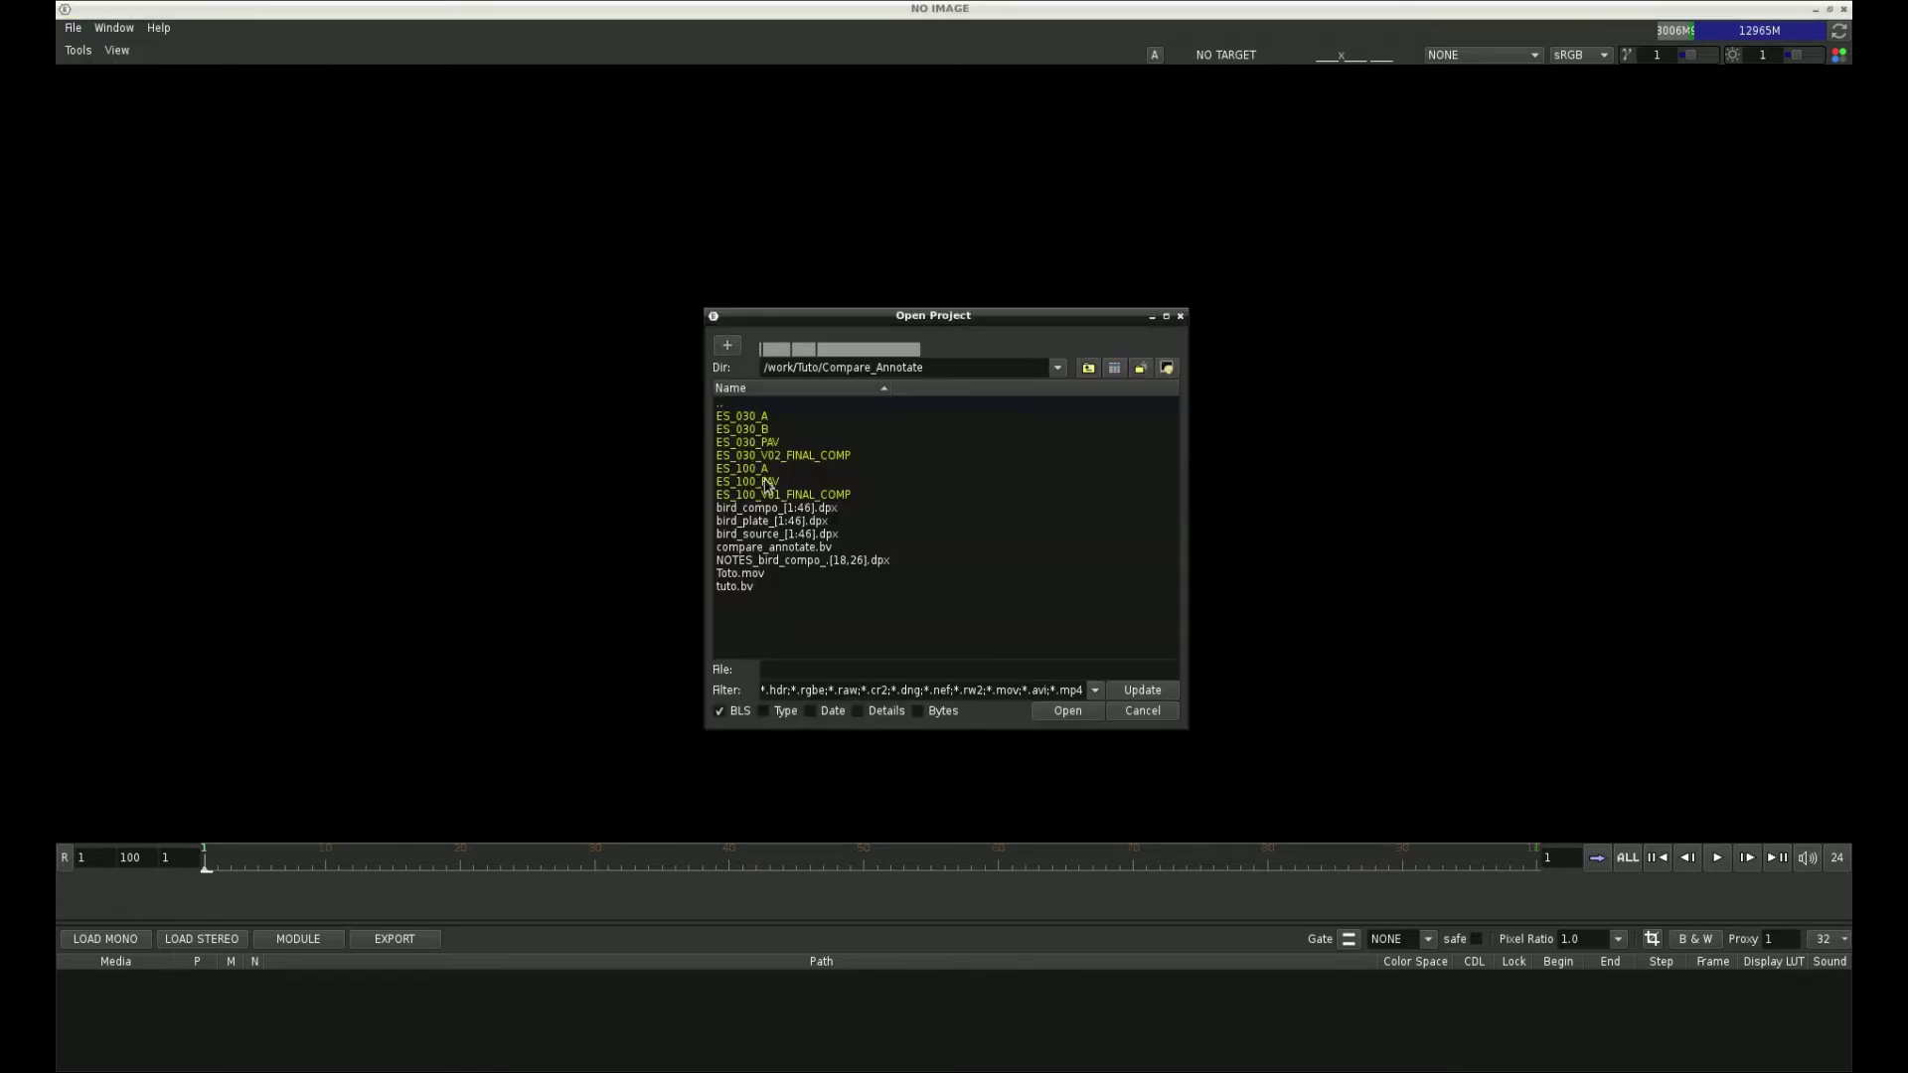
{"action": "left_click", "coordinate": [775, 548]}
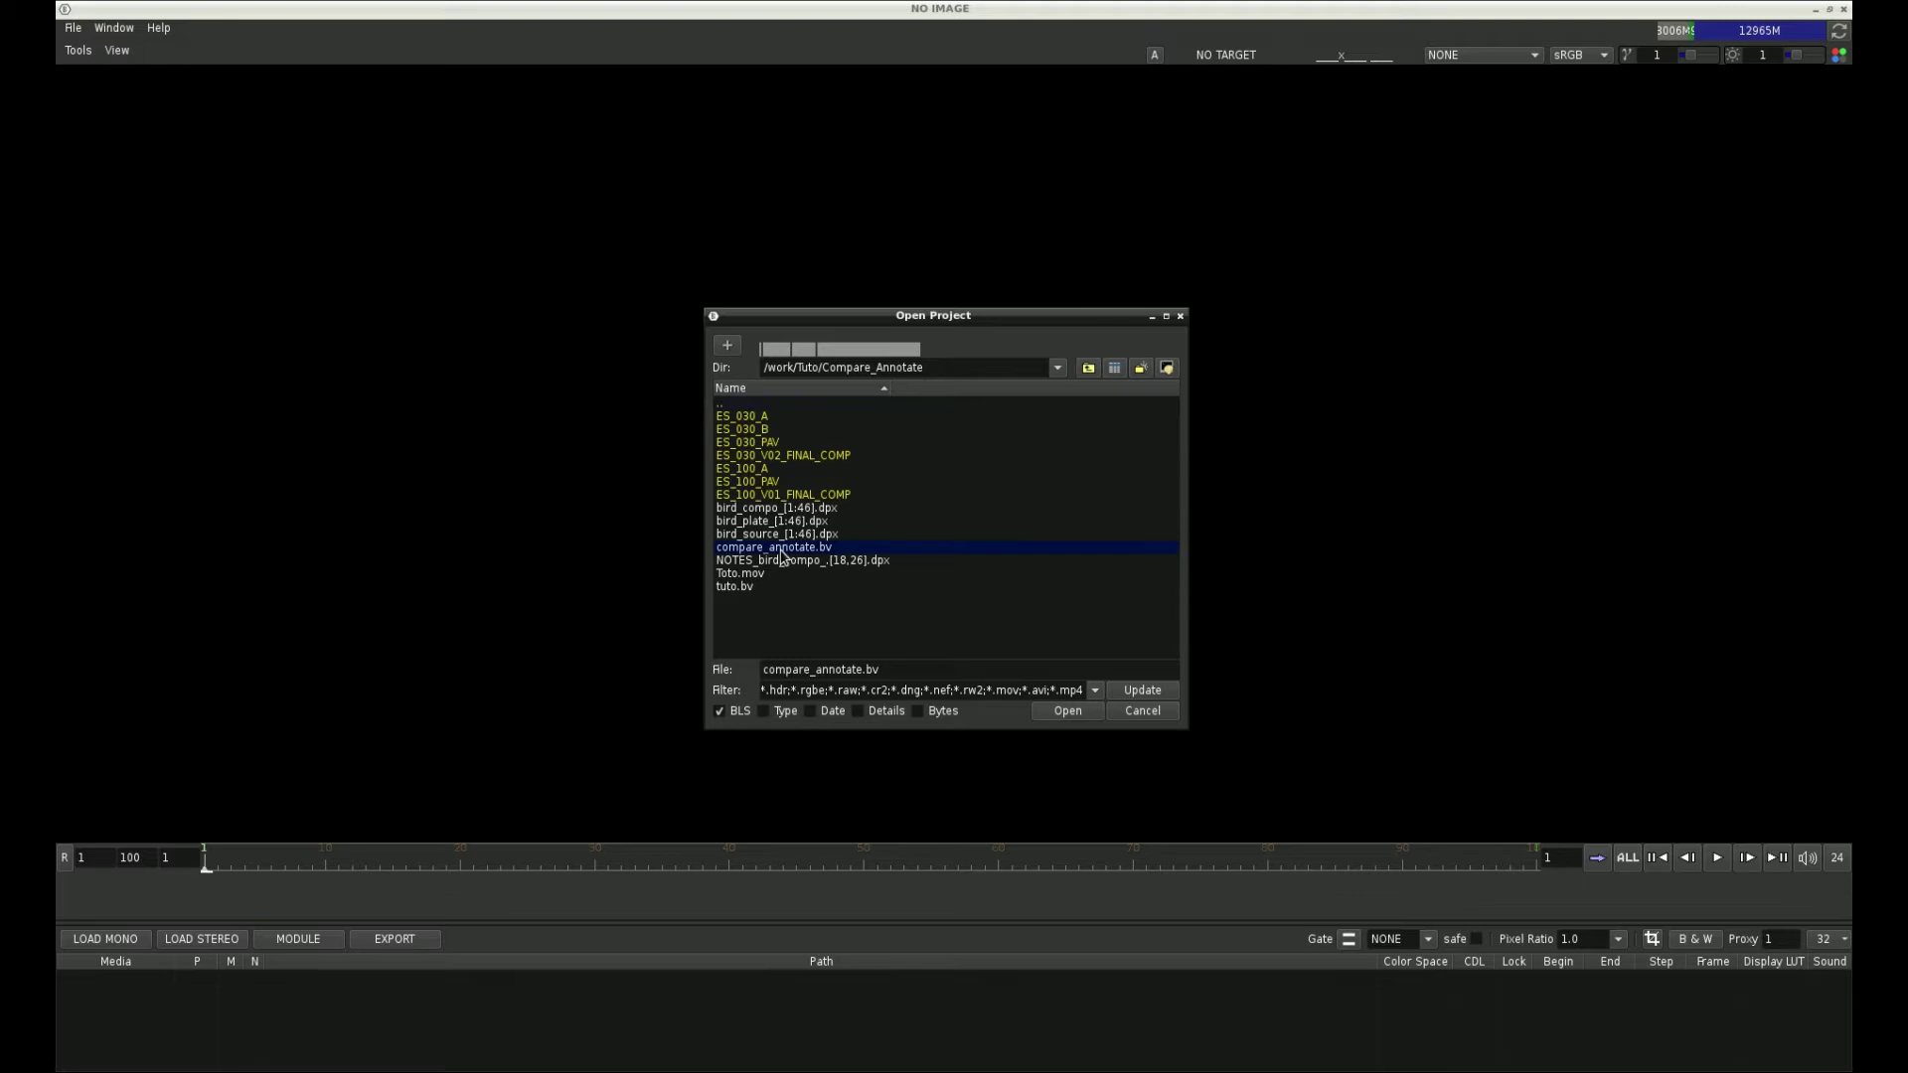
{"action": "double_click", "coordinate": [780, 550]}
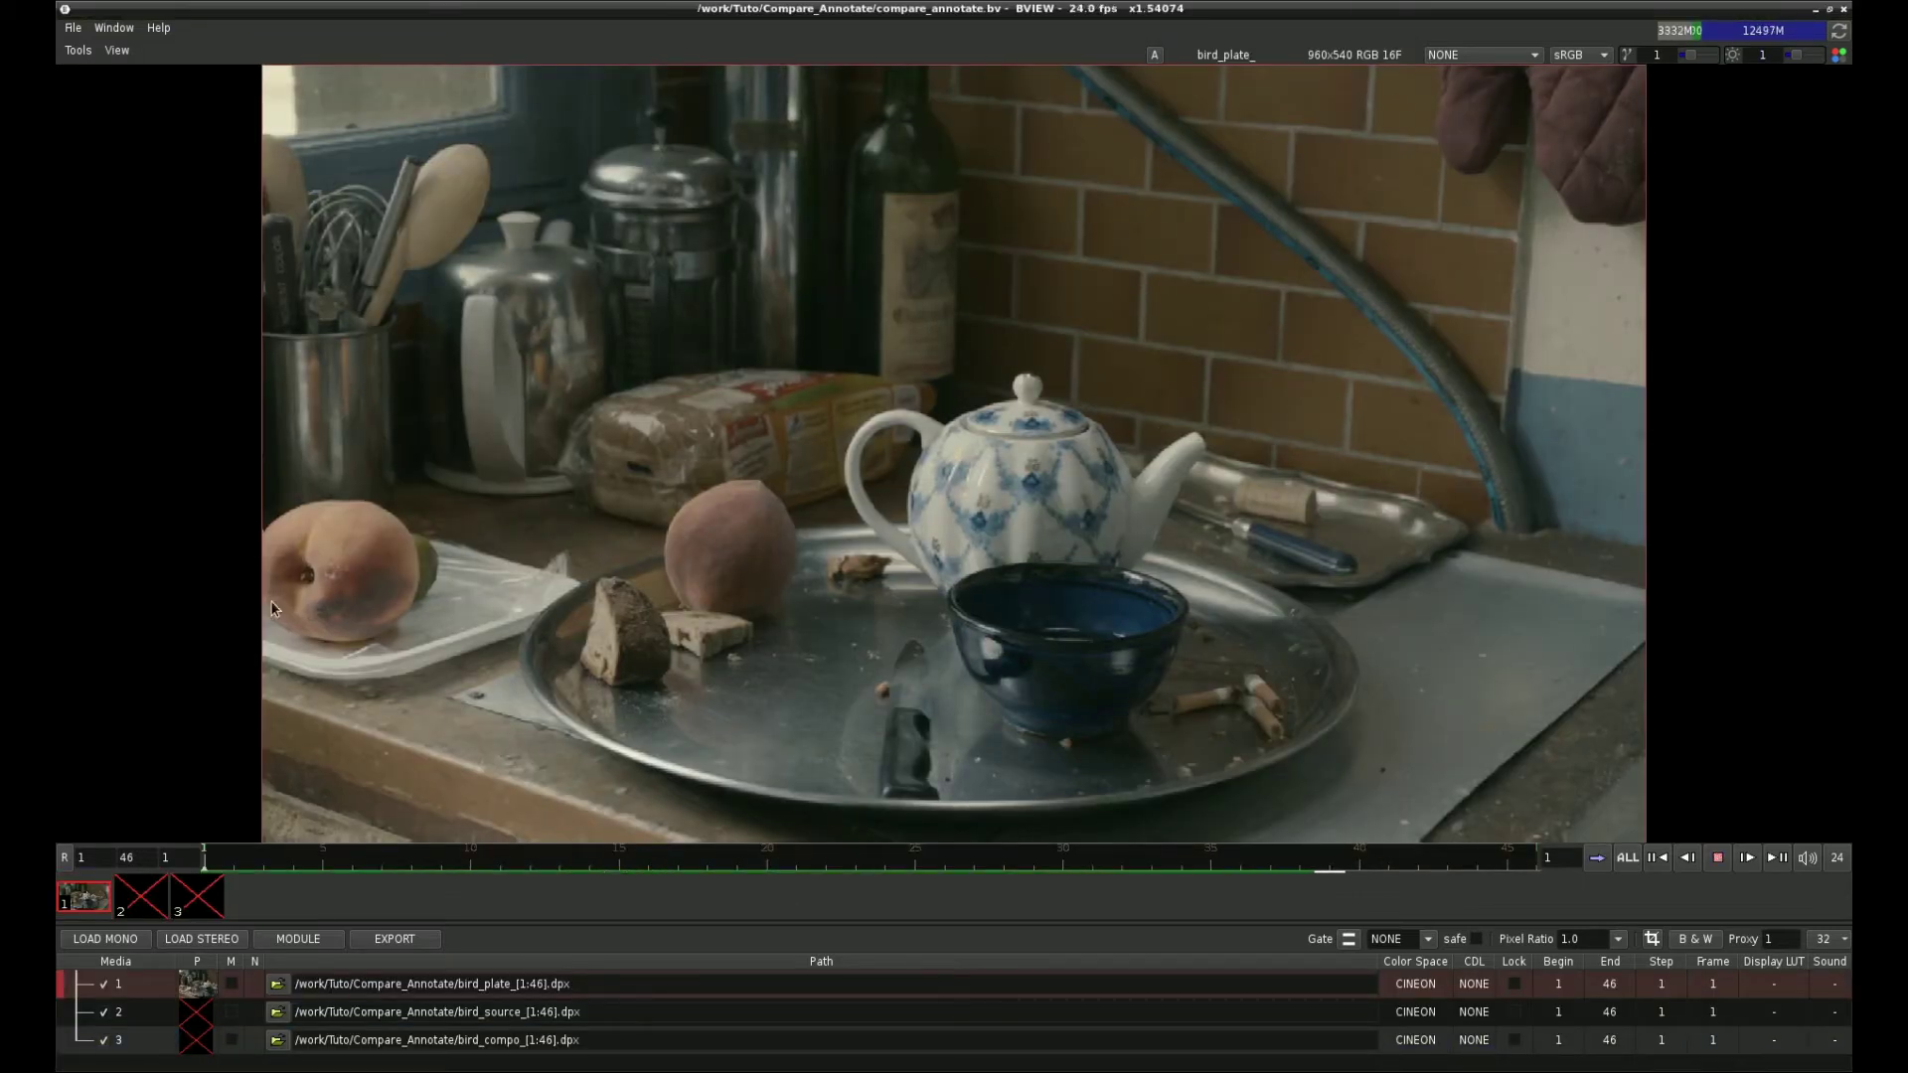
- Play through the bird_source and bird_compo sequences
{"action": "left_click", "coordinate": [123, 899]}
{"action": "key", "text": "space"}
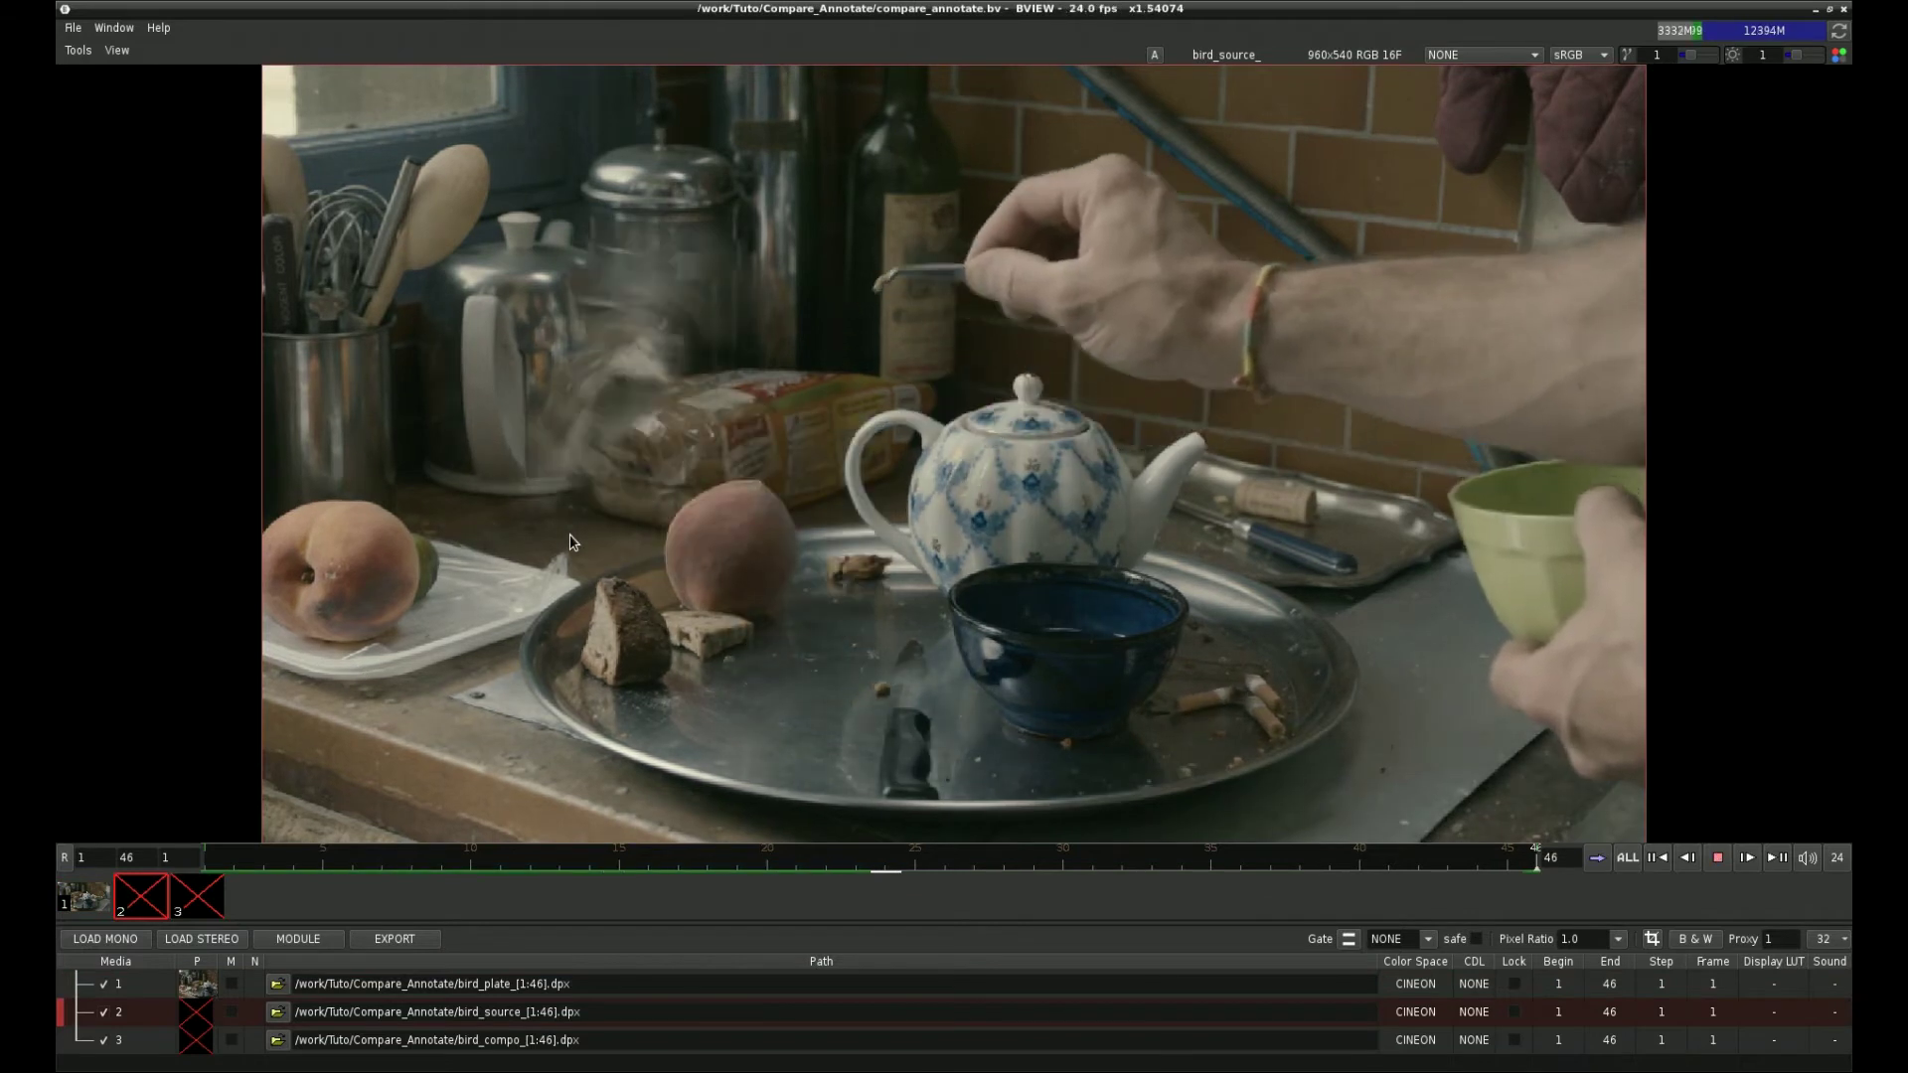
{"action": "left_click", "coordinate": [199, 894]}
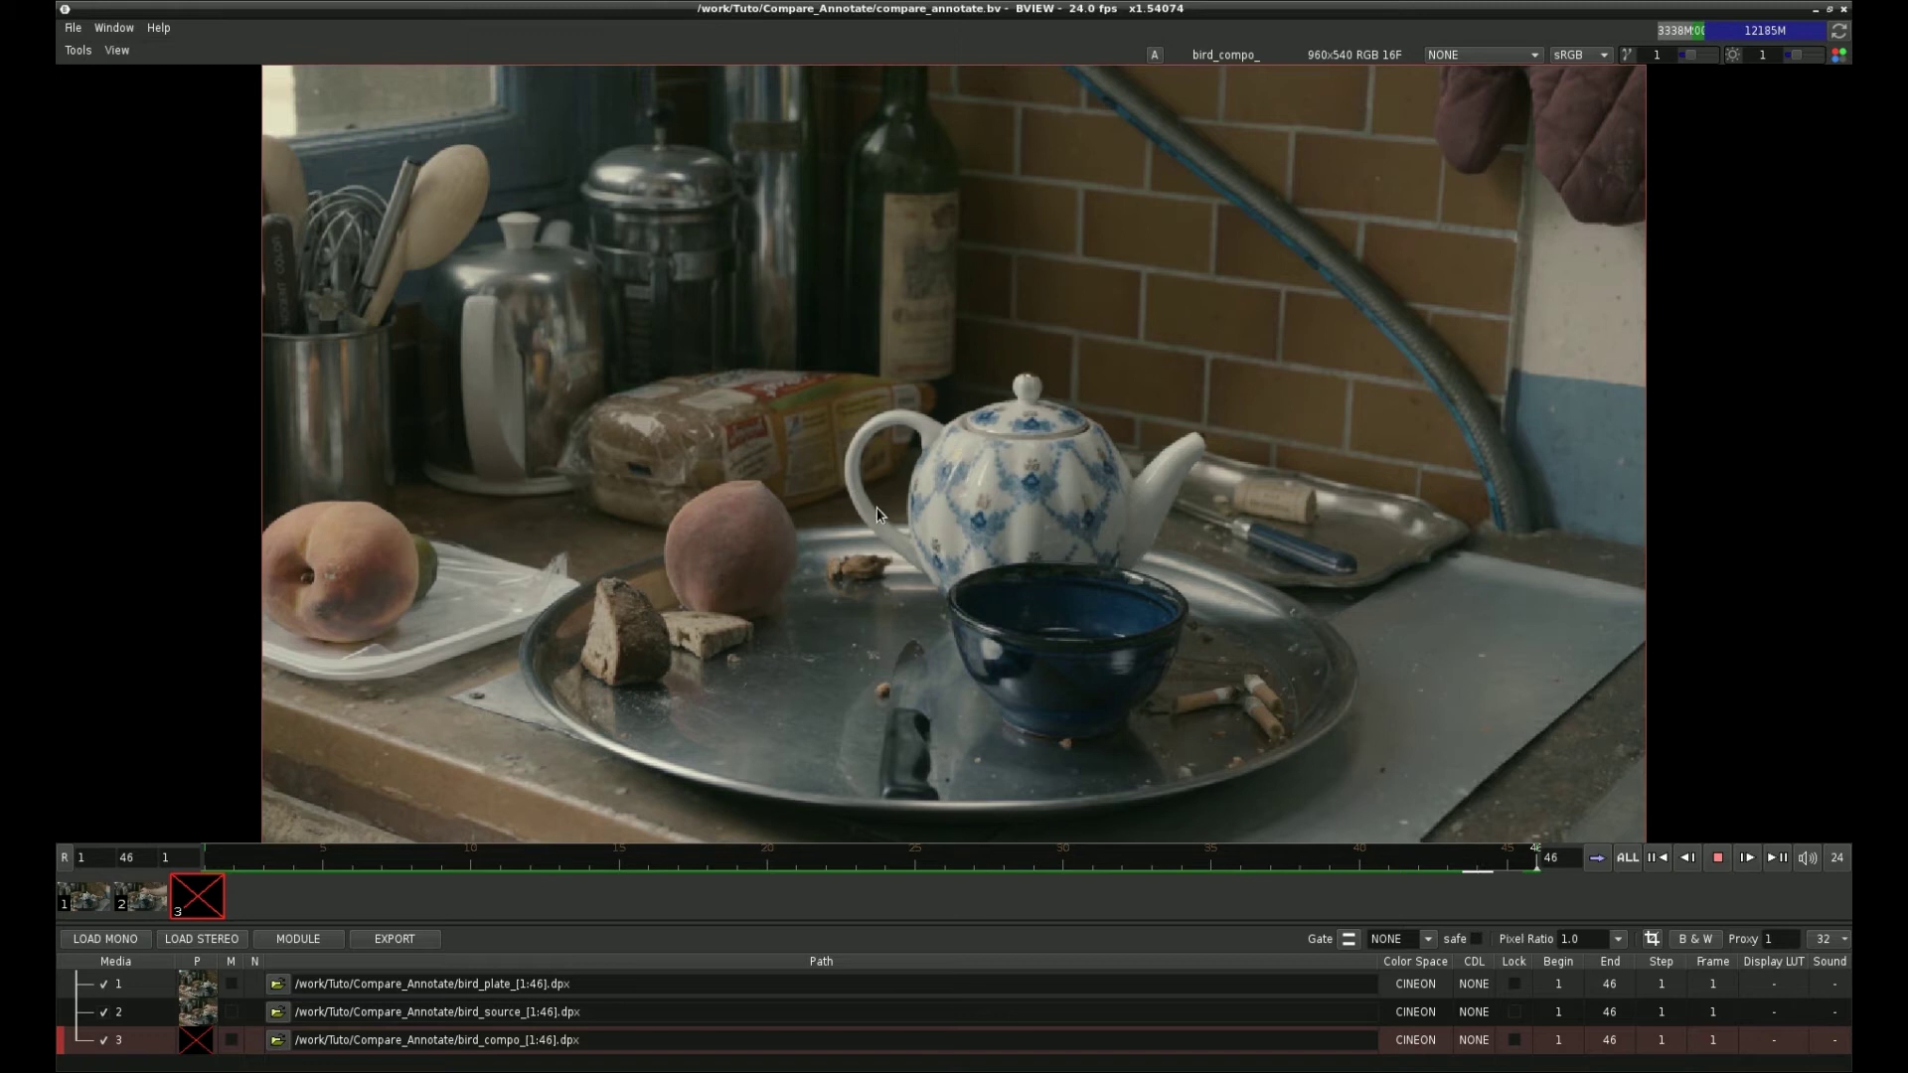
- Go to frame 25 and flip through the media sequences, ending on bird_source
{"action": "left_click", "coordinate": [912, 853]}
{"action": "key", "text": "Up"}
{"action": "key", "text": "Up"}
{"action": "key", "text": "Down"}
{"action": "key", "text": "Down"}
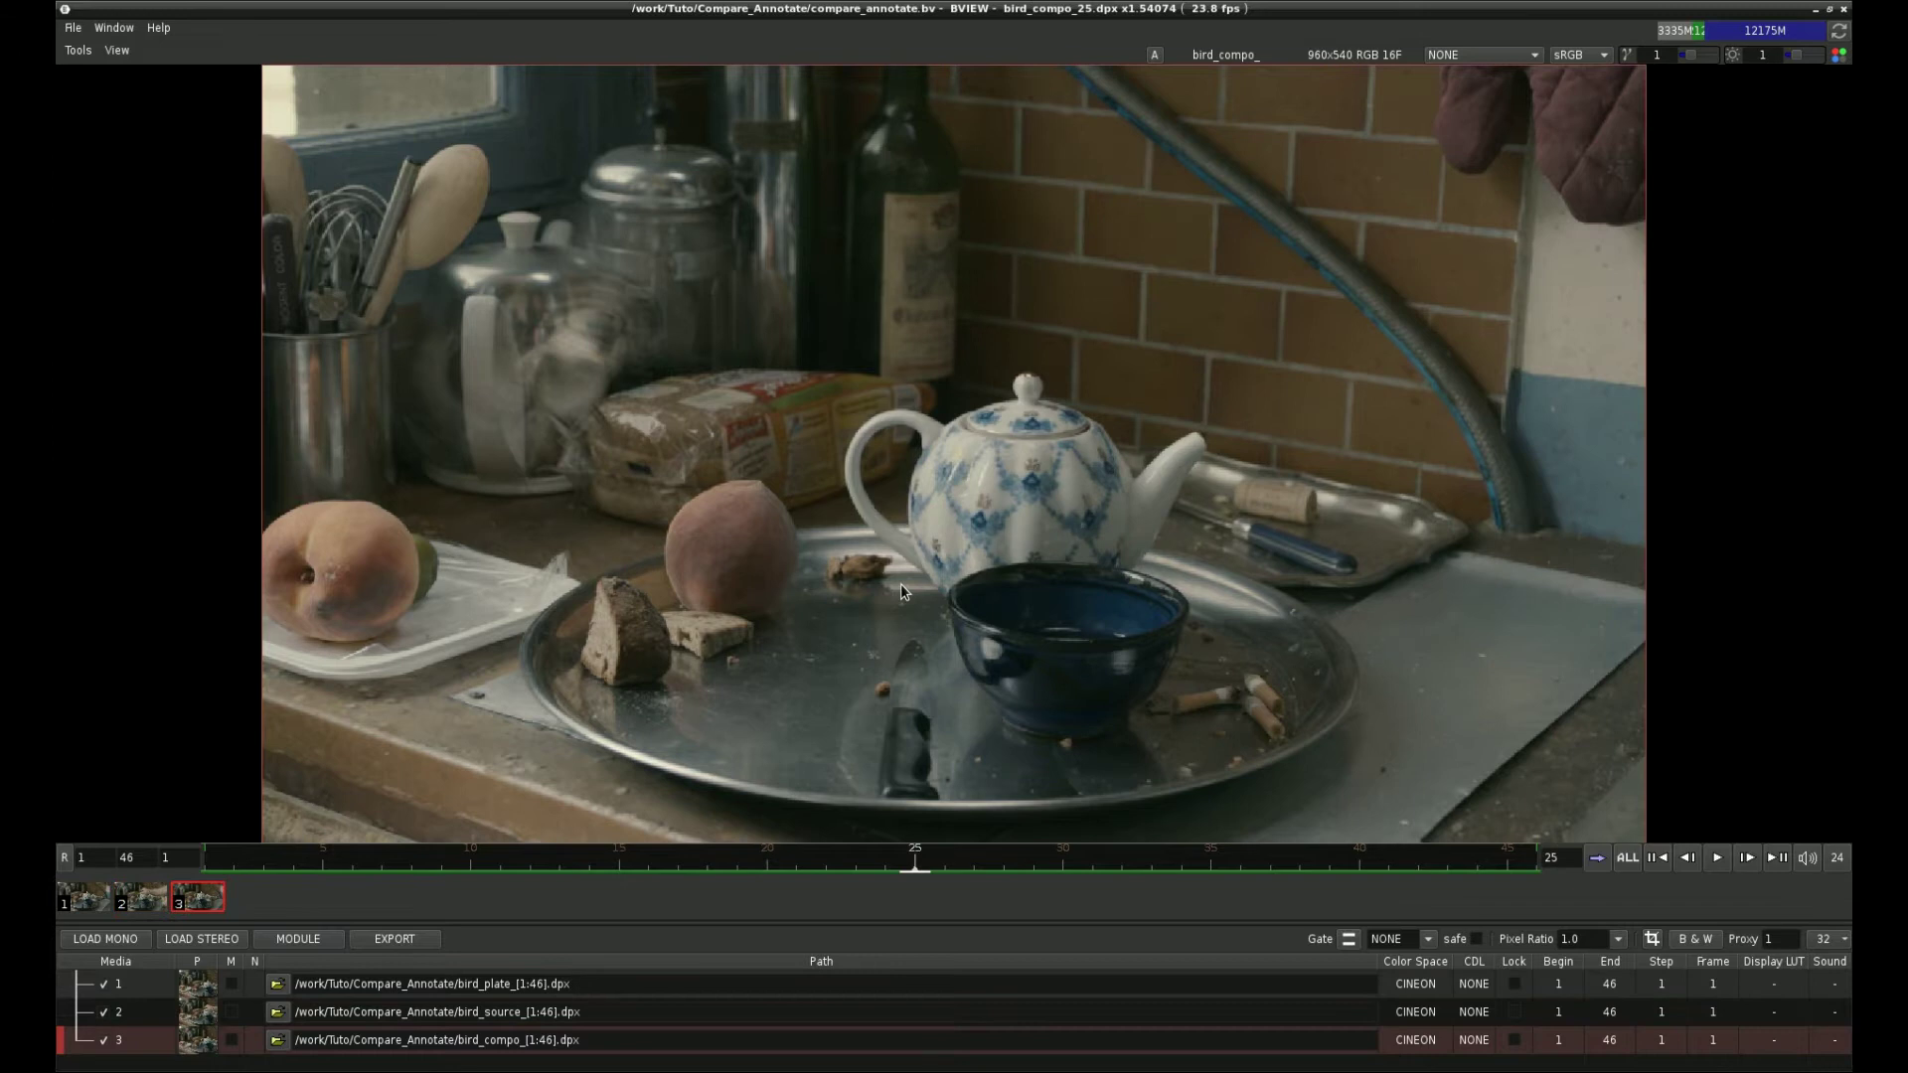
{"action": "key", "text": "Up"}
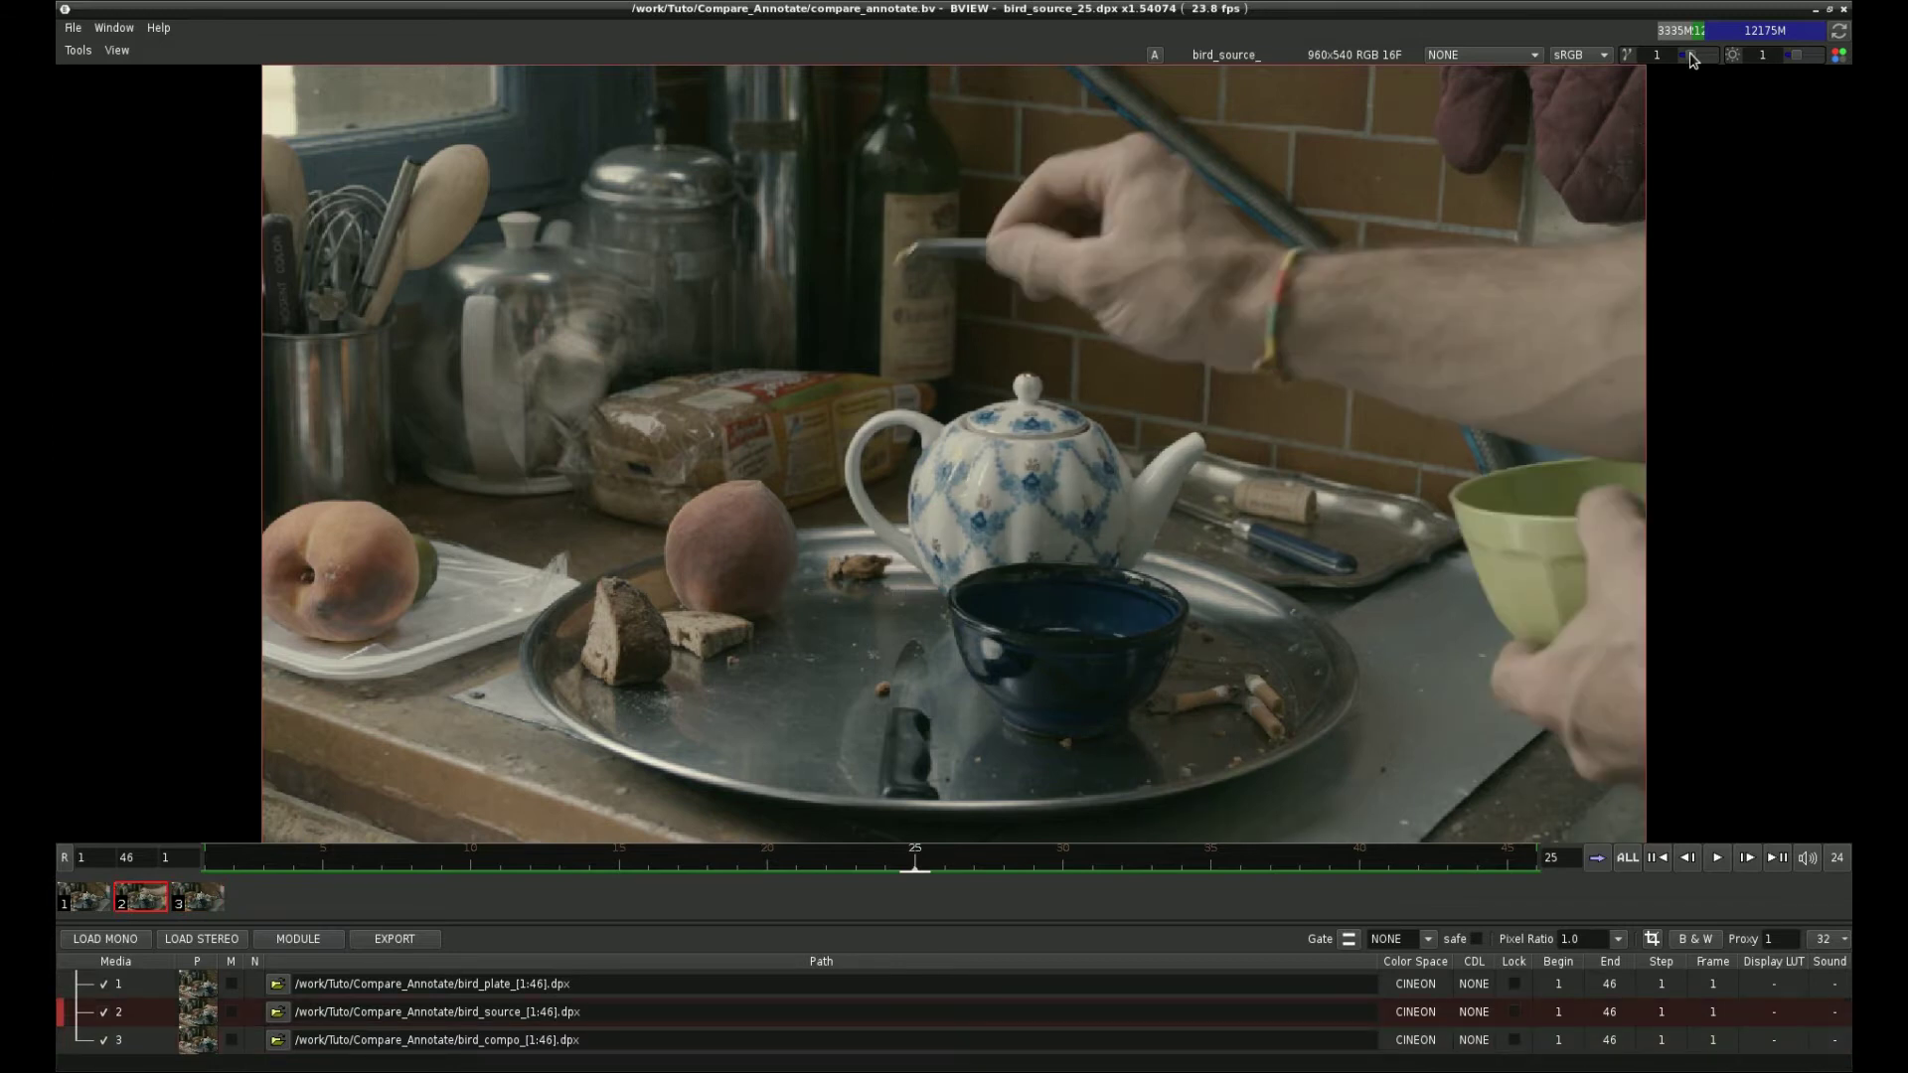
- Try the viewer's gamma at 0.675 and gain at 1.673, and reset both to 1
{"action": "left_click_drag", "start_coordinate": [1691, 60], "coordinate": [1801, 62]}
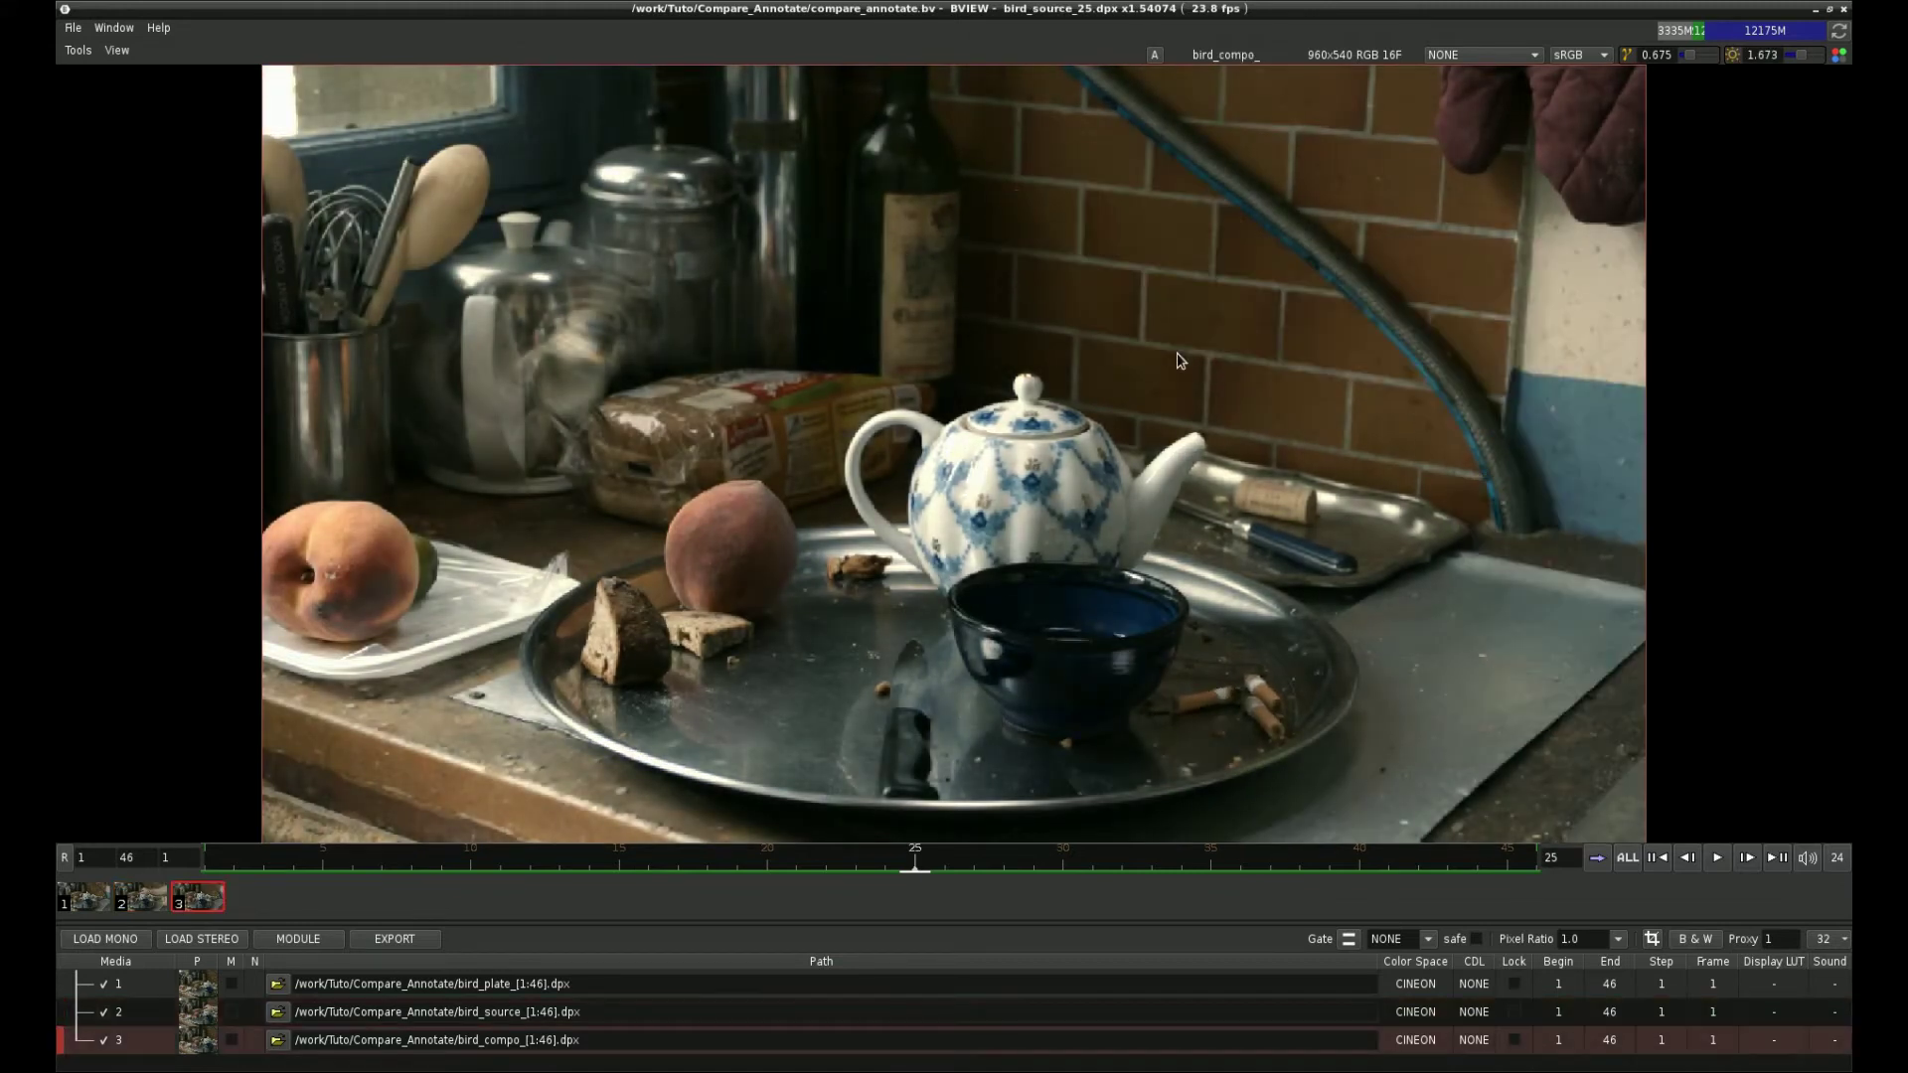
{"action": "left_click", "coordinate": [1626, 56]}
{"action": "left_click", "coordinate": [1730, 57]}
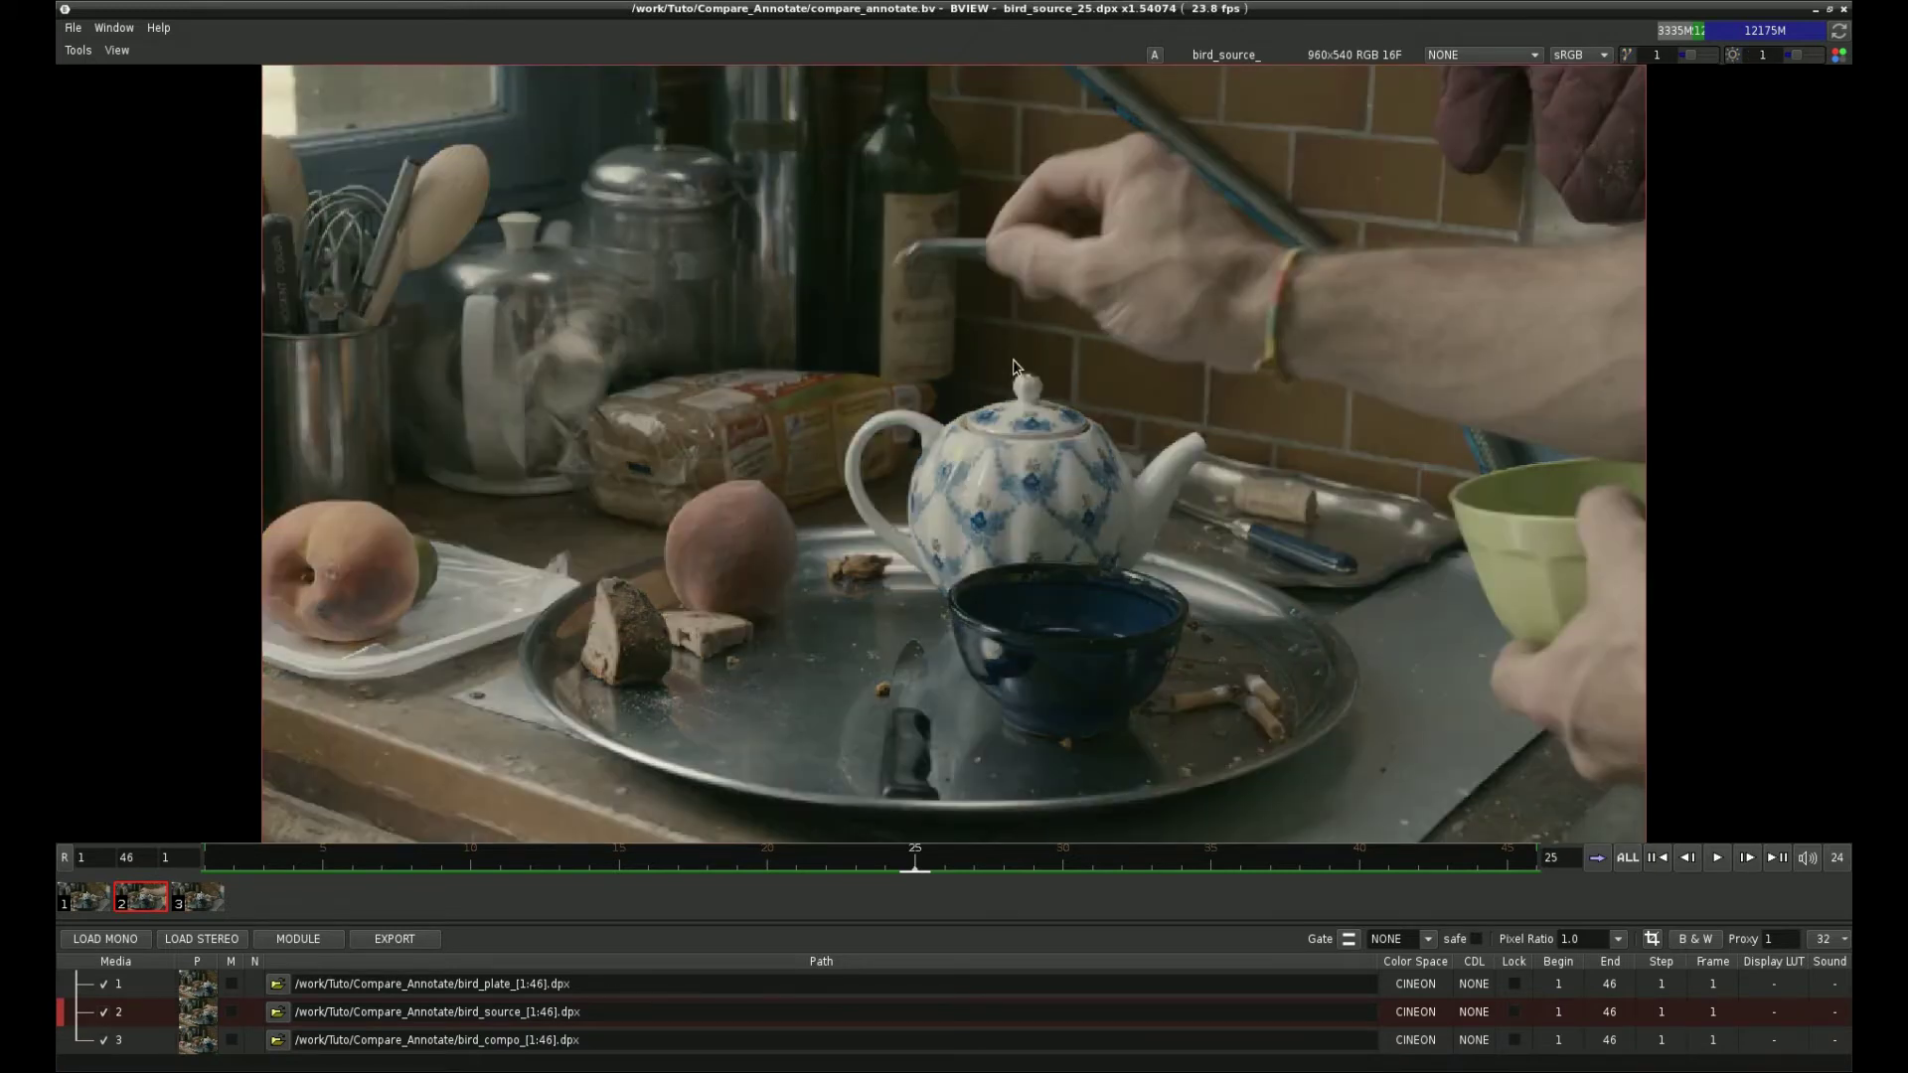
- Toggle the viewer repeatedly between buffers A and B to examine what each buffer holds
{"action": "key", "text": "b"}
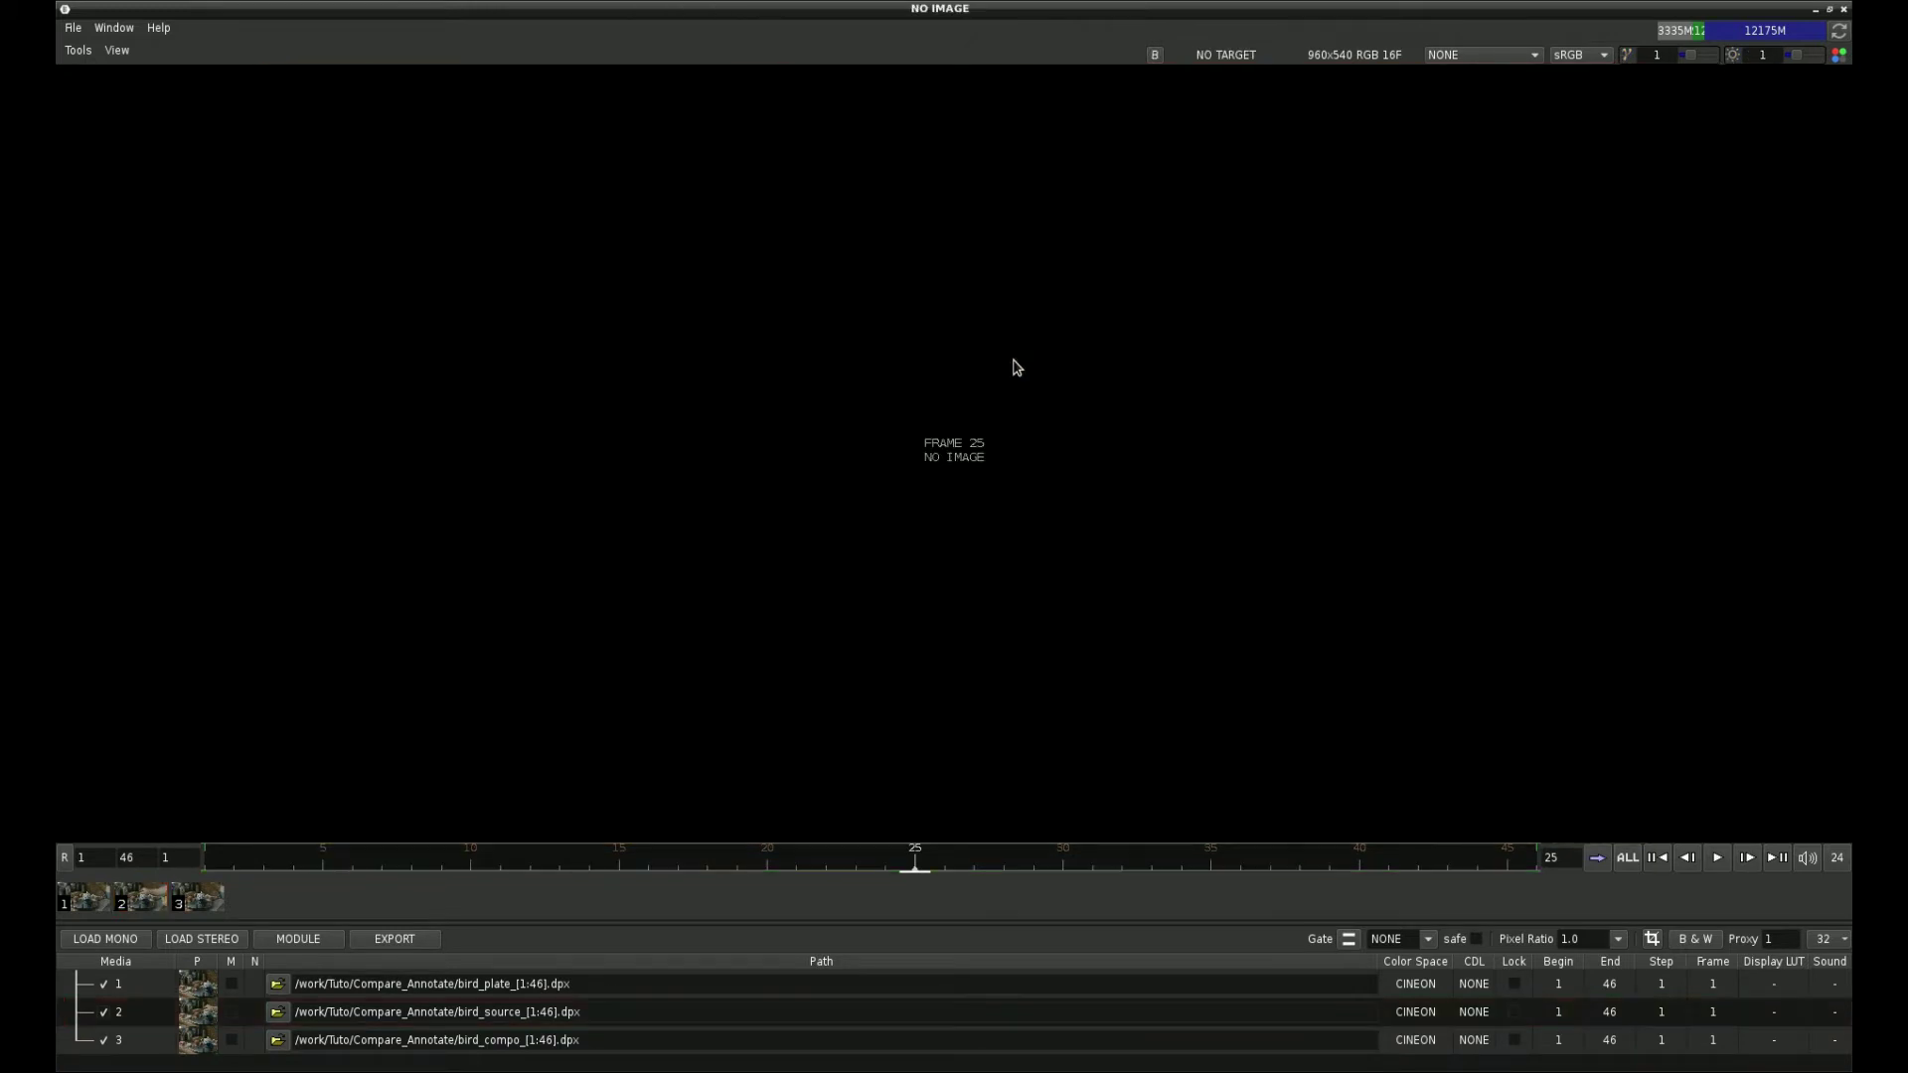
{"action": "key", "text": "a"}
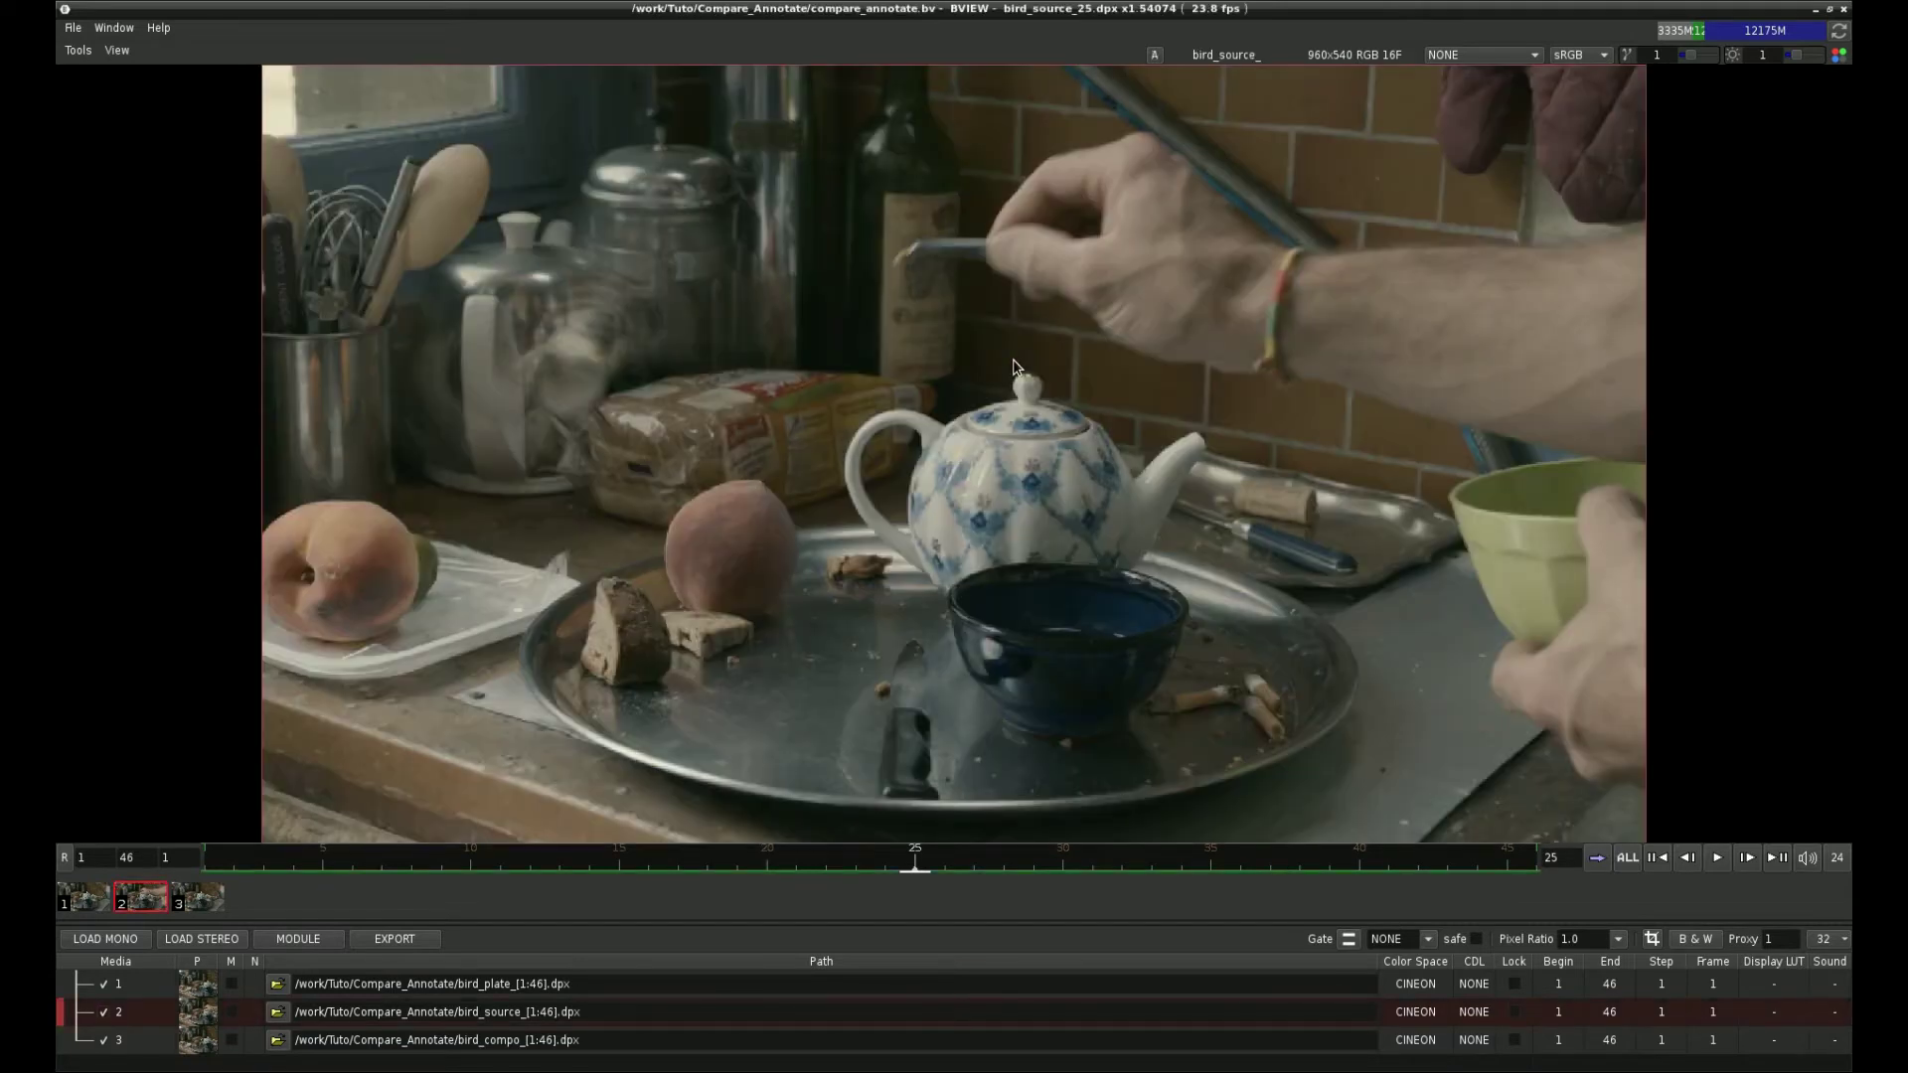
{"action": "key", "text": "b"}
{"action": "key", "text": "a"}
{"action": "left_click", "coordinate": [1154, 54]}
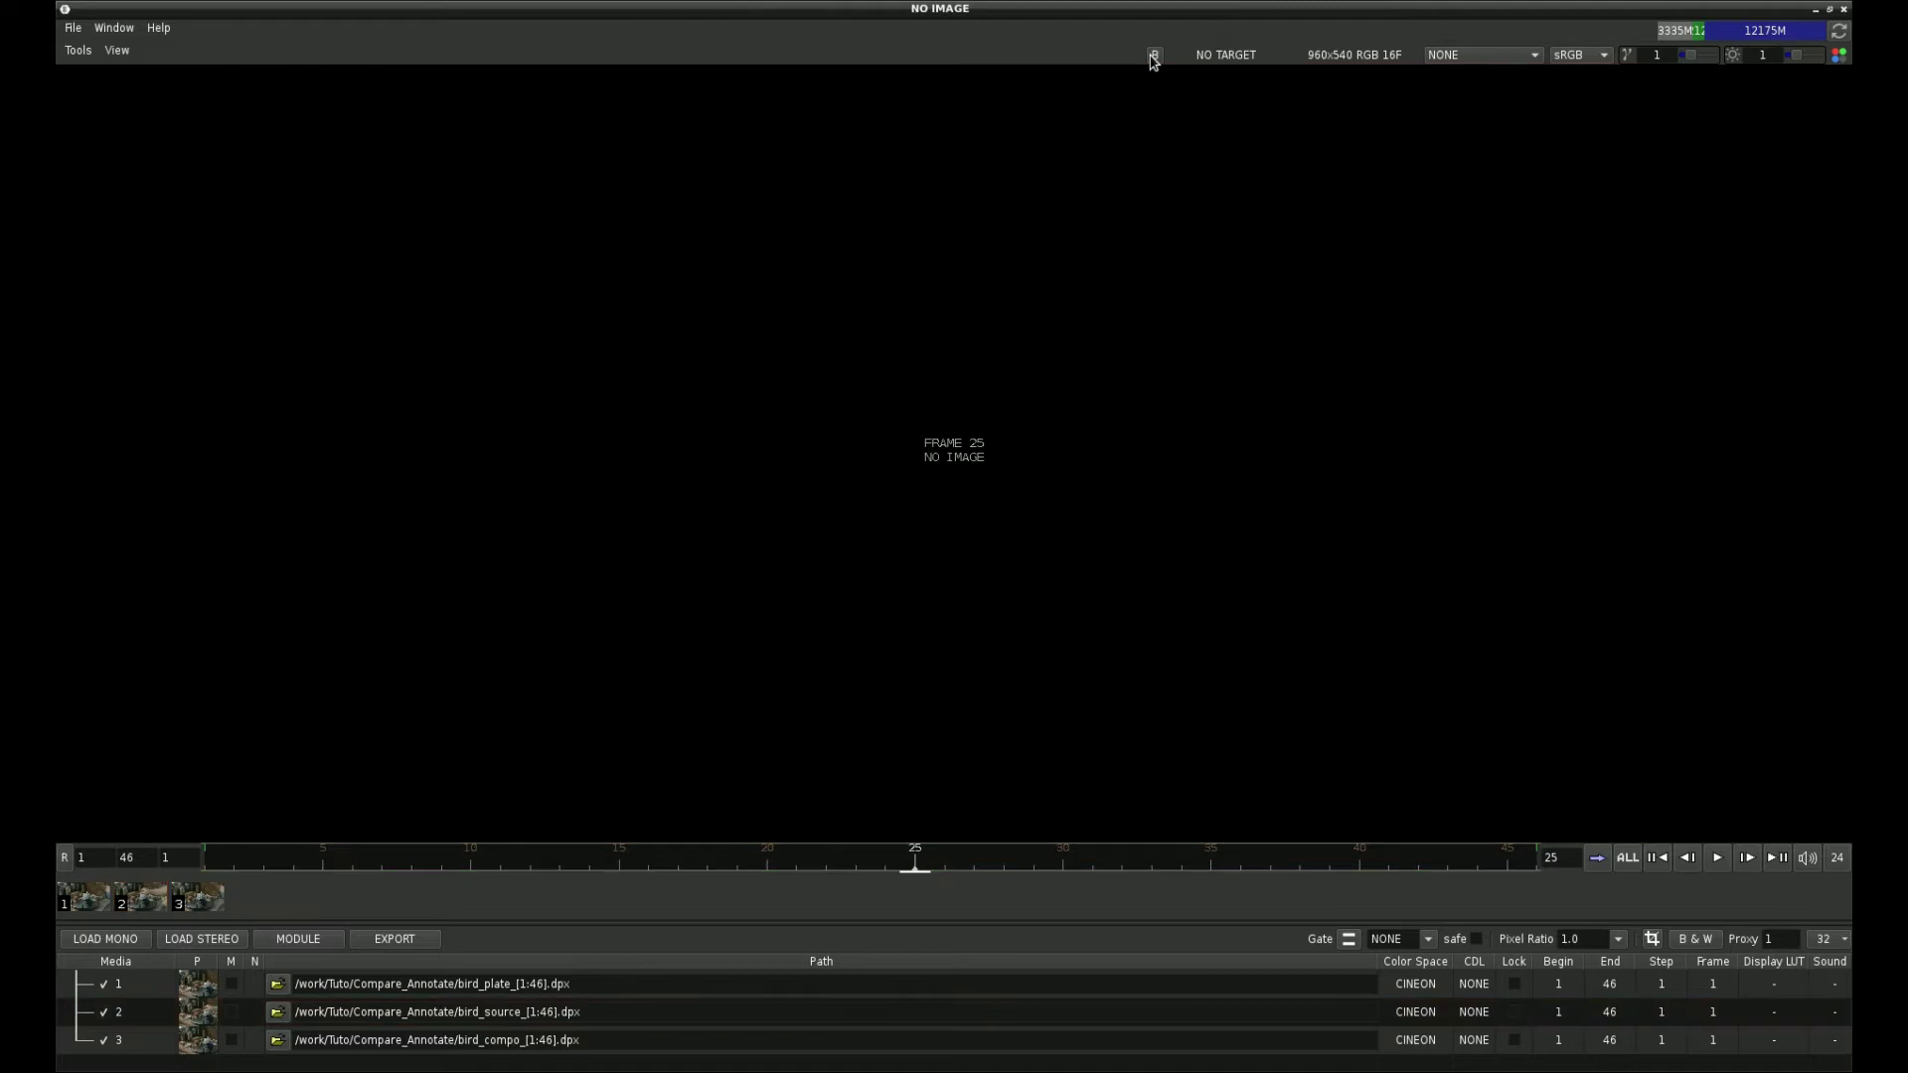
{"action": "left_click", "coordinate": [1153, 56]}
{"action": "left_click", "coordinate": [1153, 56]}
{"action": "left_click", "coordinate": [1153, 56]}
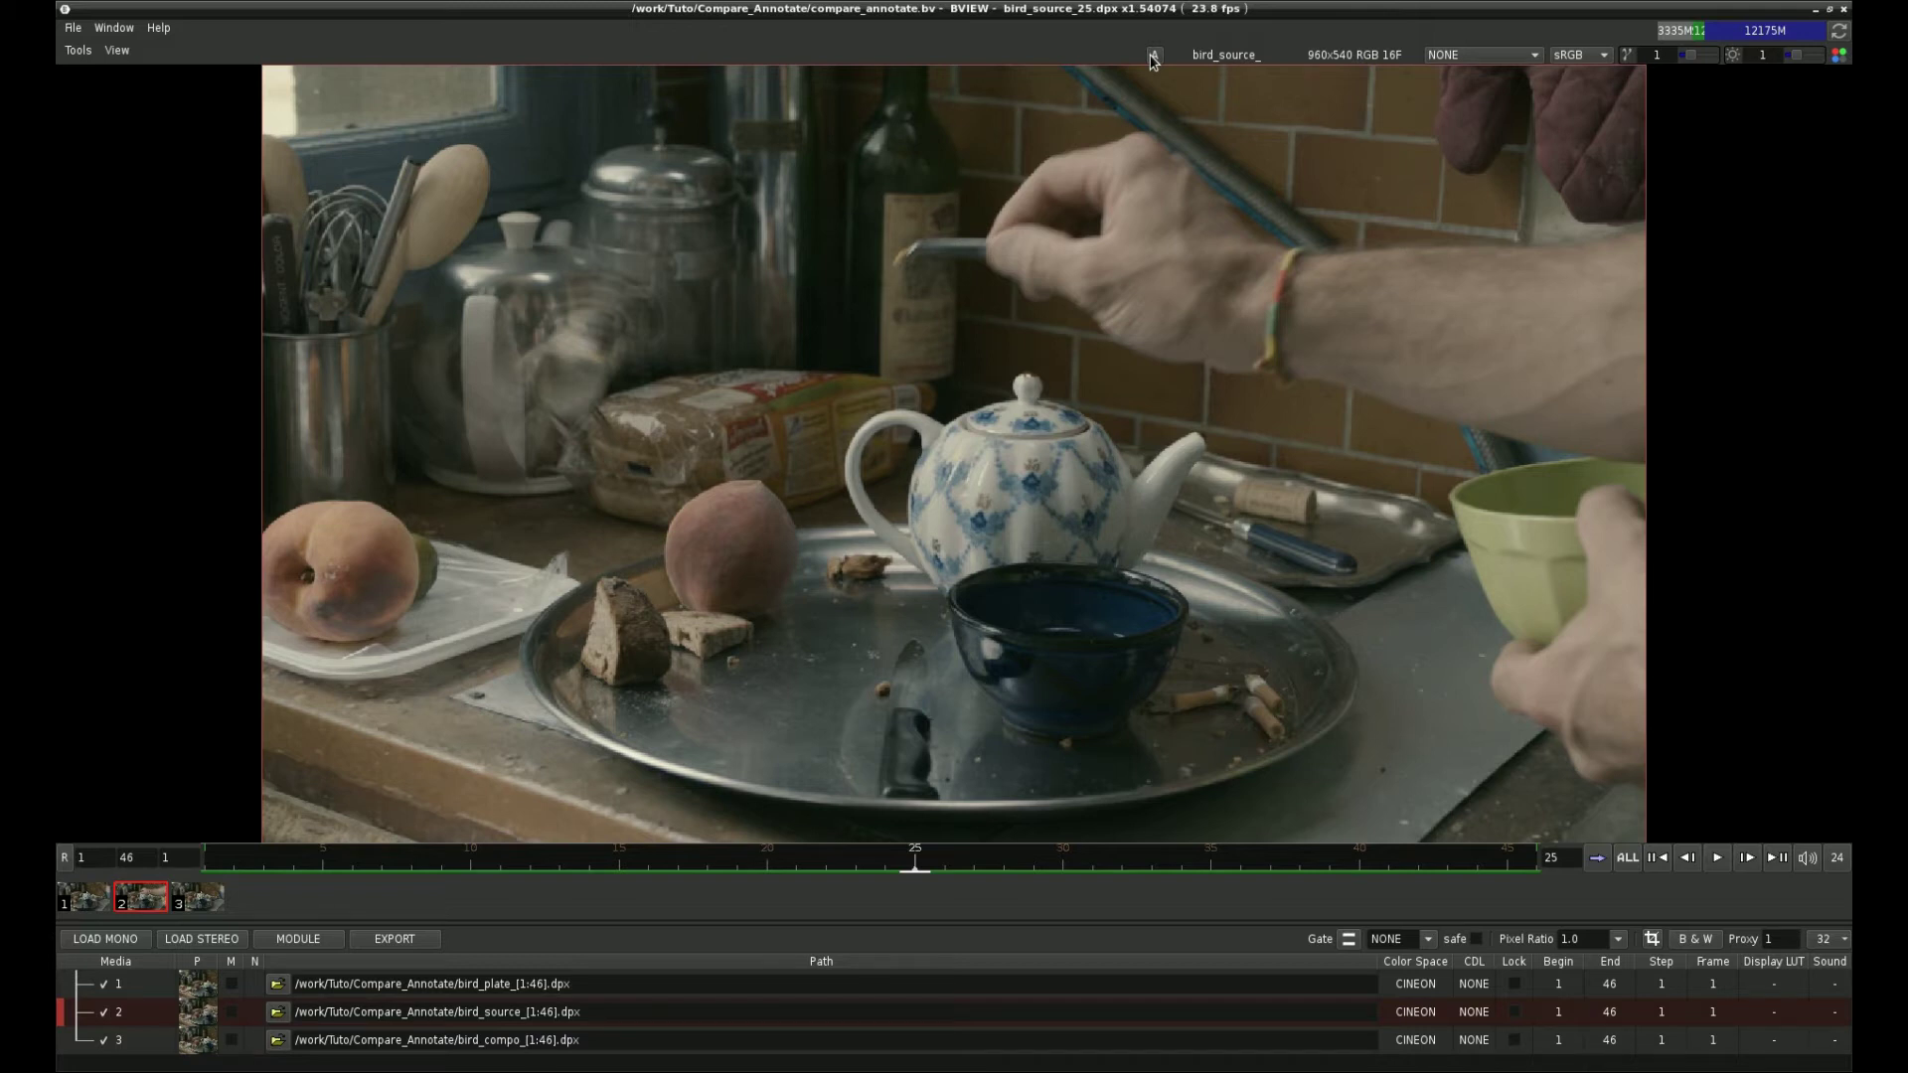
- Assign bird_compo to buffer B and flip between buffers A and B to compare it with bird_source
{"action": "key", "text": "b"}
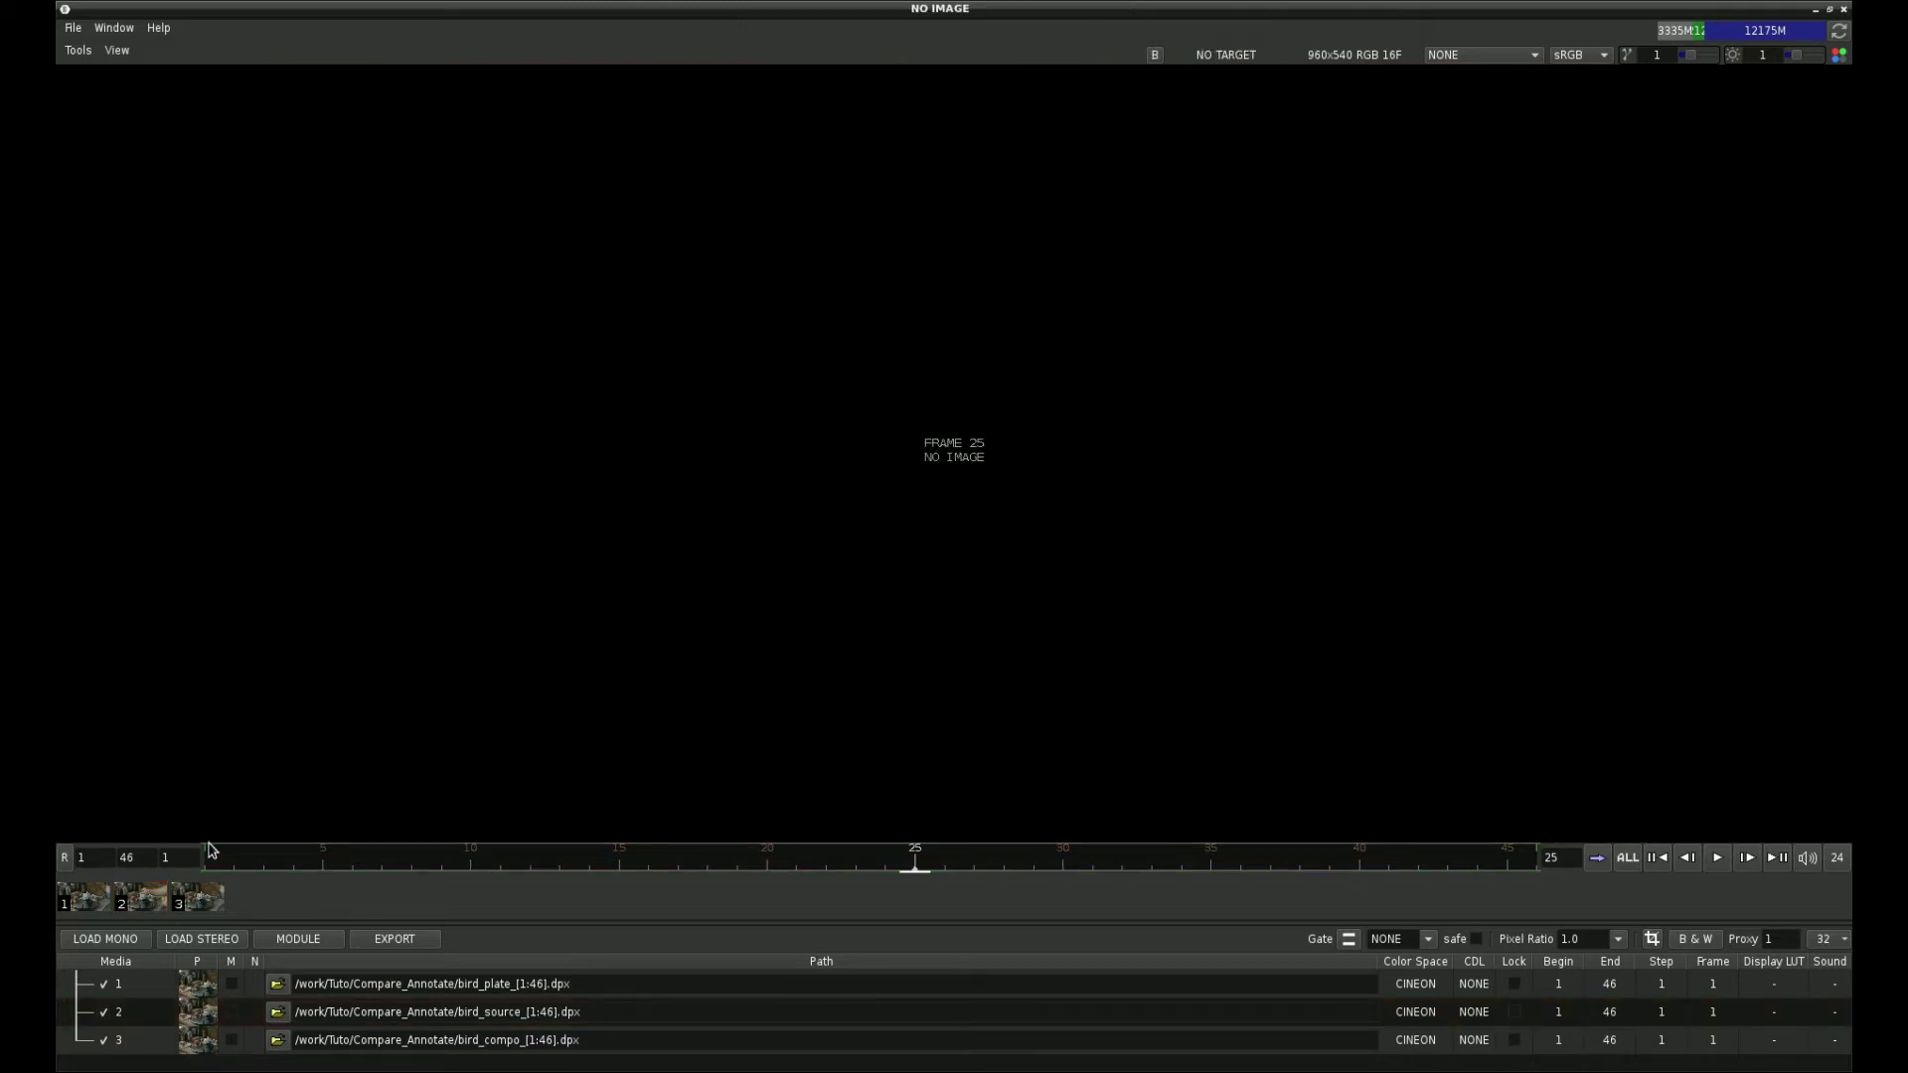
{"action": "left_click", "coordinate": [190, 898]}
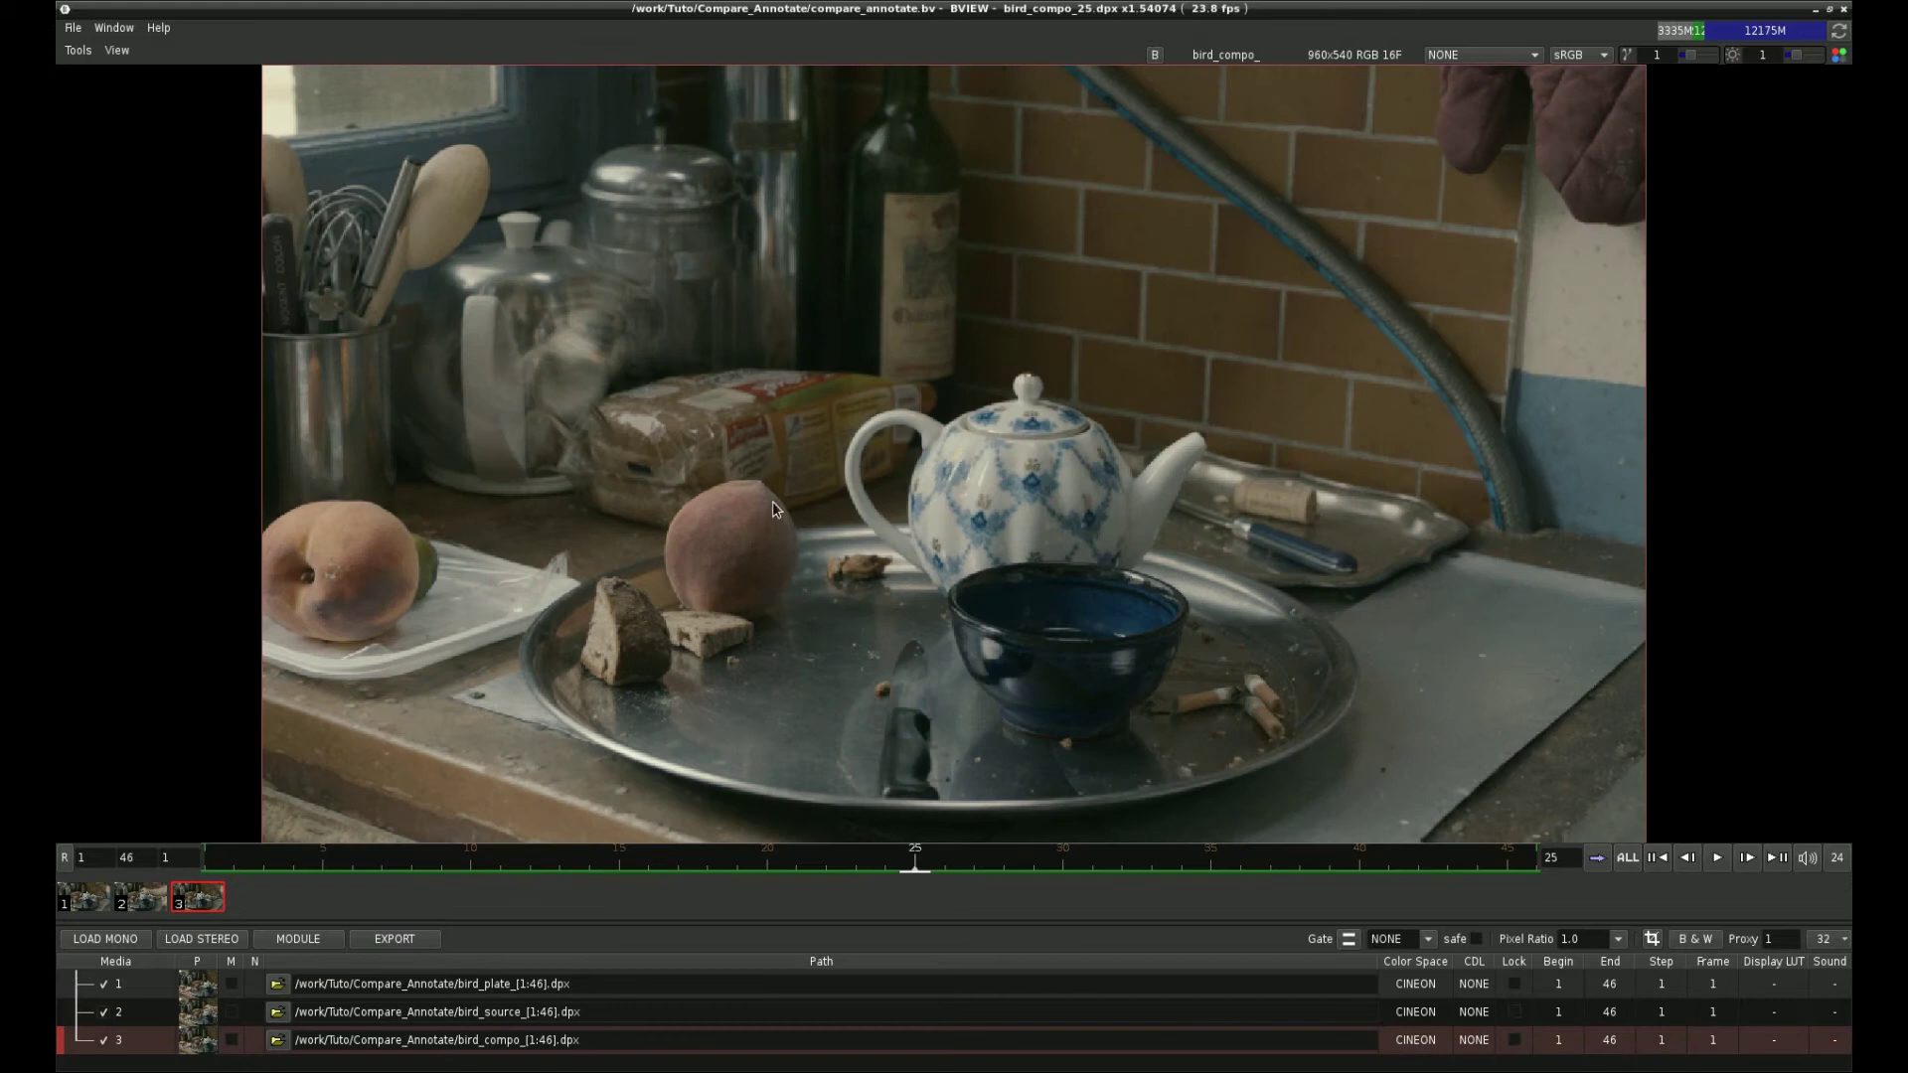
{"action": "key", "text": "a"}
{"action": "key", "text": "b"}
{"action": "key", "text": "a"}
{"action": "key", "text": "b"}
{"action": "key", "text": "a"}
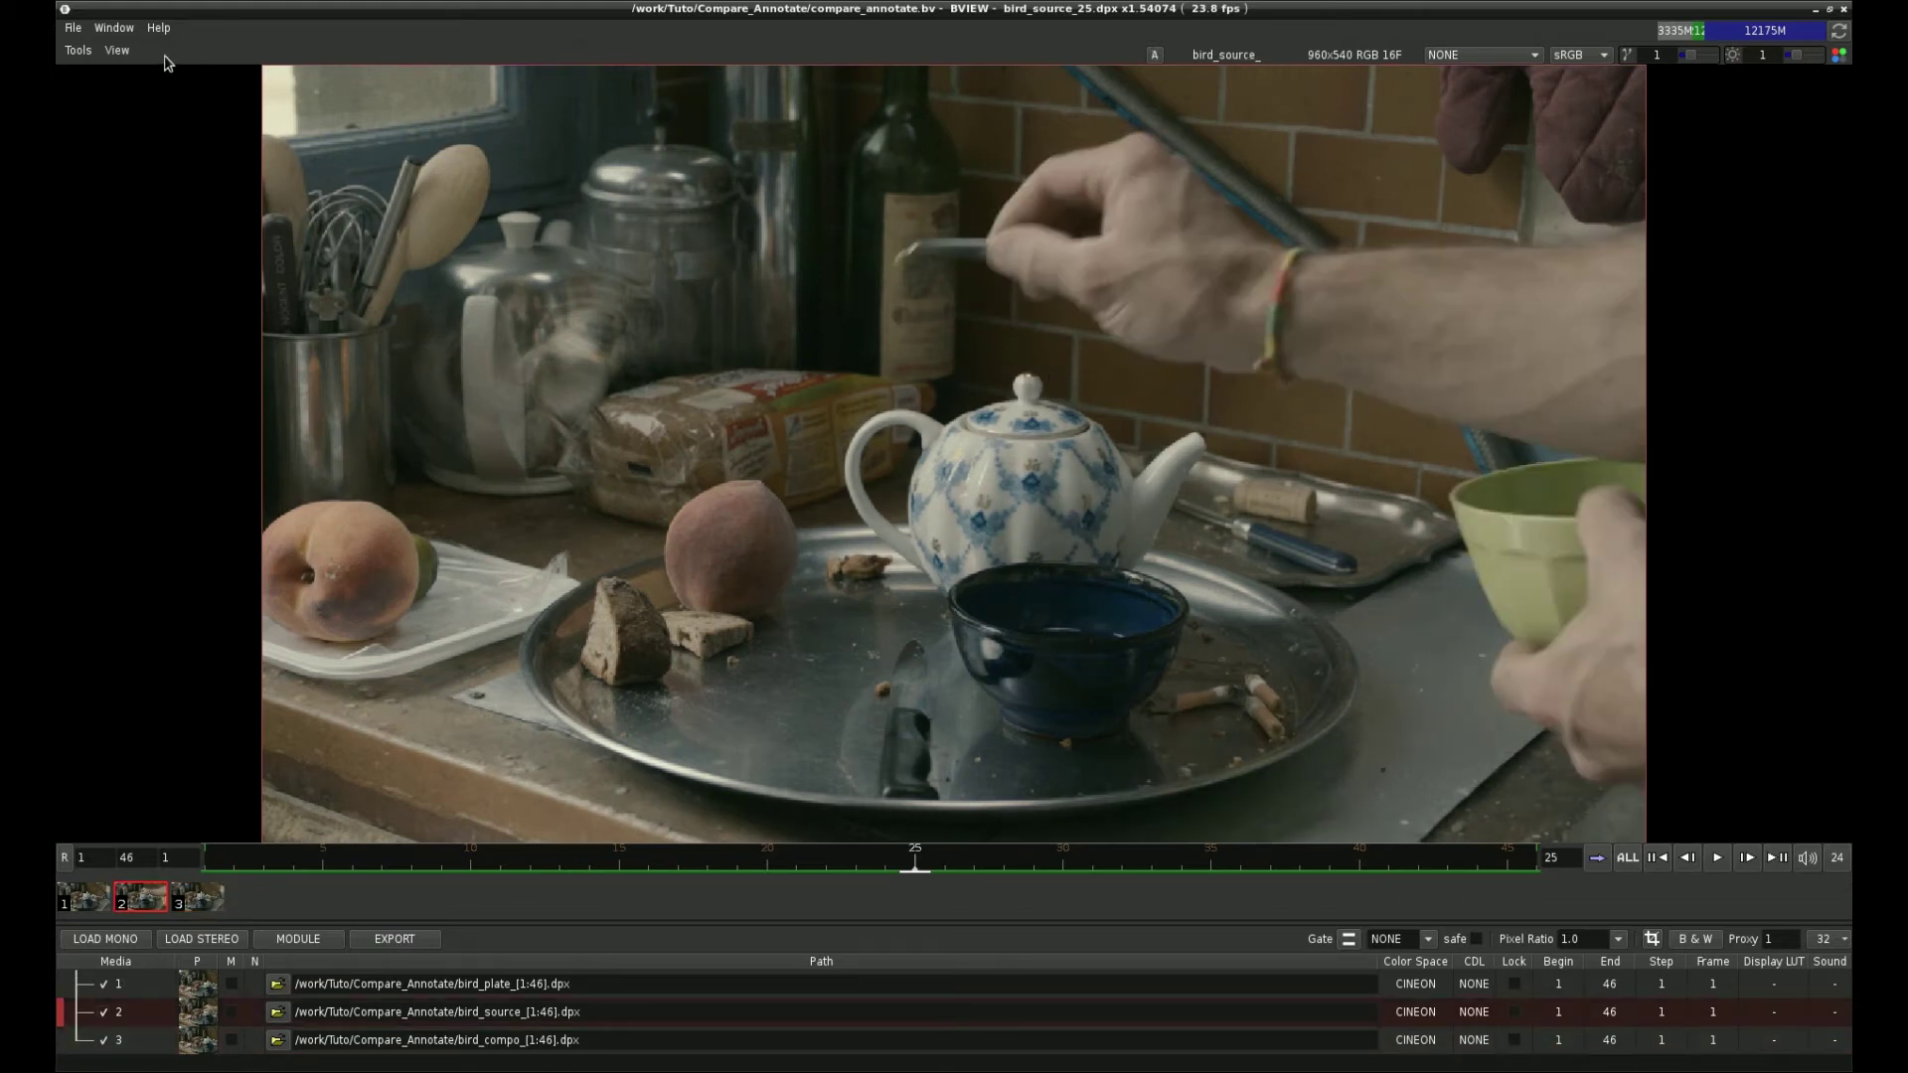
- Detach the Compare options into a floating window beside the image and enable the Wipe comparison
{"action": "left_click", "coordinate": [78, 51]}
{"action": "mouse_move", "coordinate": [211, 103]}
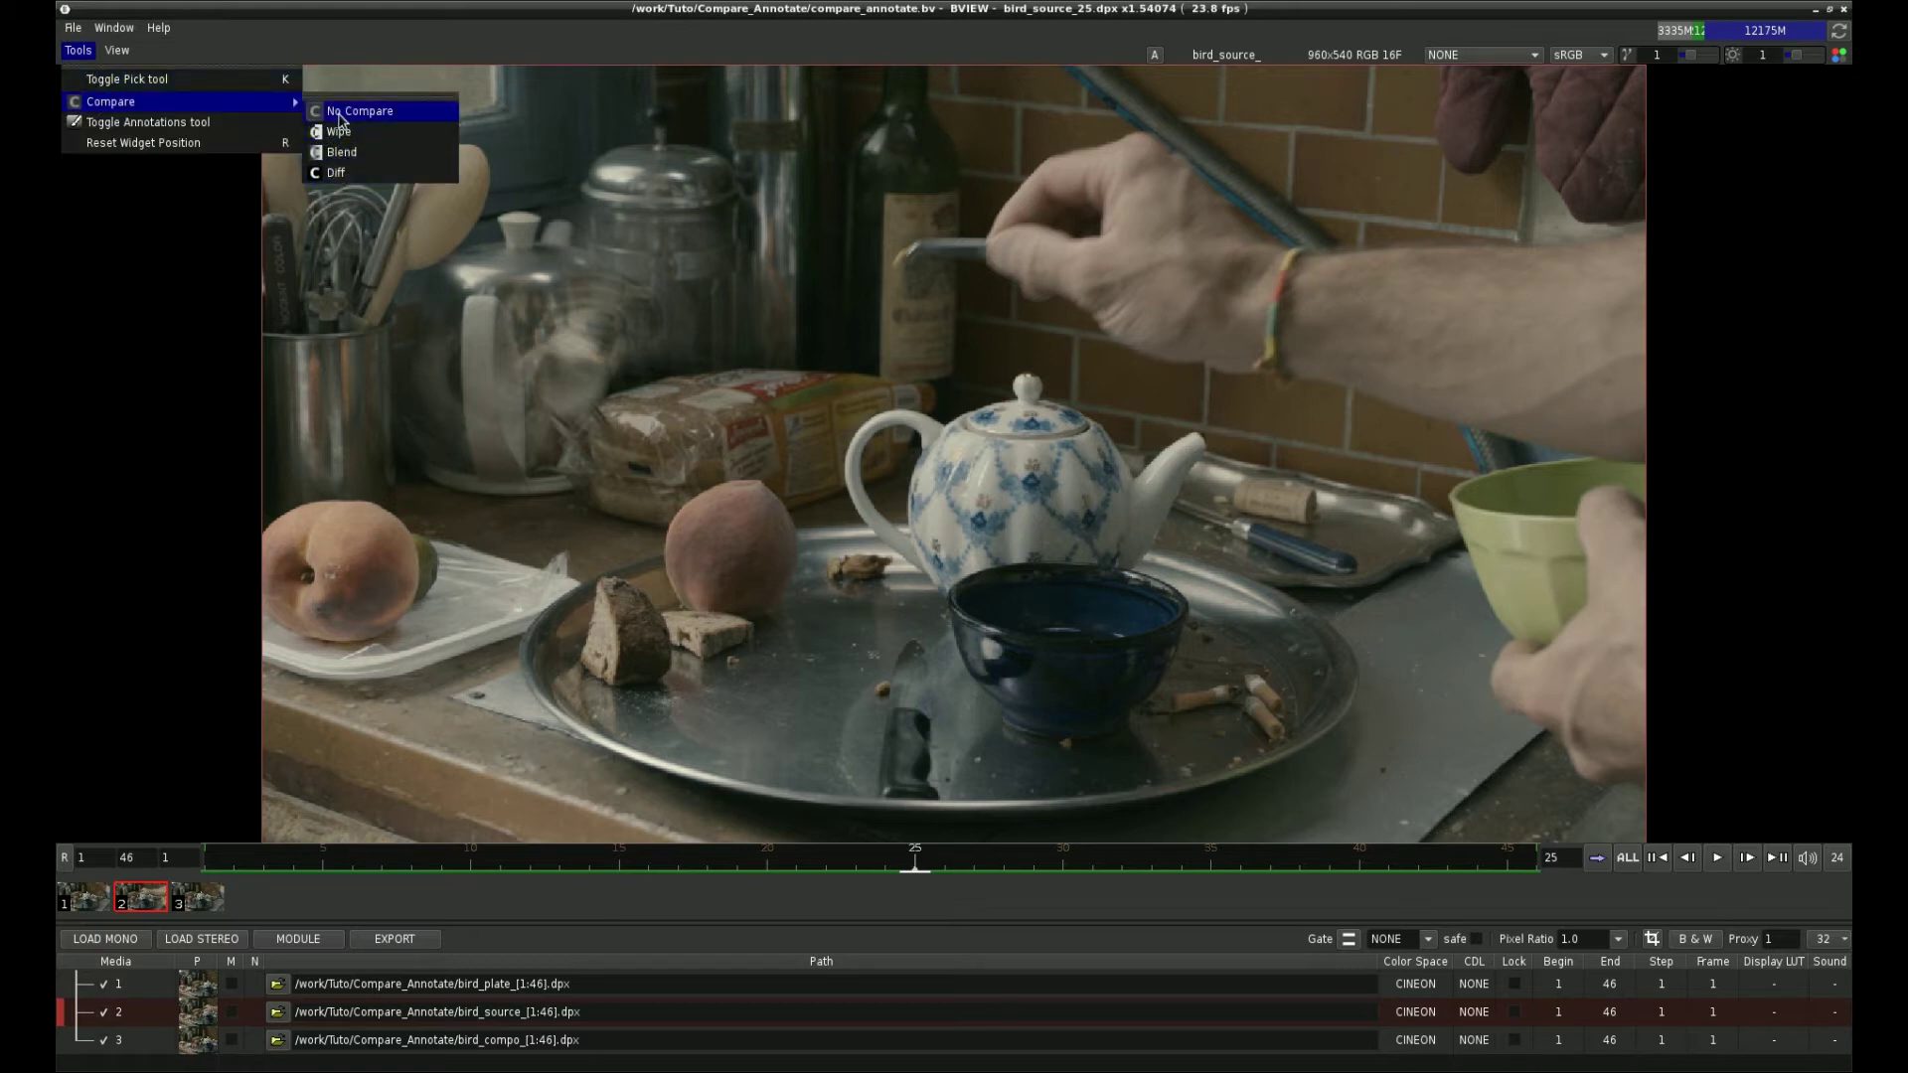
{"action": "left_click", "coordinate": [335, 97]}
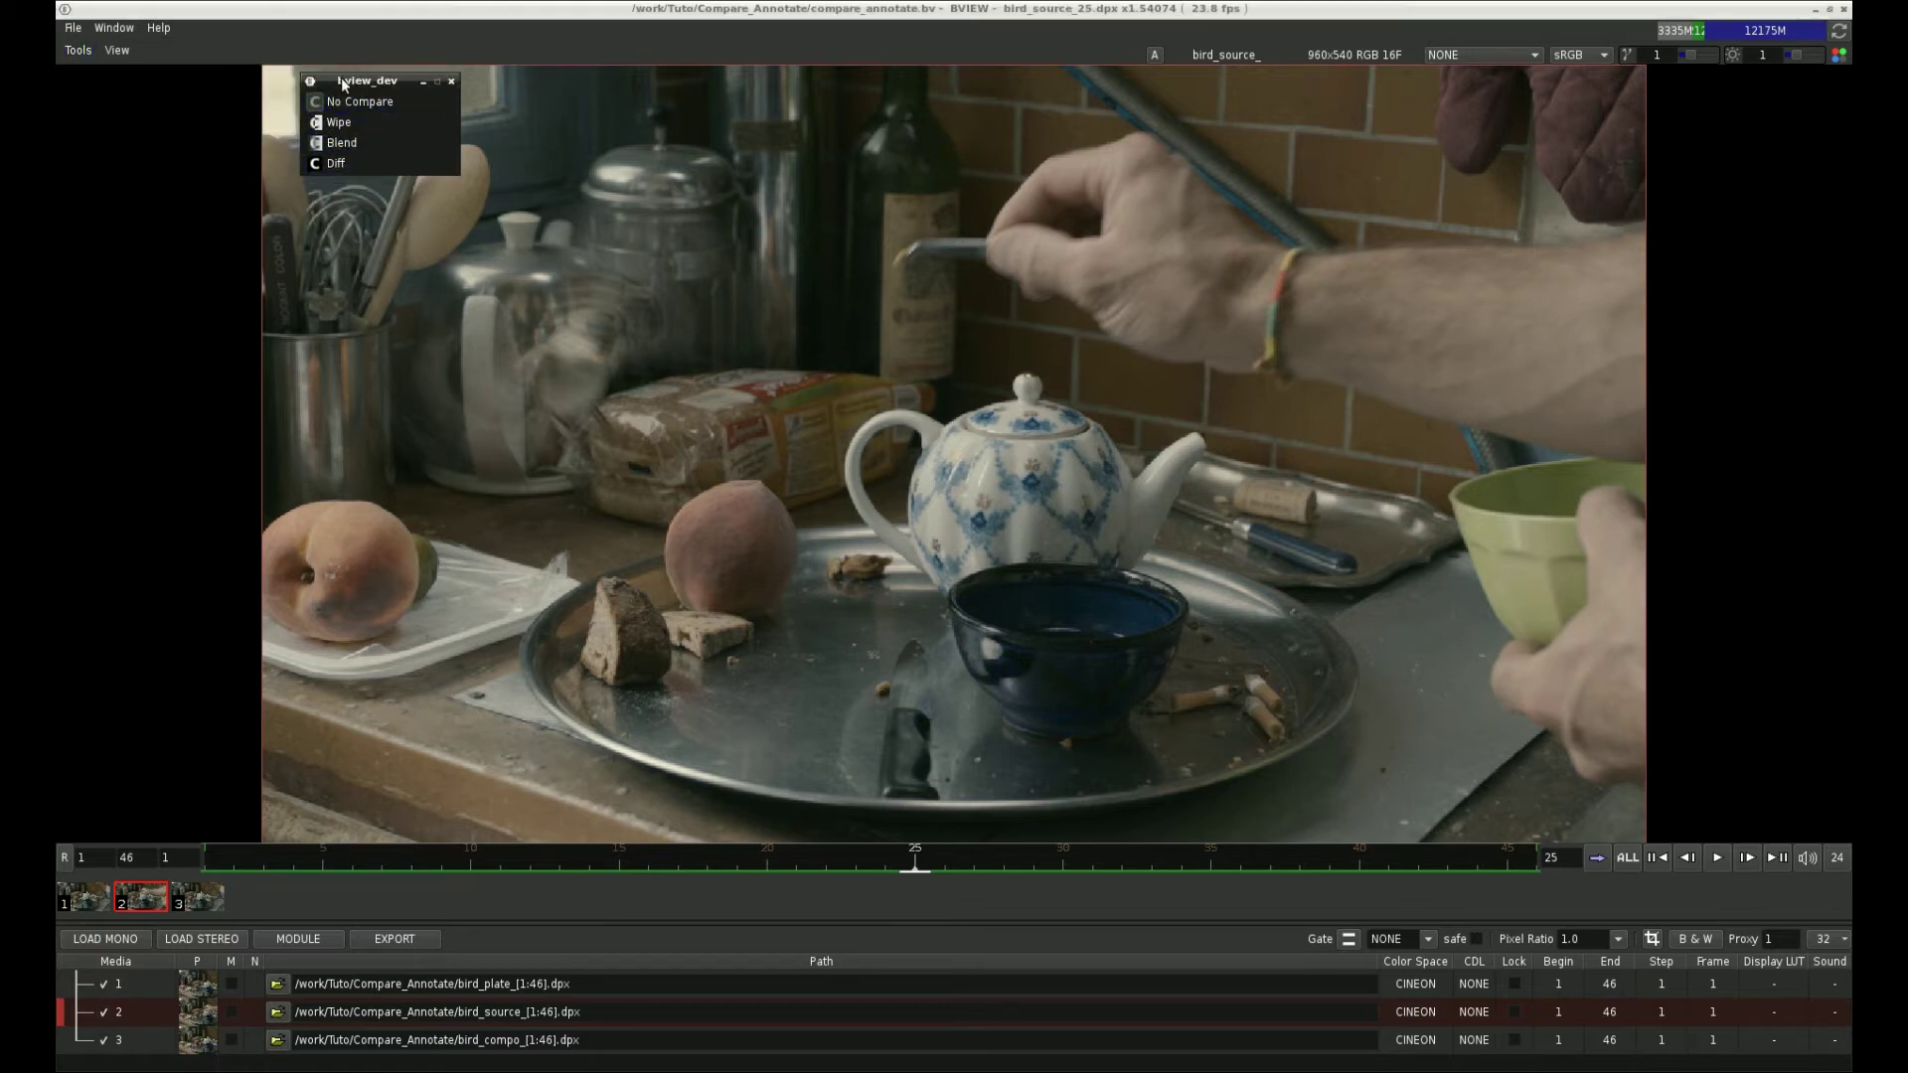
{"action": "left_click_drag", "start_coordinate": [338, 87], "coordinate": [132, 87]}
{"action": "left_click", "coordinate": [129, 130]}
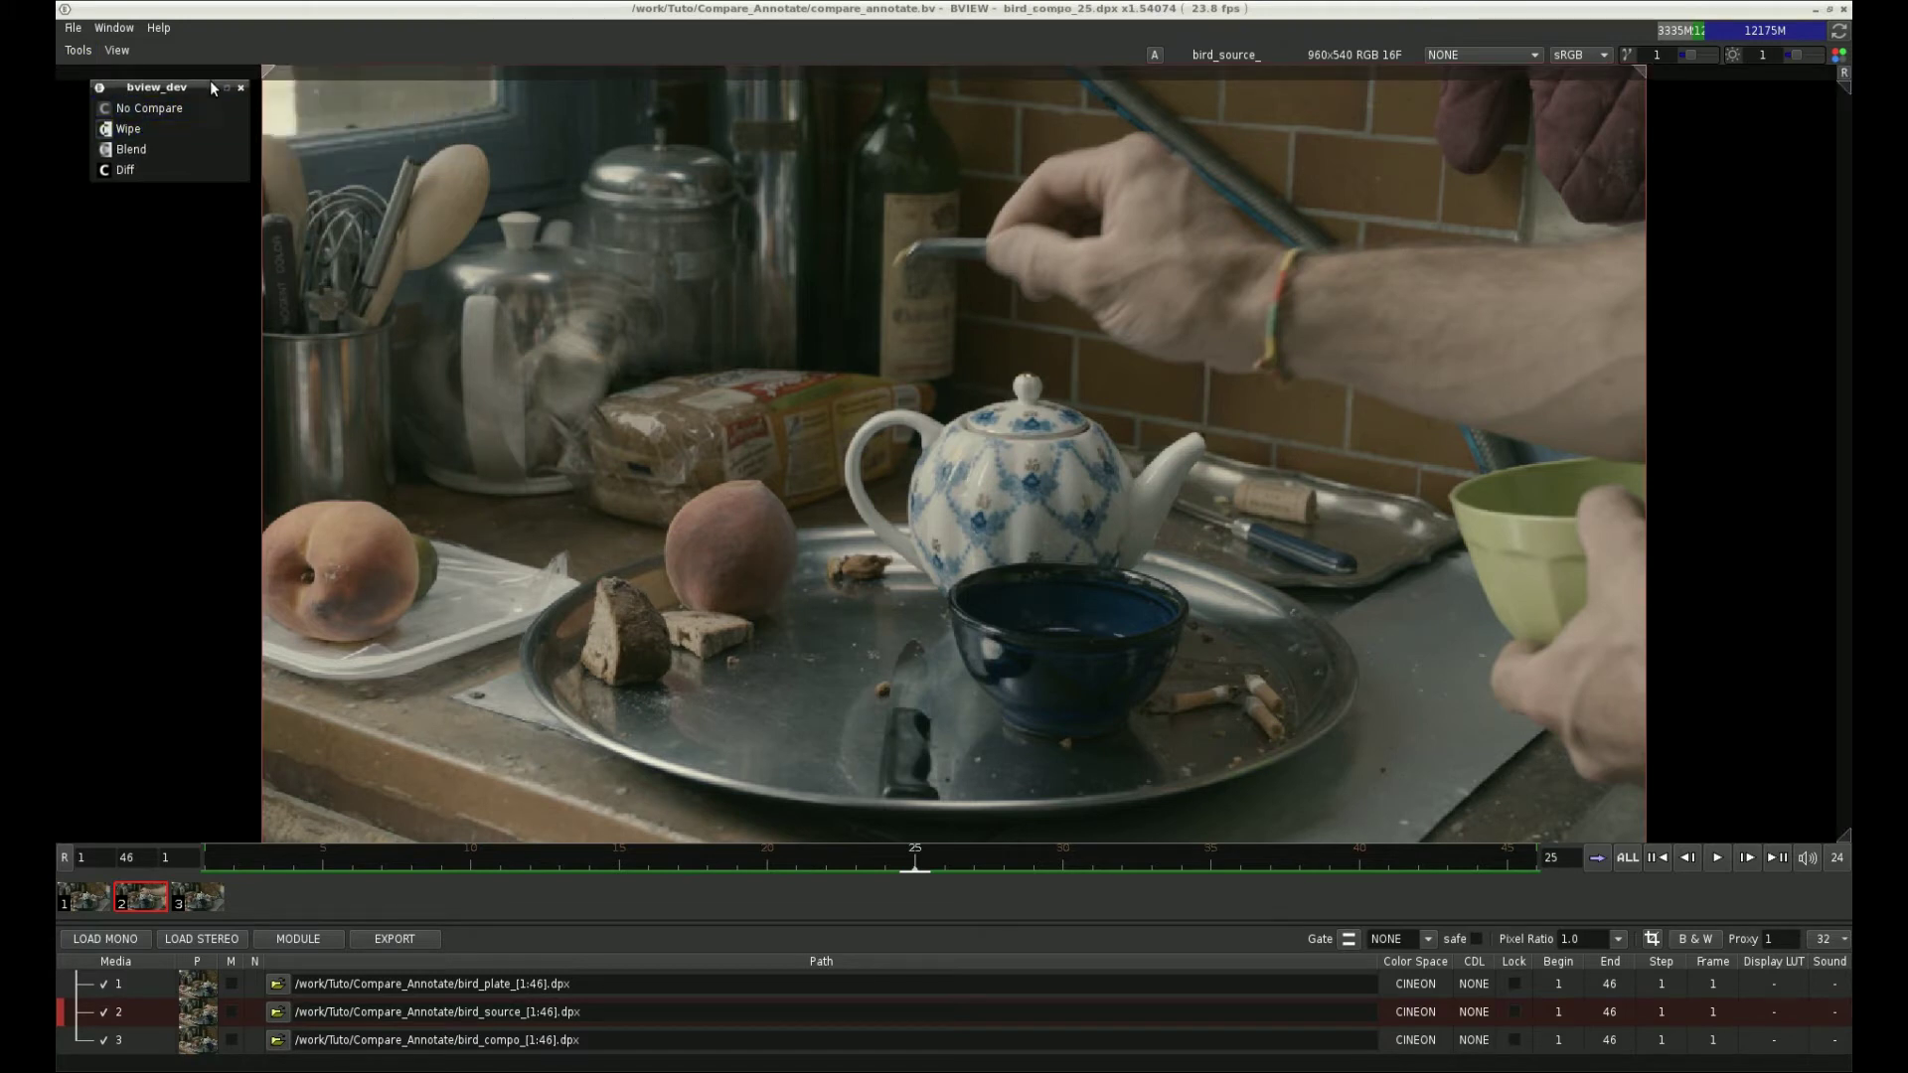
- Wipe between buffers A and B horizontally and vertically to compare them, and reset the wipe position
{"action": "left_click_drag", "start_coordinate": [266, 73], "coordinate": [1111, 71]}
{"action": "left_click_drag", "start_coordinate": [842, 119], "coordinate": [765, 186]}
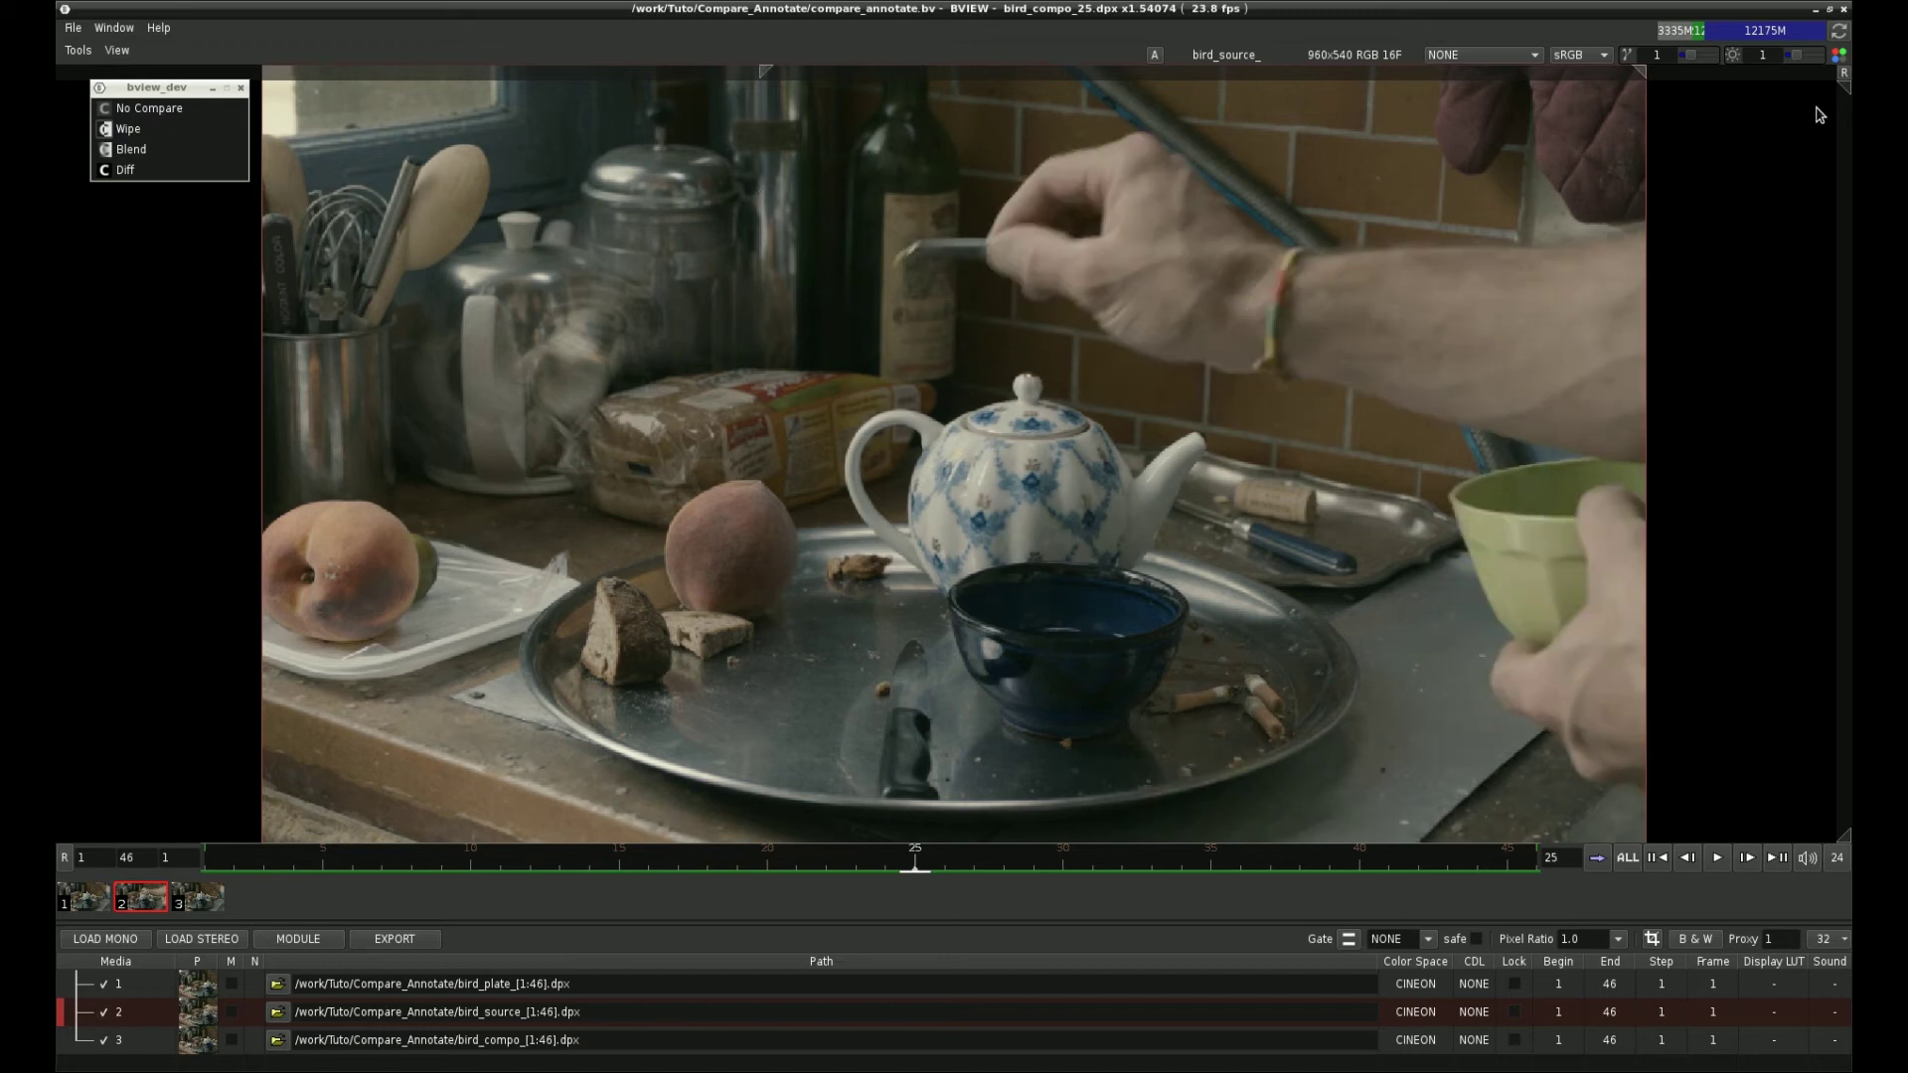
{"action": "left_click_drag", "start_coordinate": [1841, 94], "coordinate": [1844, 476]}
{"action": "left_click_drag", "start_coordinate": [1838, 670], "coordinate": [1843, 405]}
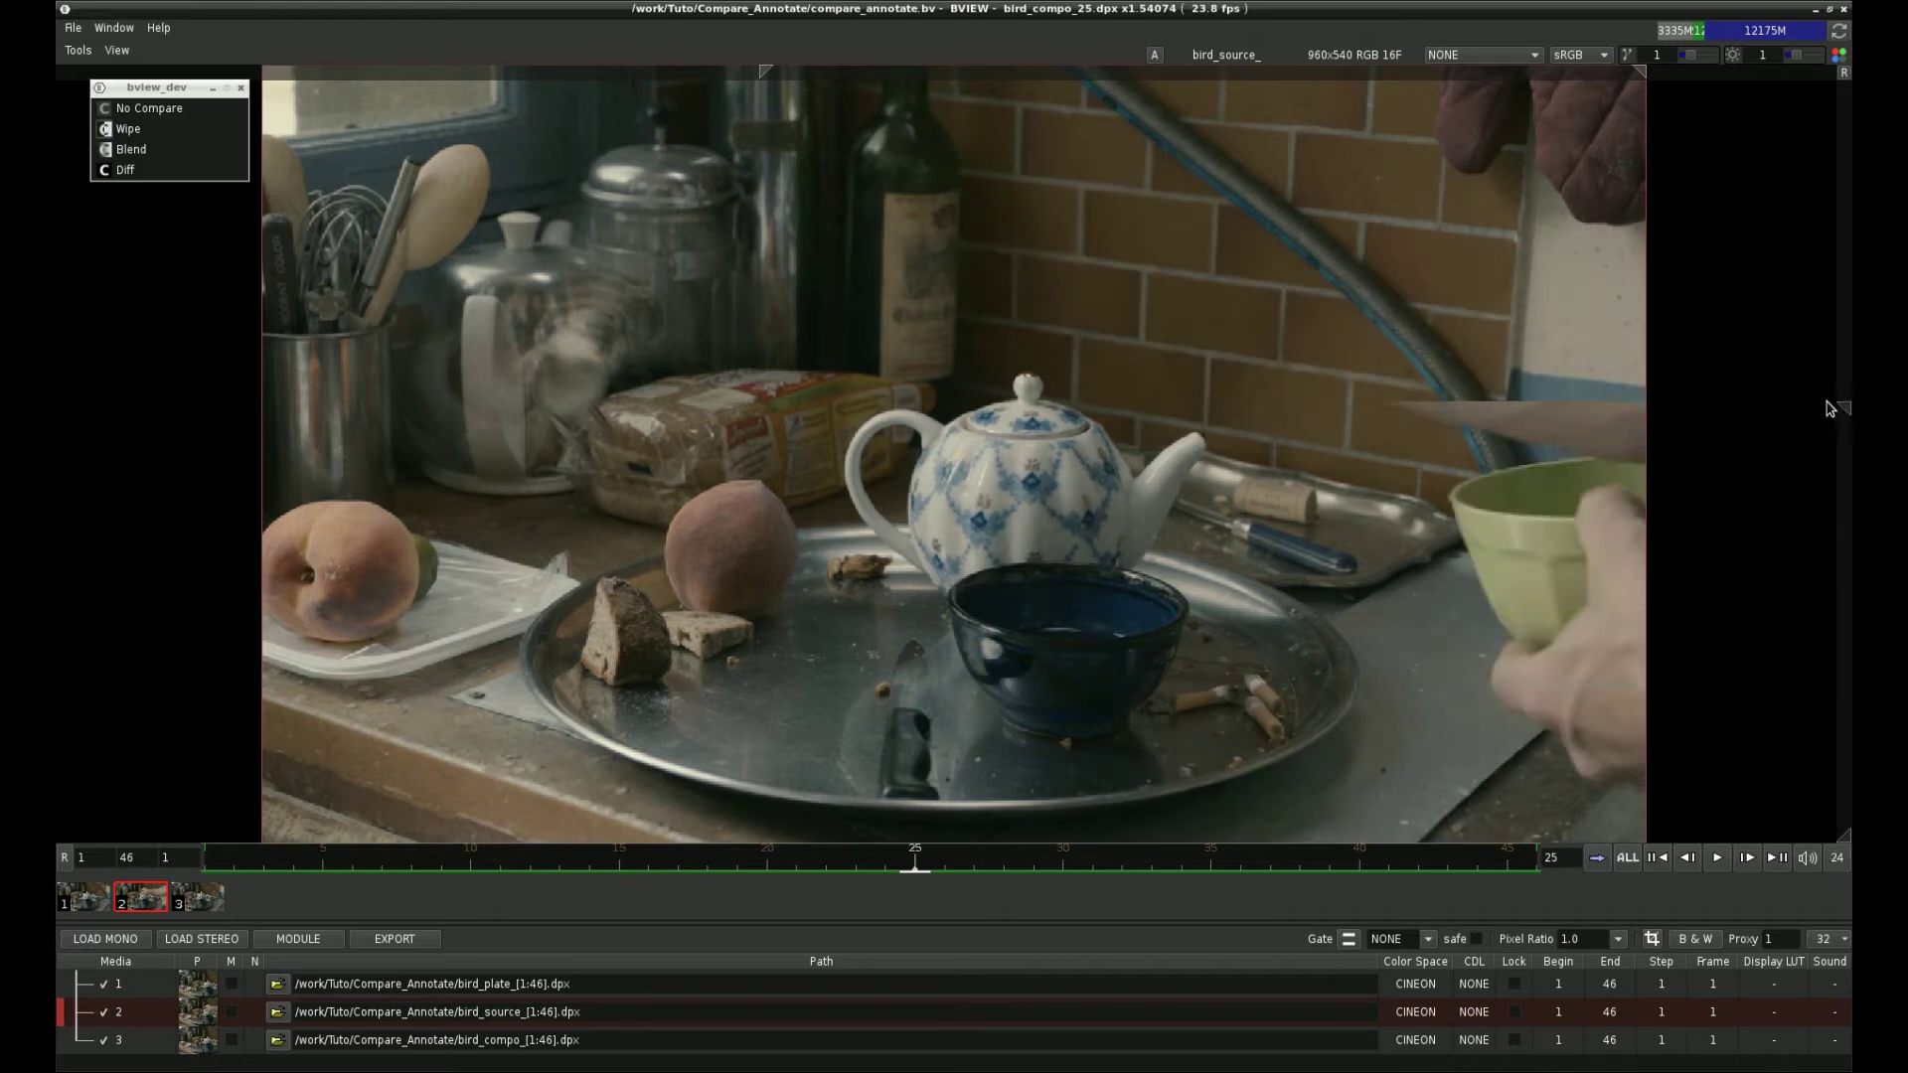
{"action": "left_click", "coordinate": [1844, 80]}
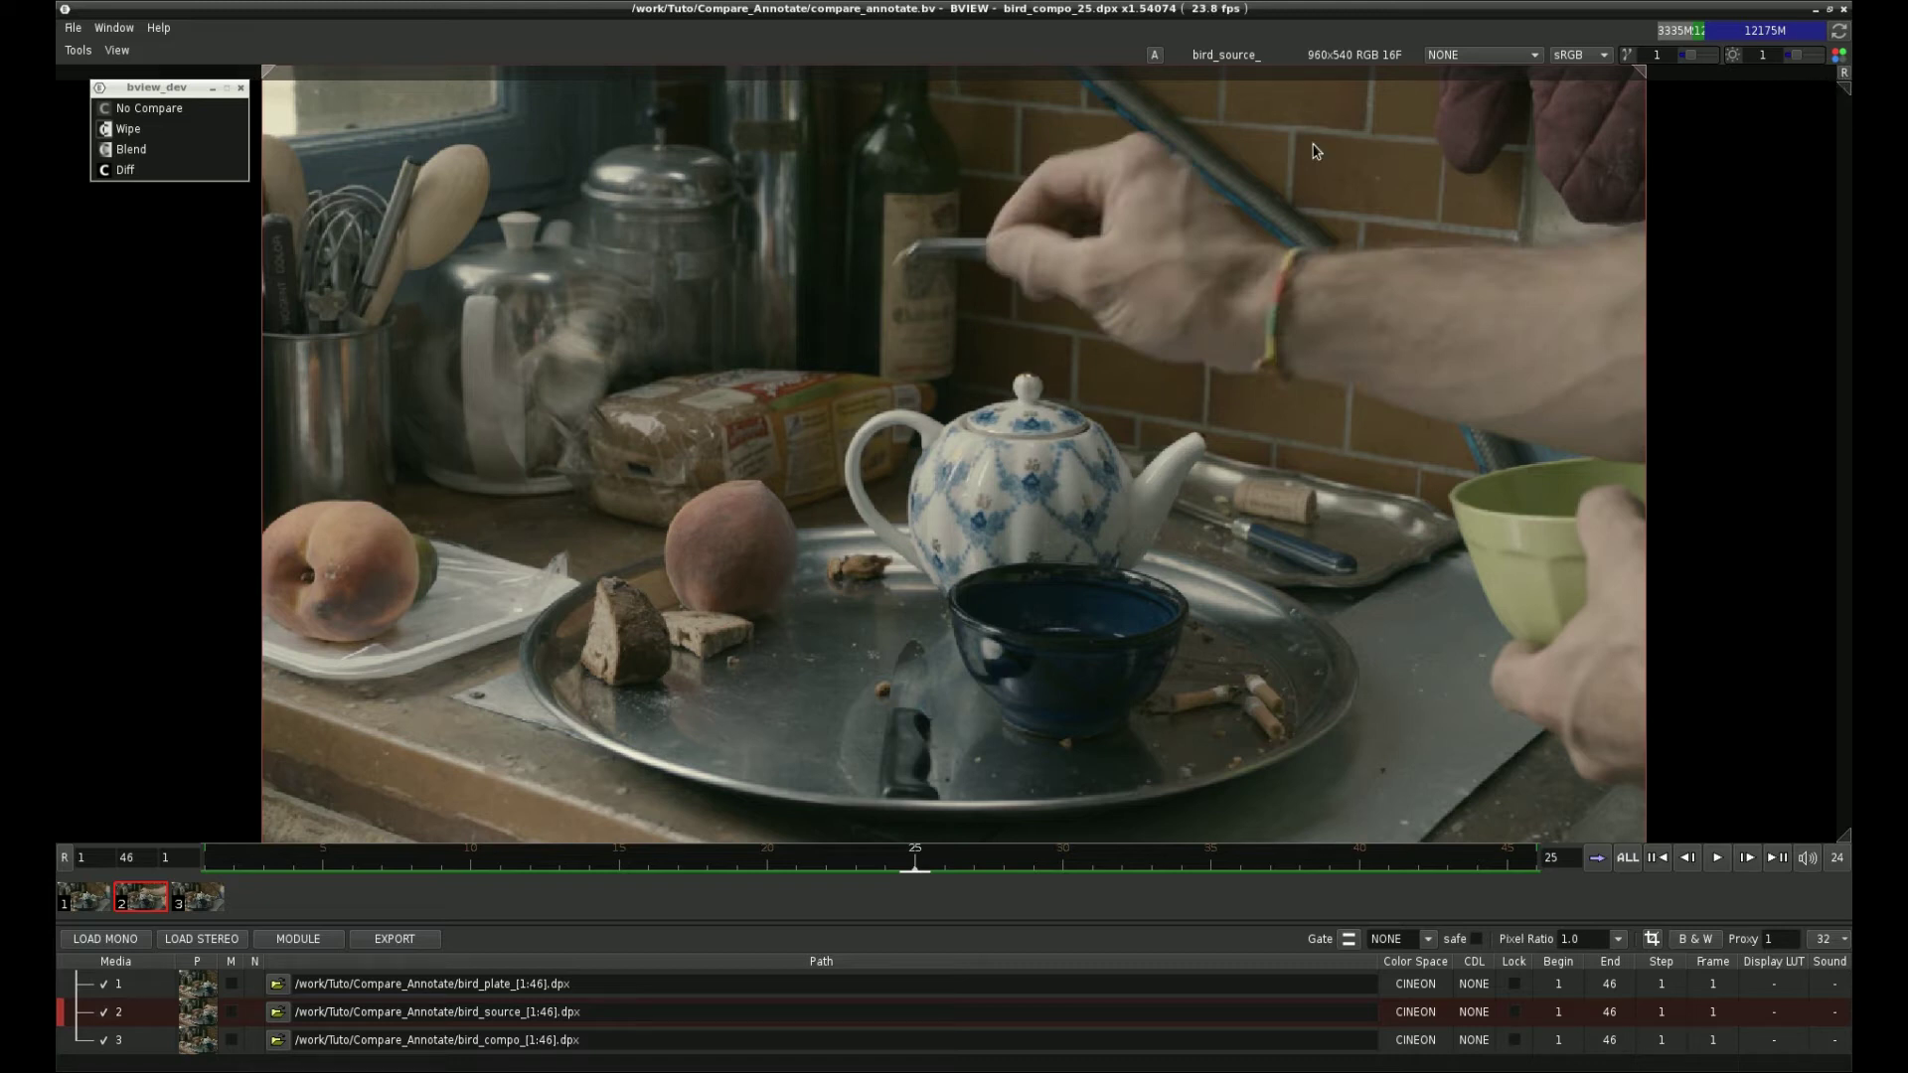
- Compare the two buffers in Blend mode with the mix set to 36 %
{"action": "left_click", "coordinate": [171, 155]}
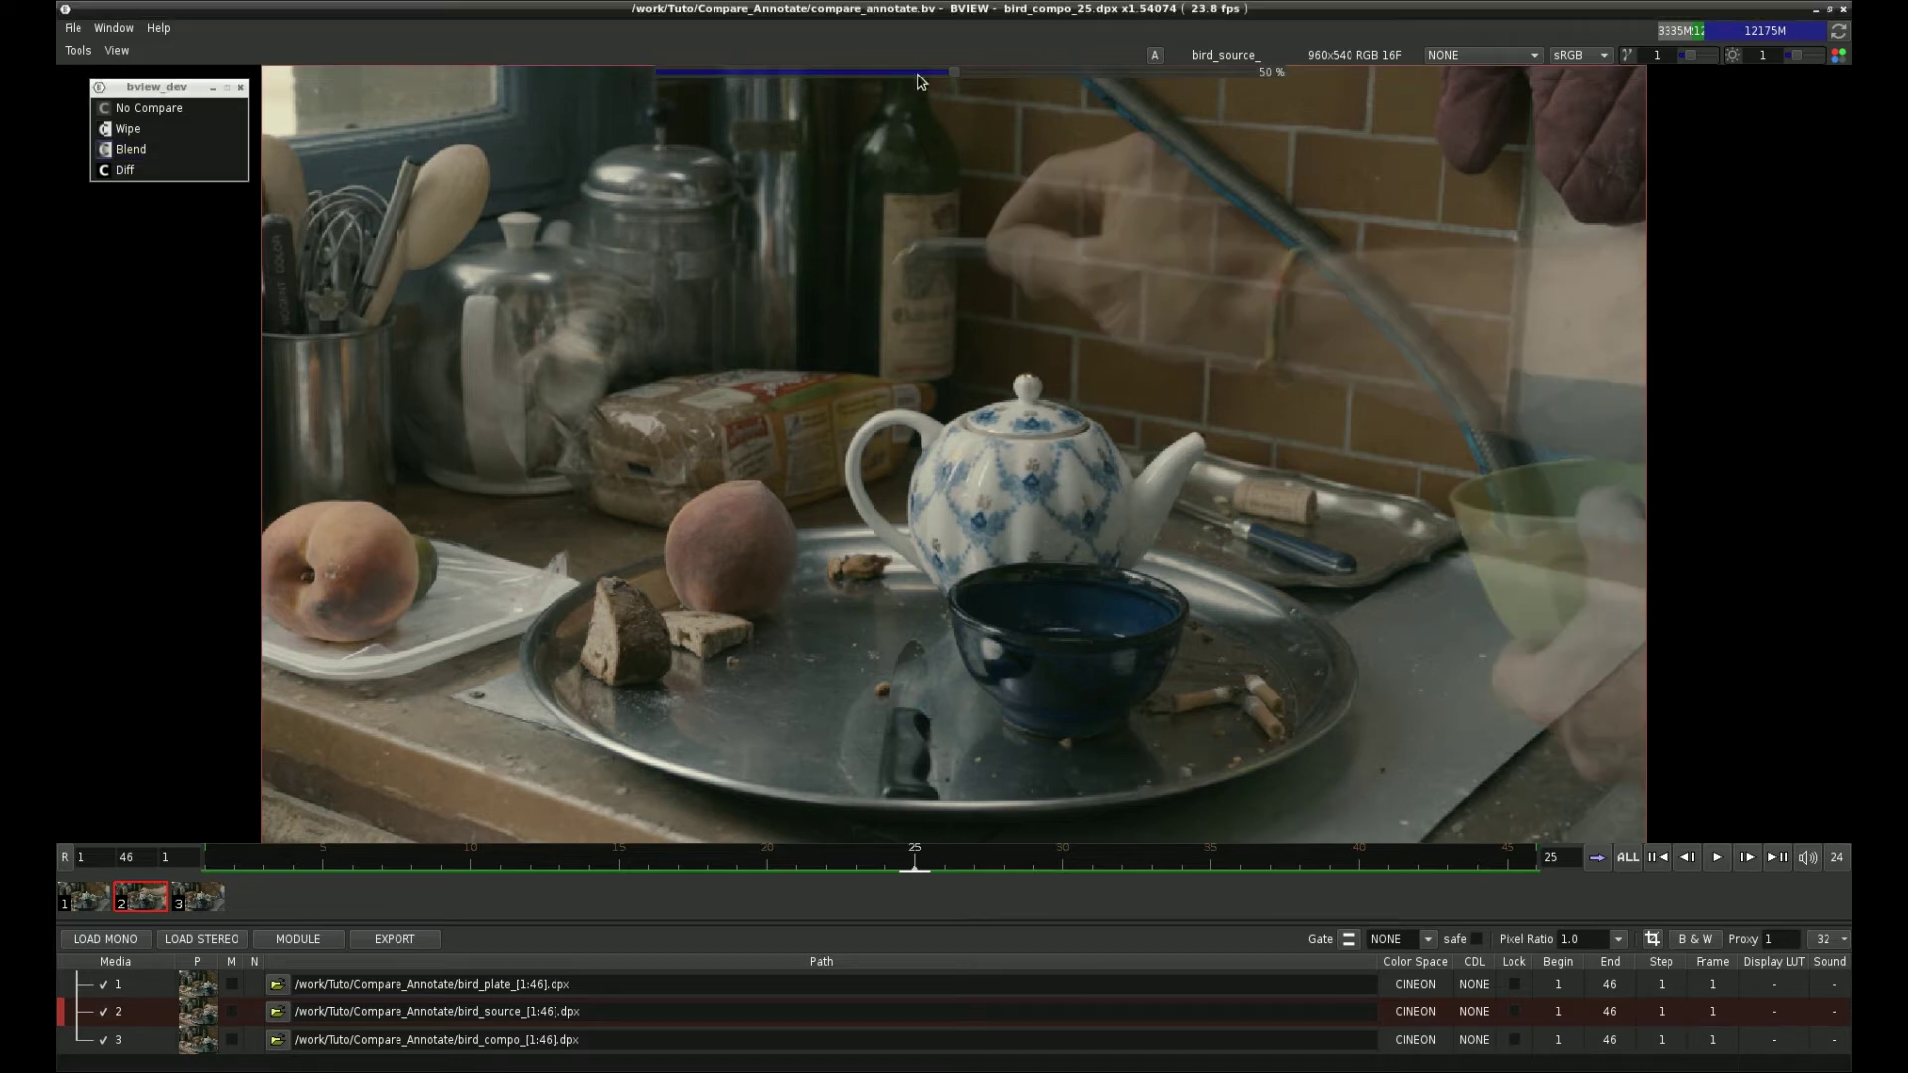
{"action": "left_click_drag", "start_coordinate": [952, 72], "coordinate": [869, 84]}
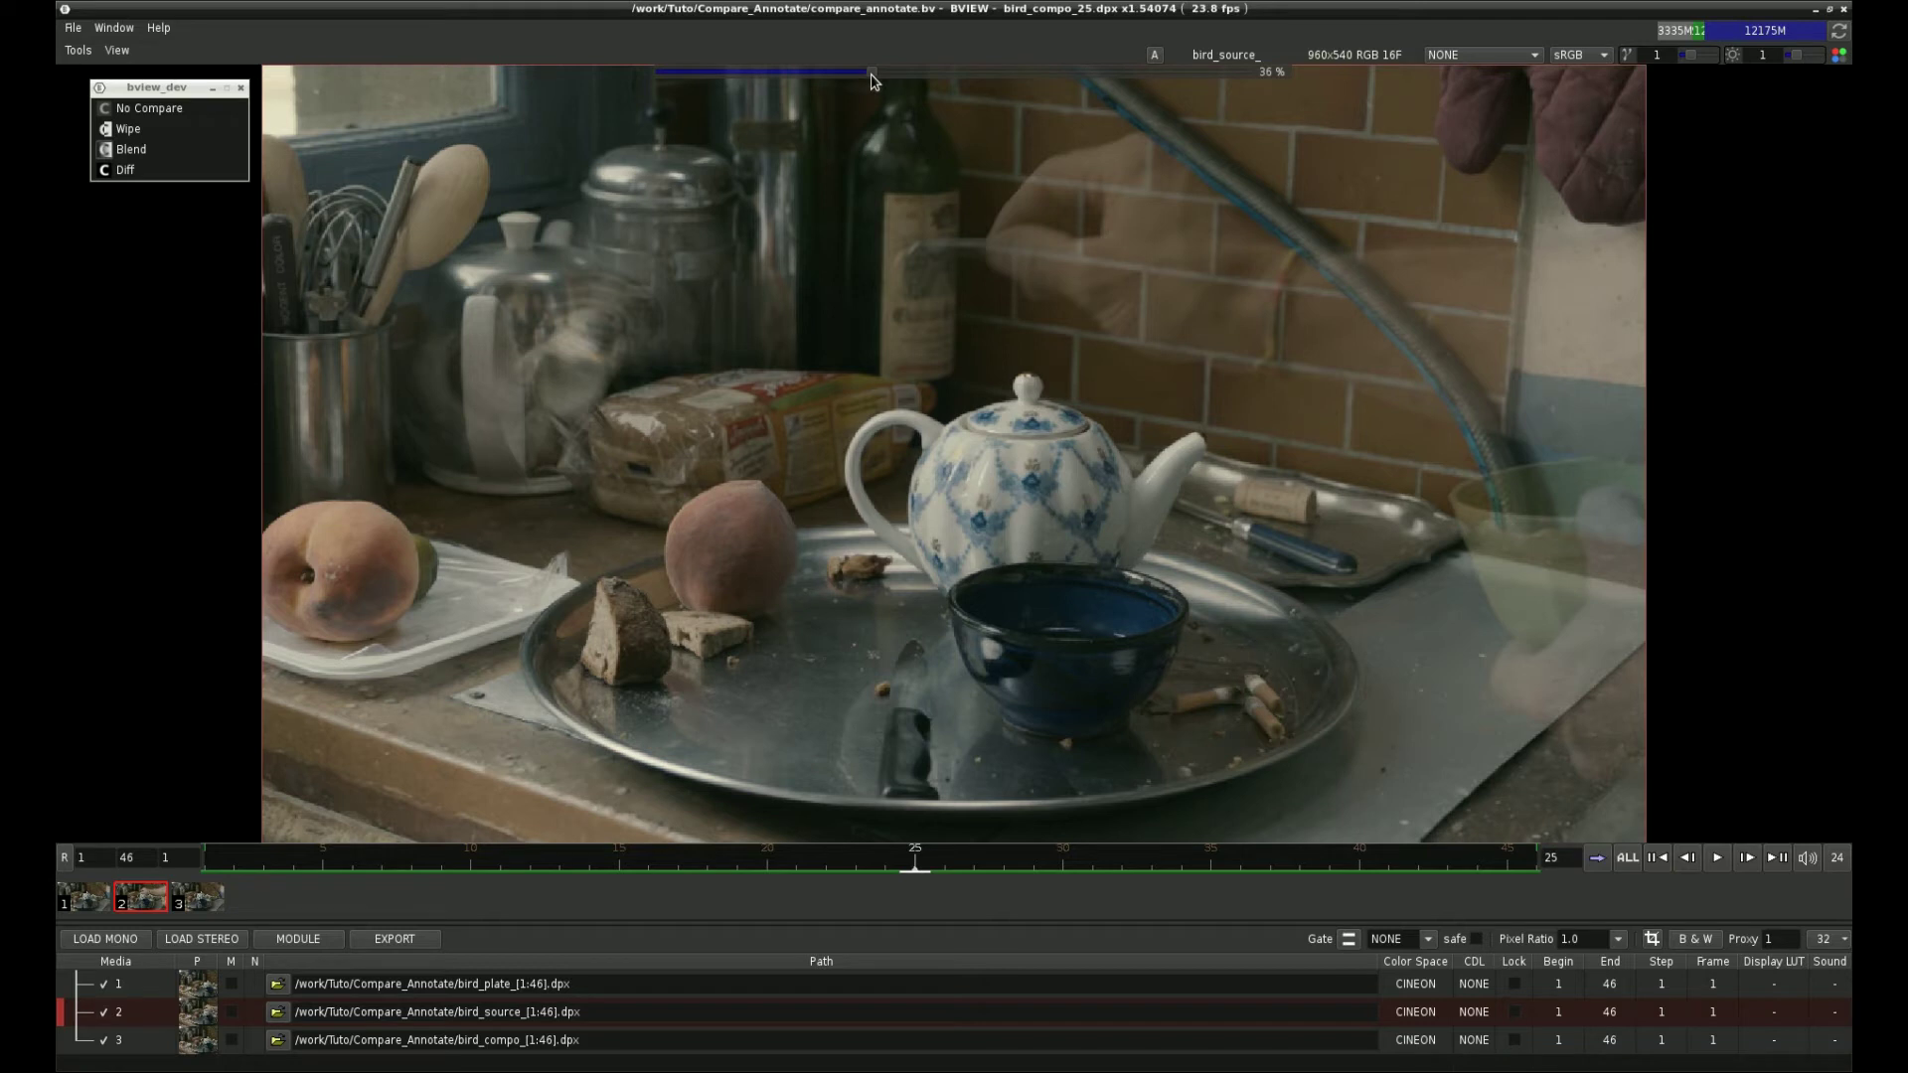
- Inspect the Diff comparison with its multiplier at 1, and turn the comparison off
{"action": "left_click", "coordinate": [165, 173]}
{"action": "mouse_move", "coordinate": [662, 73]}
{"action": "left_mouse_down"}
{"action": "mouse_move", "coordinate": [752, 70]}
{"action": "mouse_move", "coordinate": [660, 76]}
{"action": "left_mouse_up"}
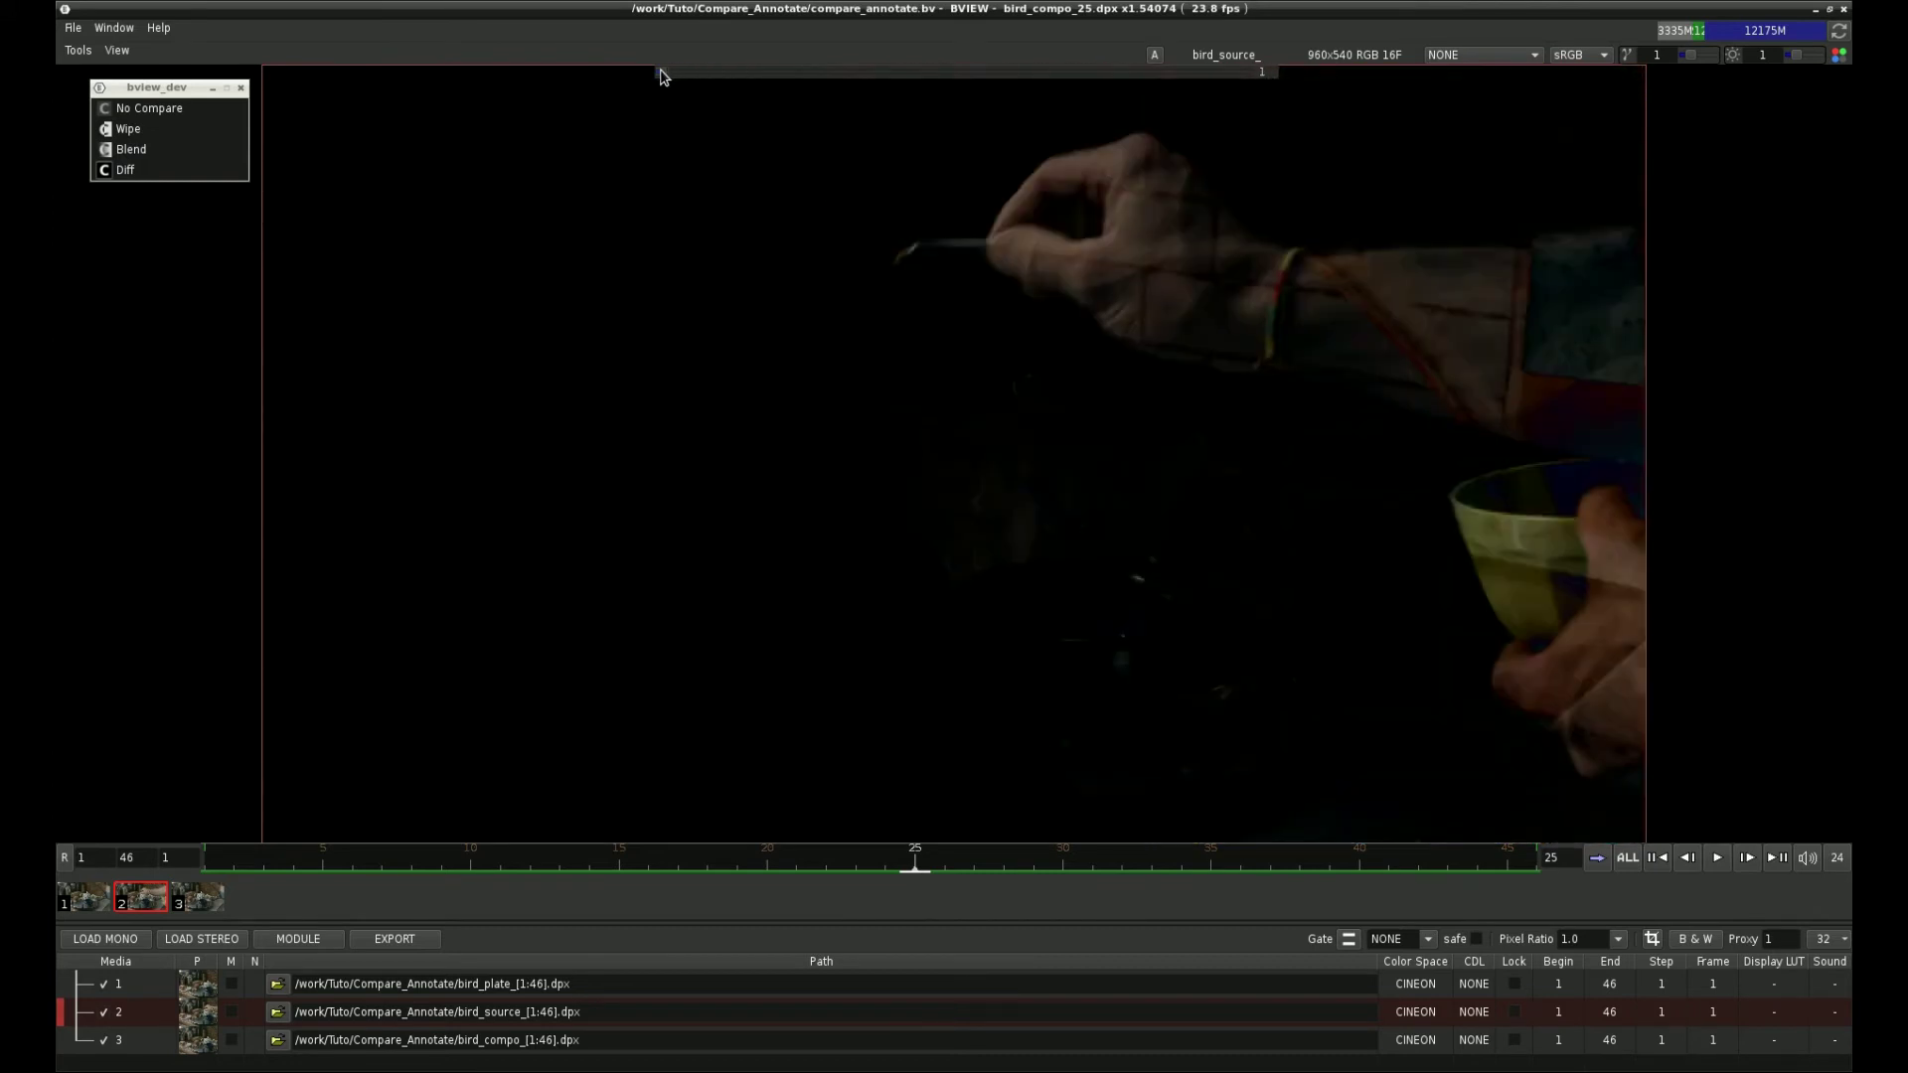
{"action": "left_click", "coordinate": [149, 109]}
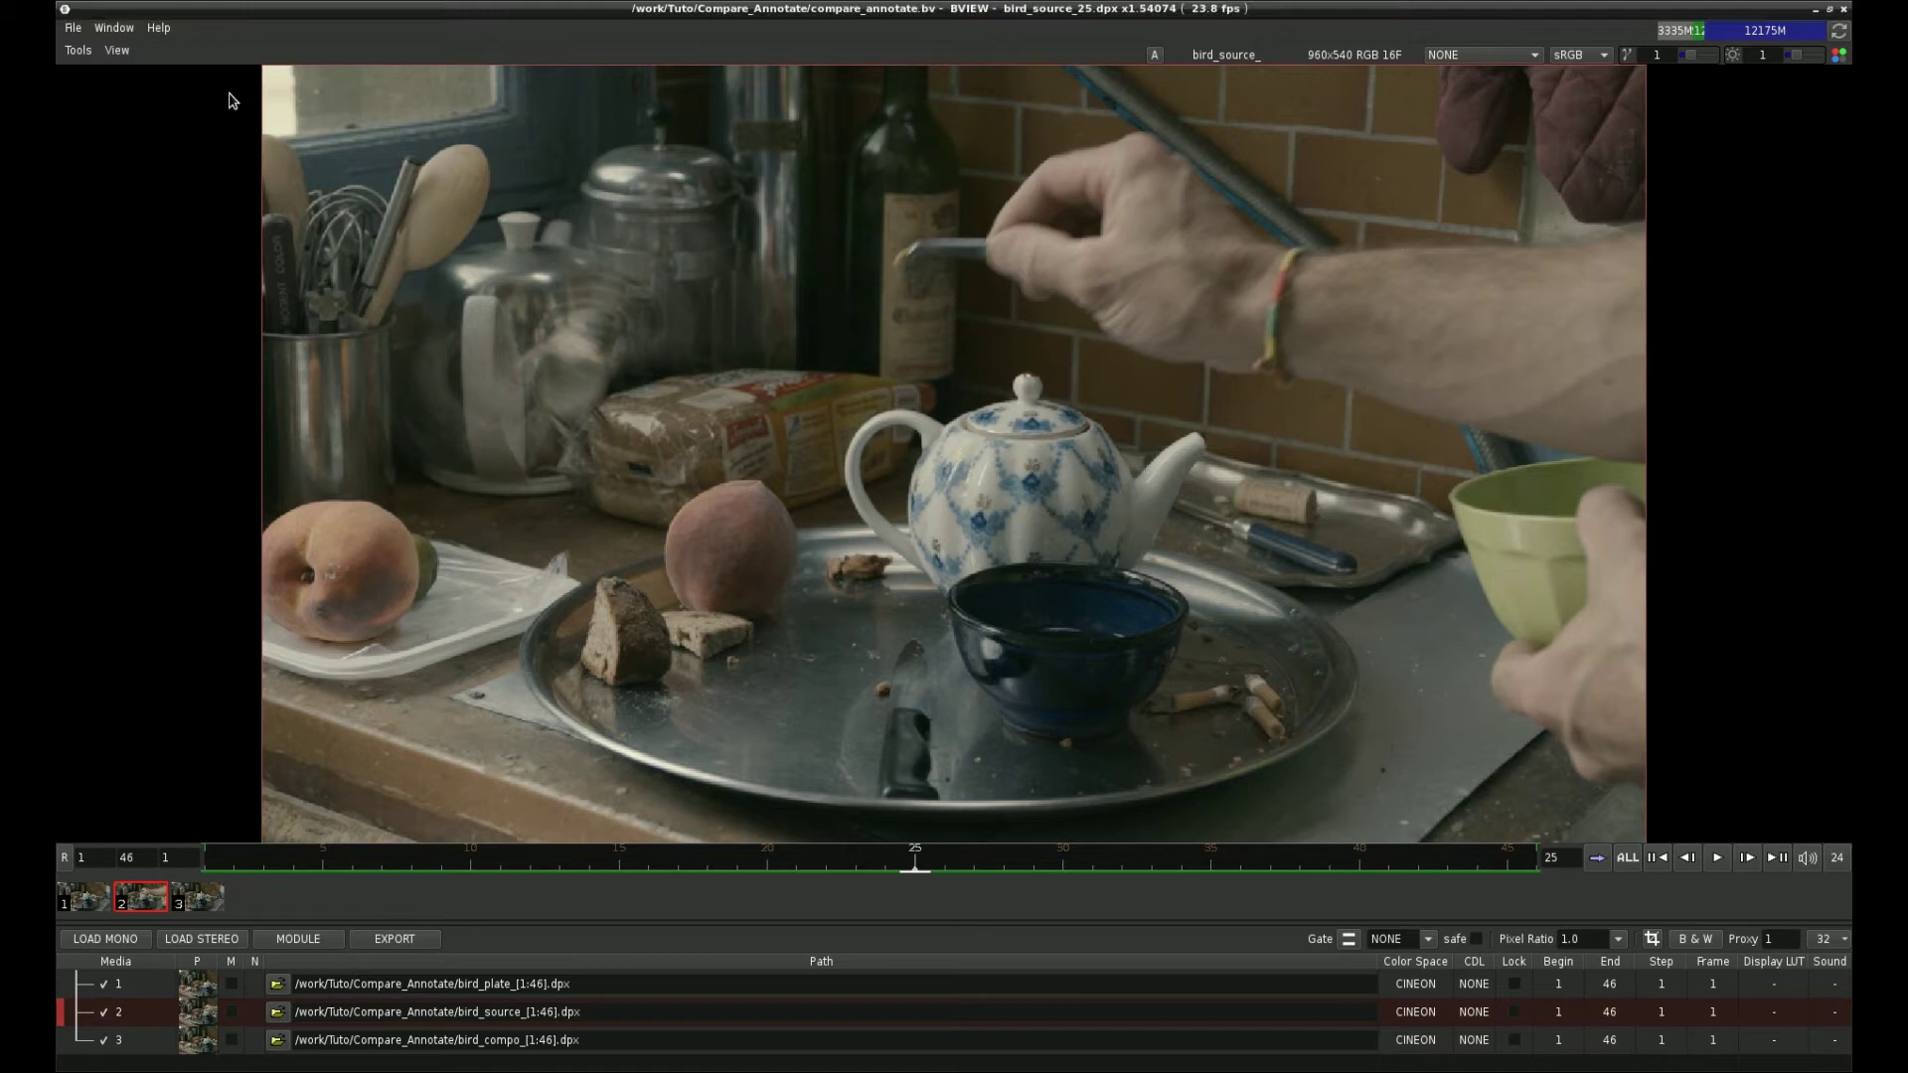
- Split the display into two side-by-side views and assign bird_compo to the empty view
{"action": "key", "text": "v"}
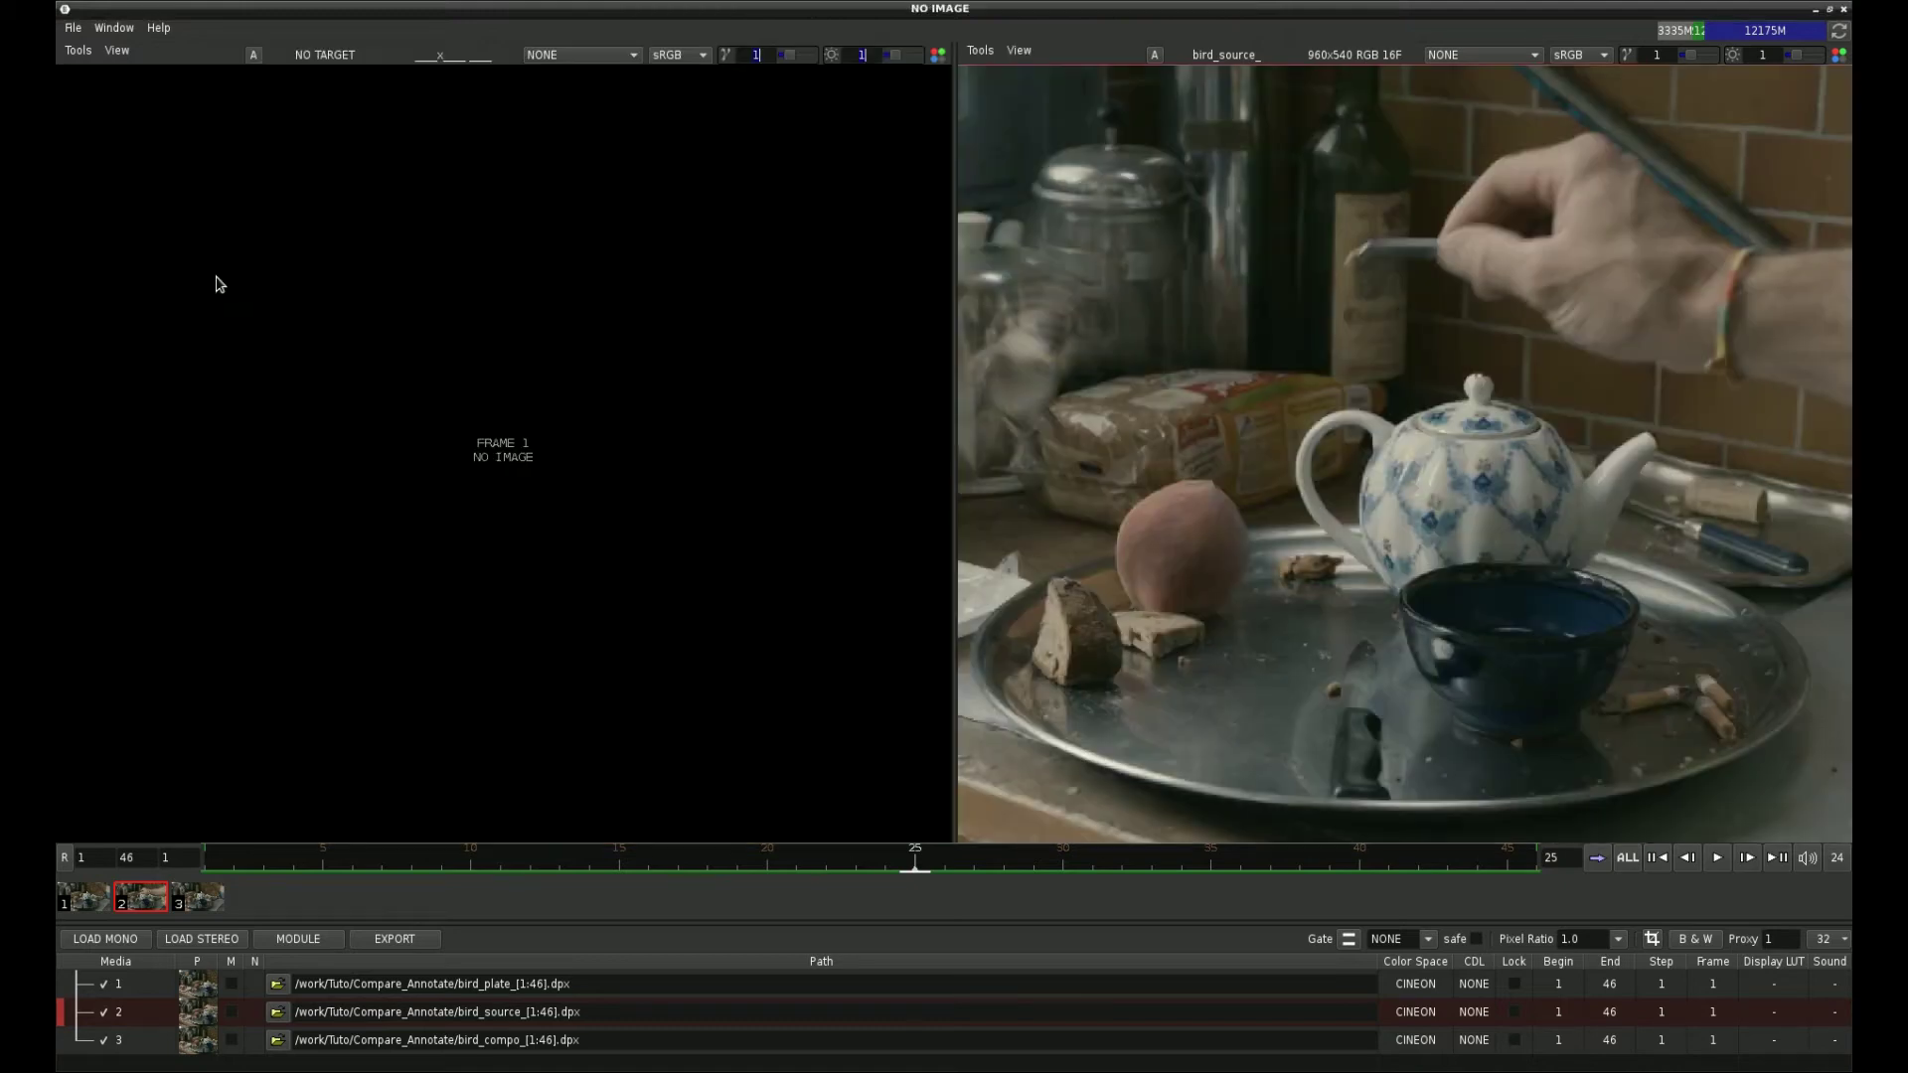
{"action": "right_click", "coordinate": [199, 899]}
{"action": "left_click", "coordinate": [238, 903]}
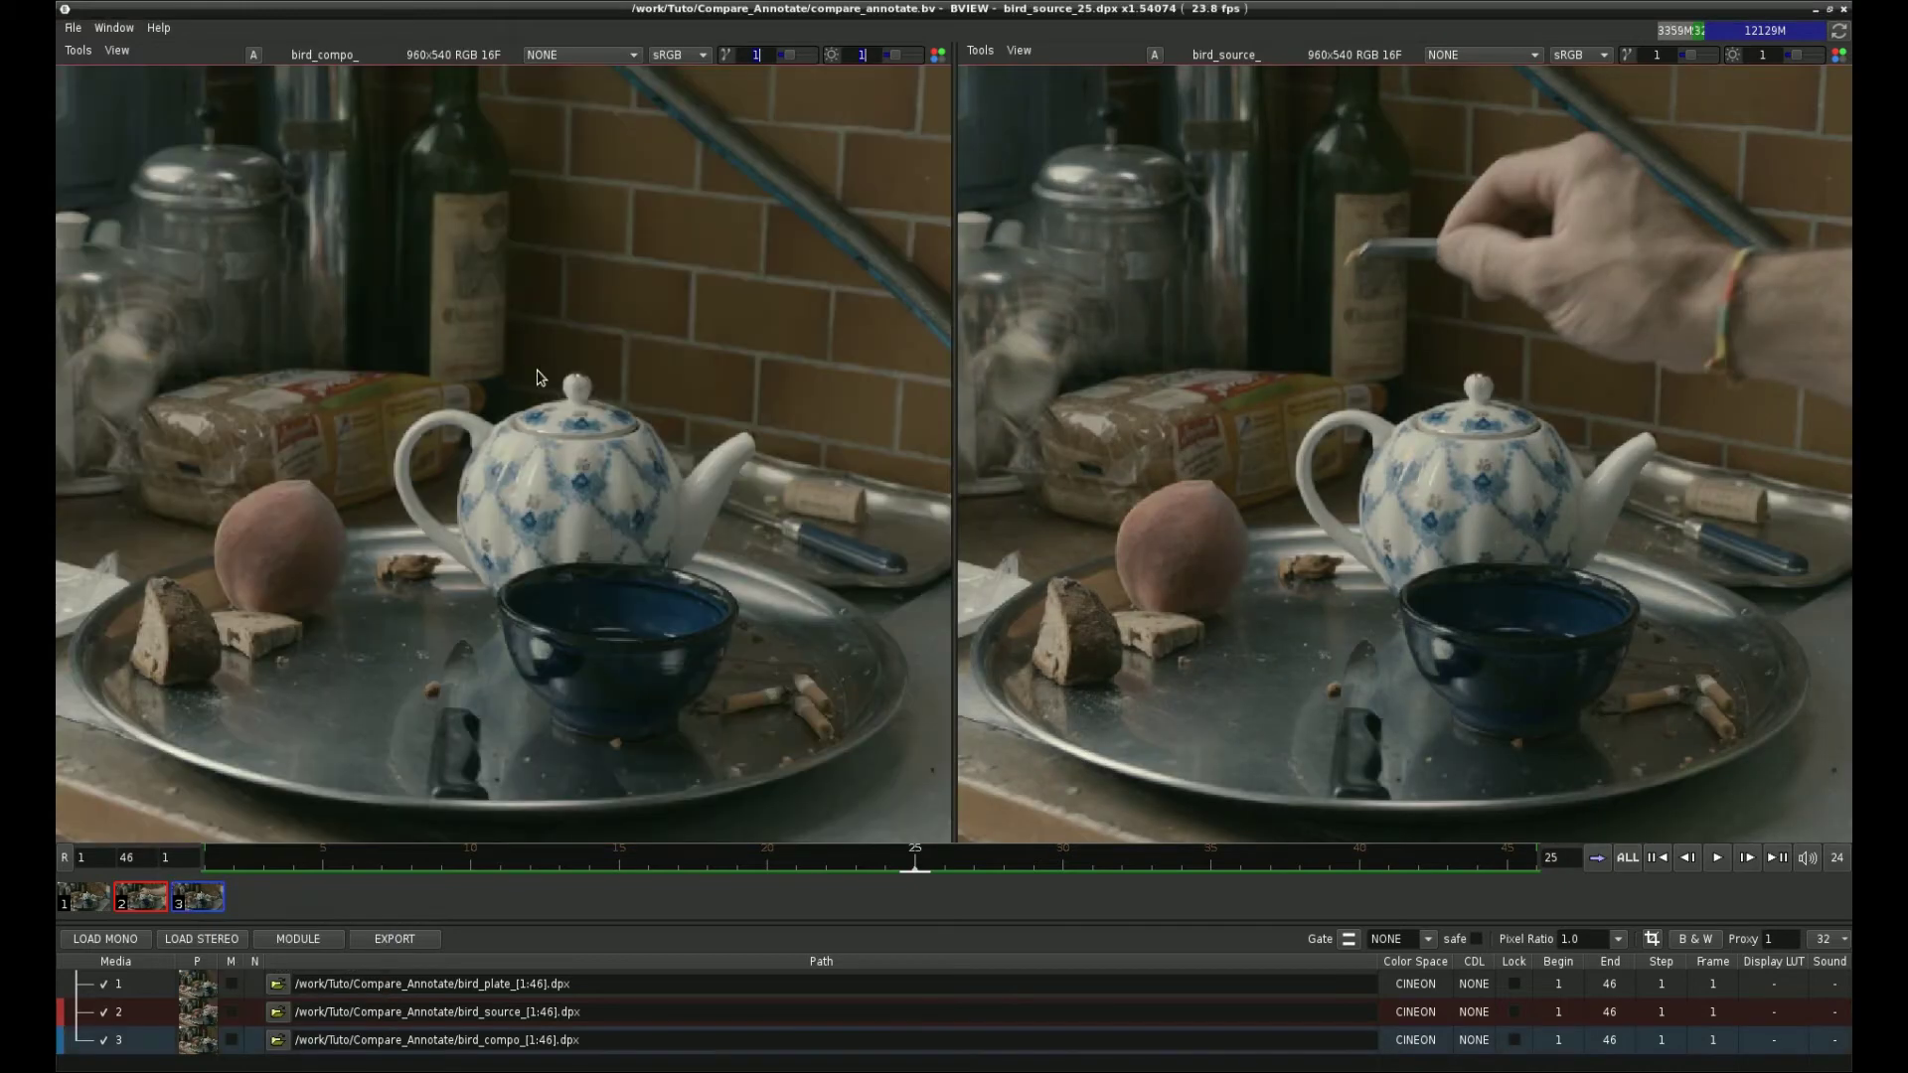
- Fit the images to both views and play the two sequences together in a loop, stopping at frame 22
{"action": "key", "text": "f"}
{"action": "key", "text": "space"}
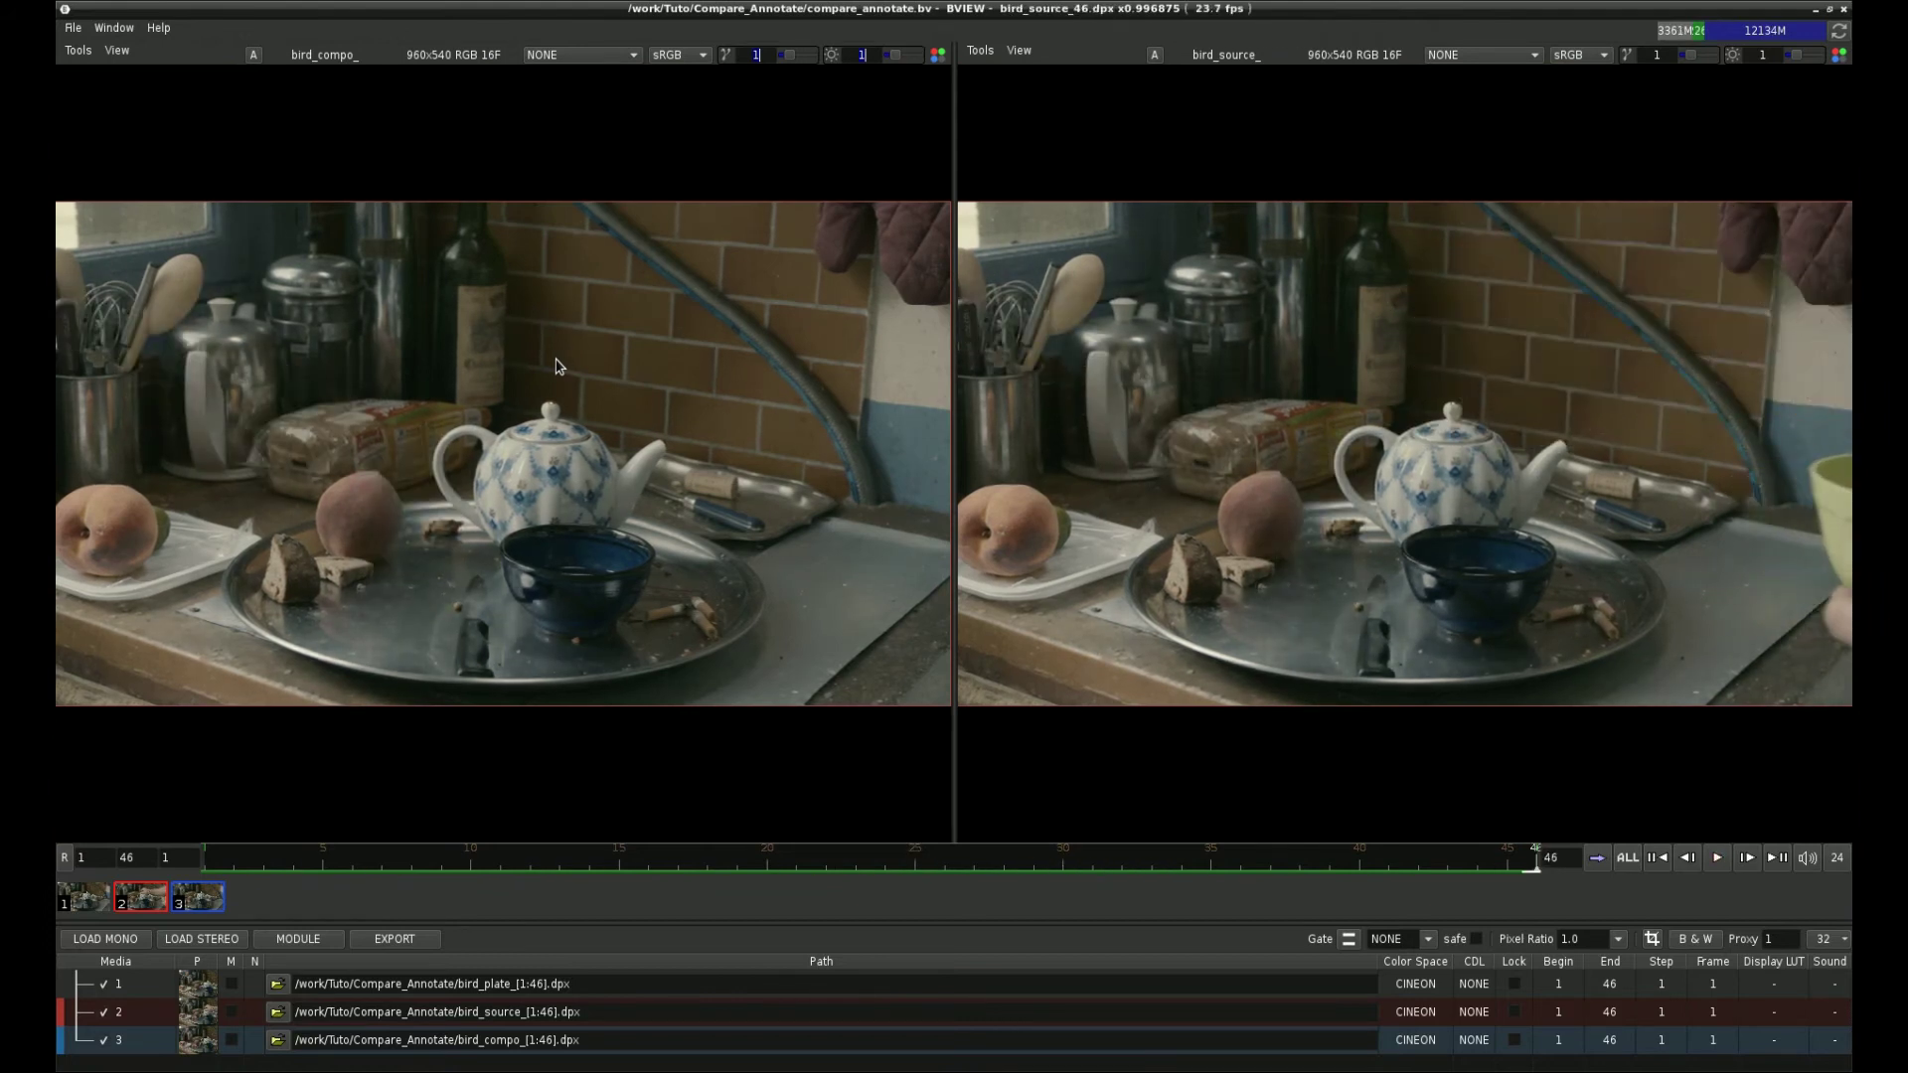
{"action": "key", "text": "space"}
{"action": "key", "text": "space"}
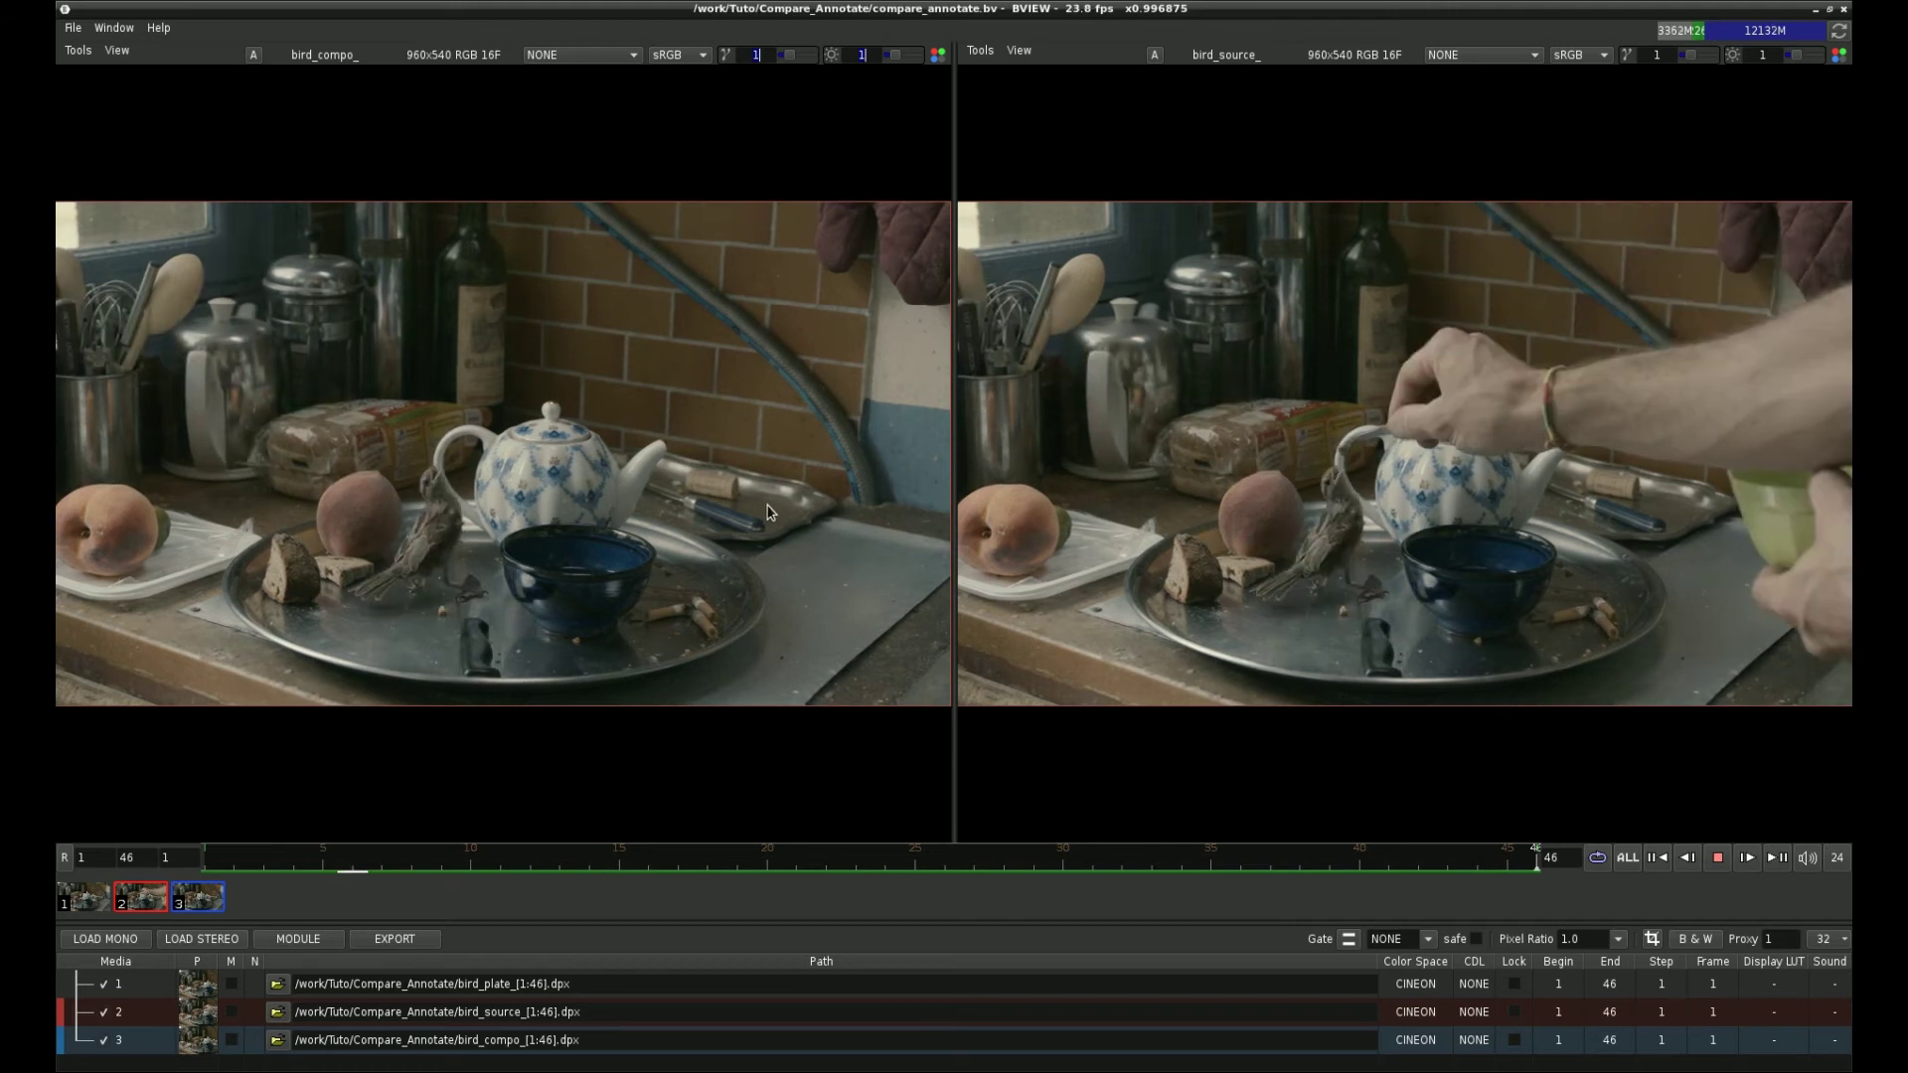
{"action": "key", "text": "space"}
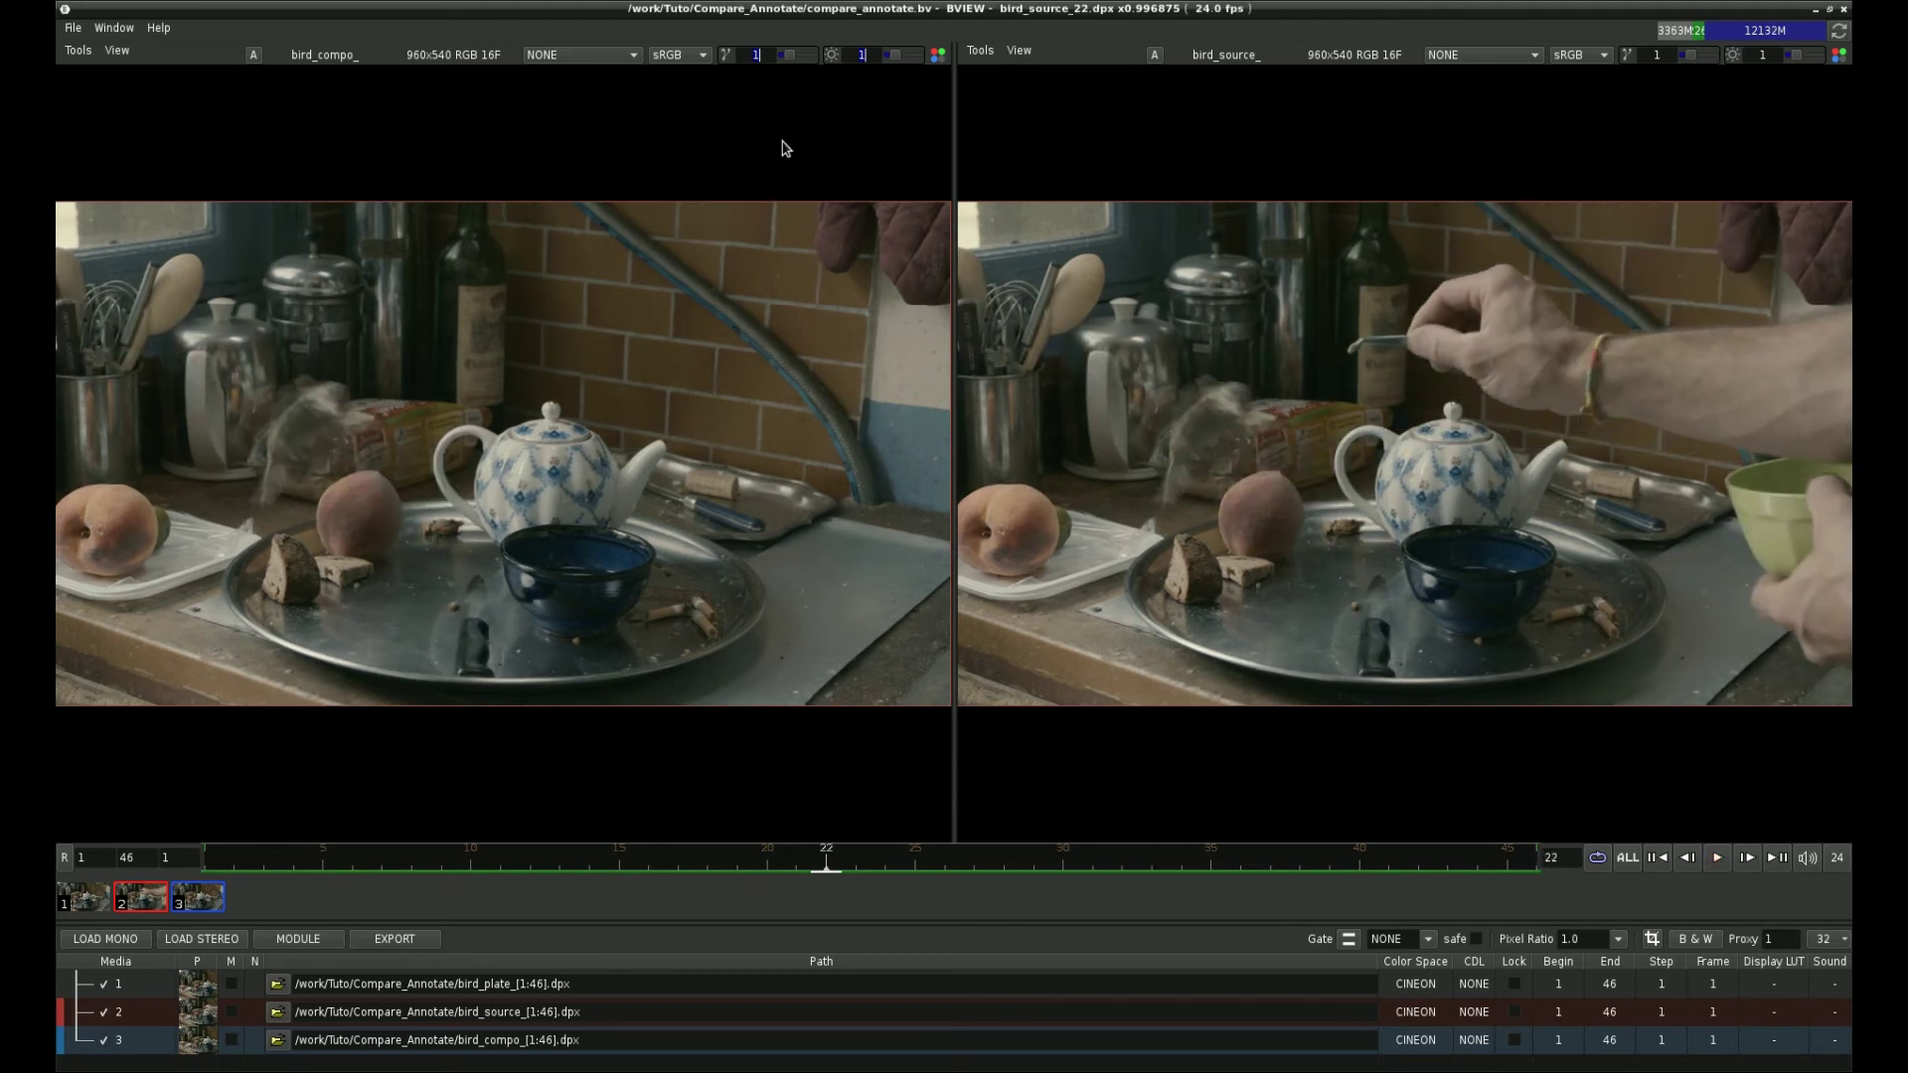
- Set the gamma of the bird_compo view to 0.509
{"action": "left_click", "coordinate": [790, 58]}
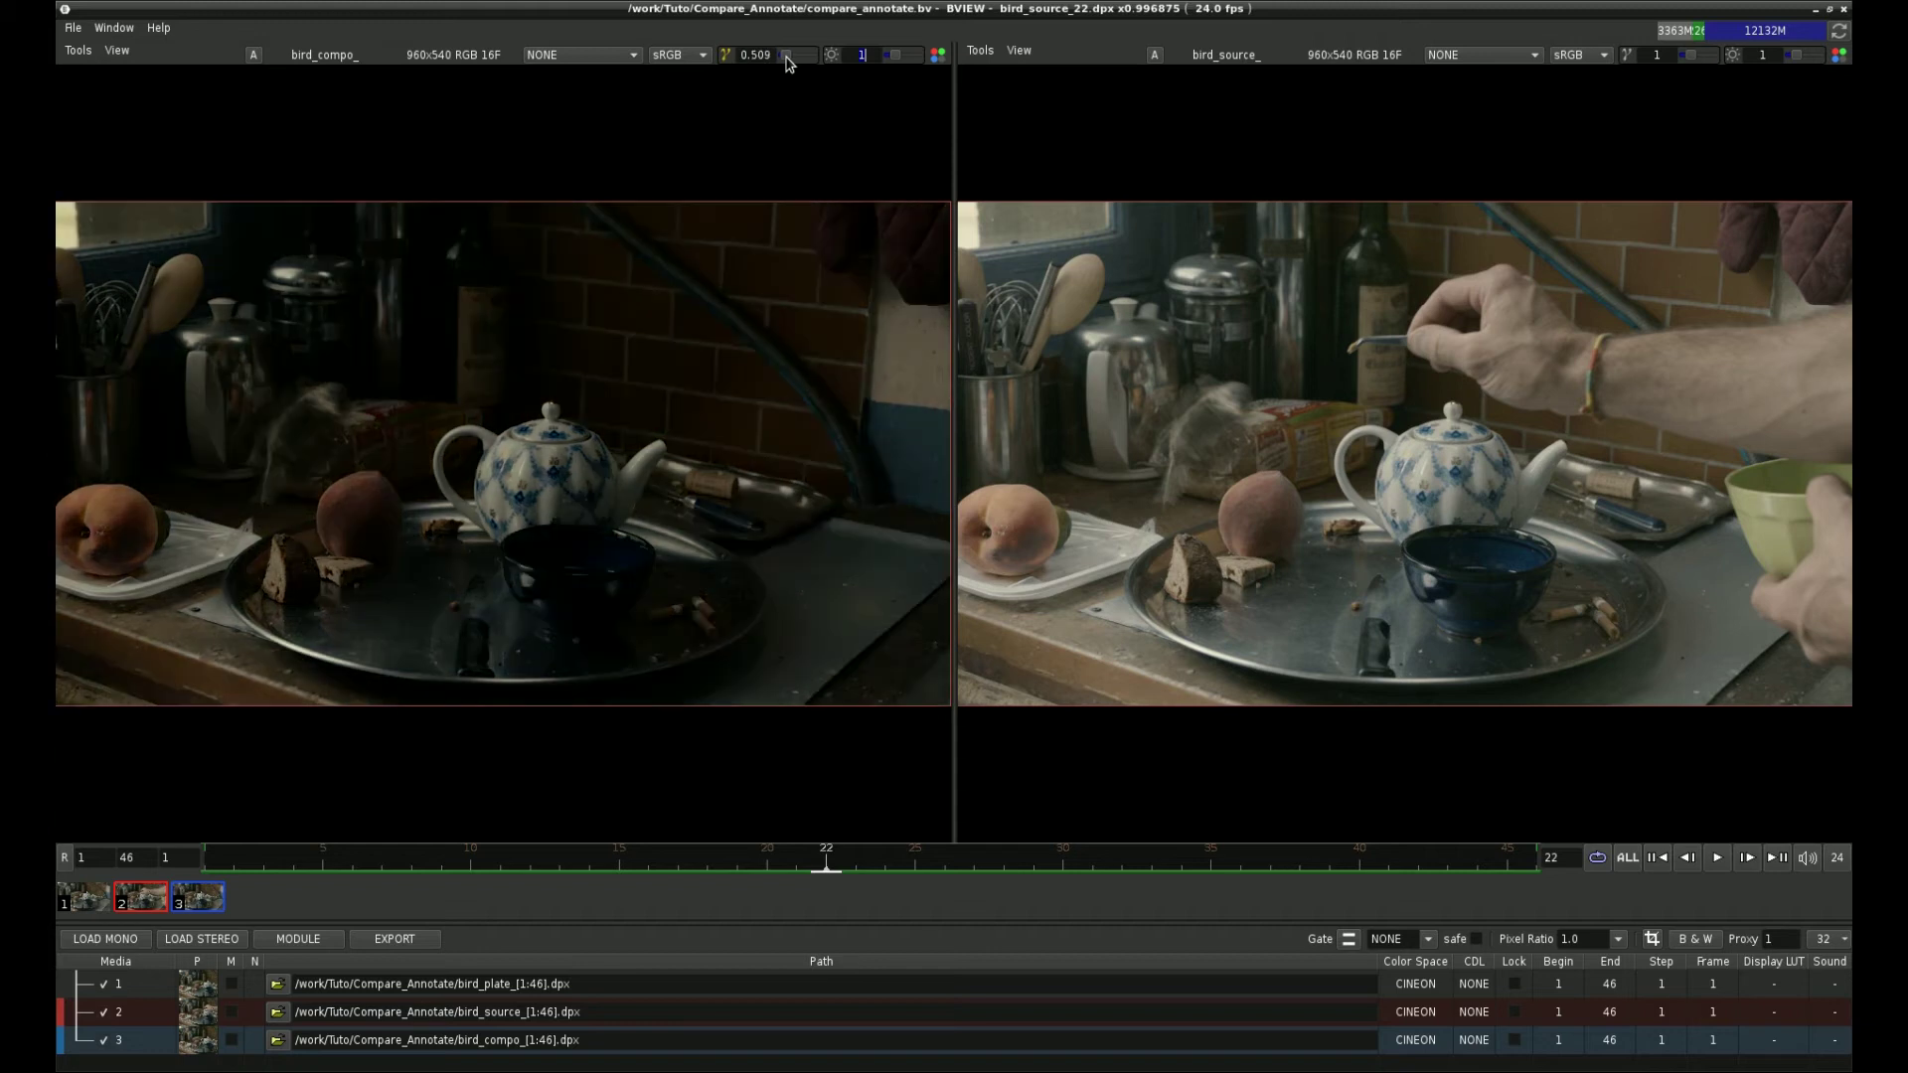
- Try the FUJI 3510 film look on the bird_source view and restore it to NONE
{"action": "left_click", "coordinate": [1534, 55]}
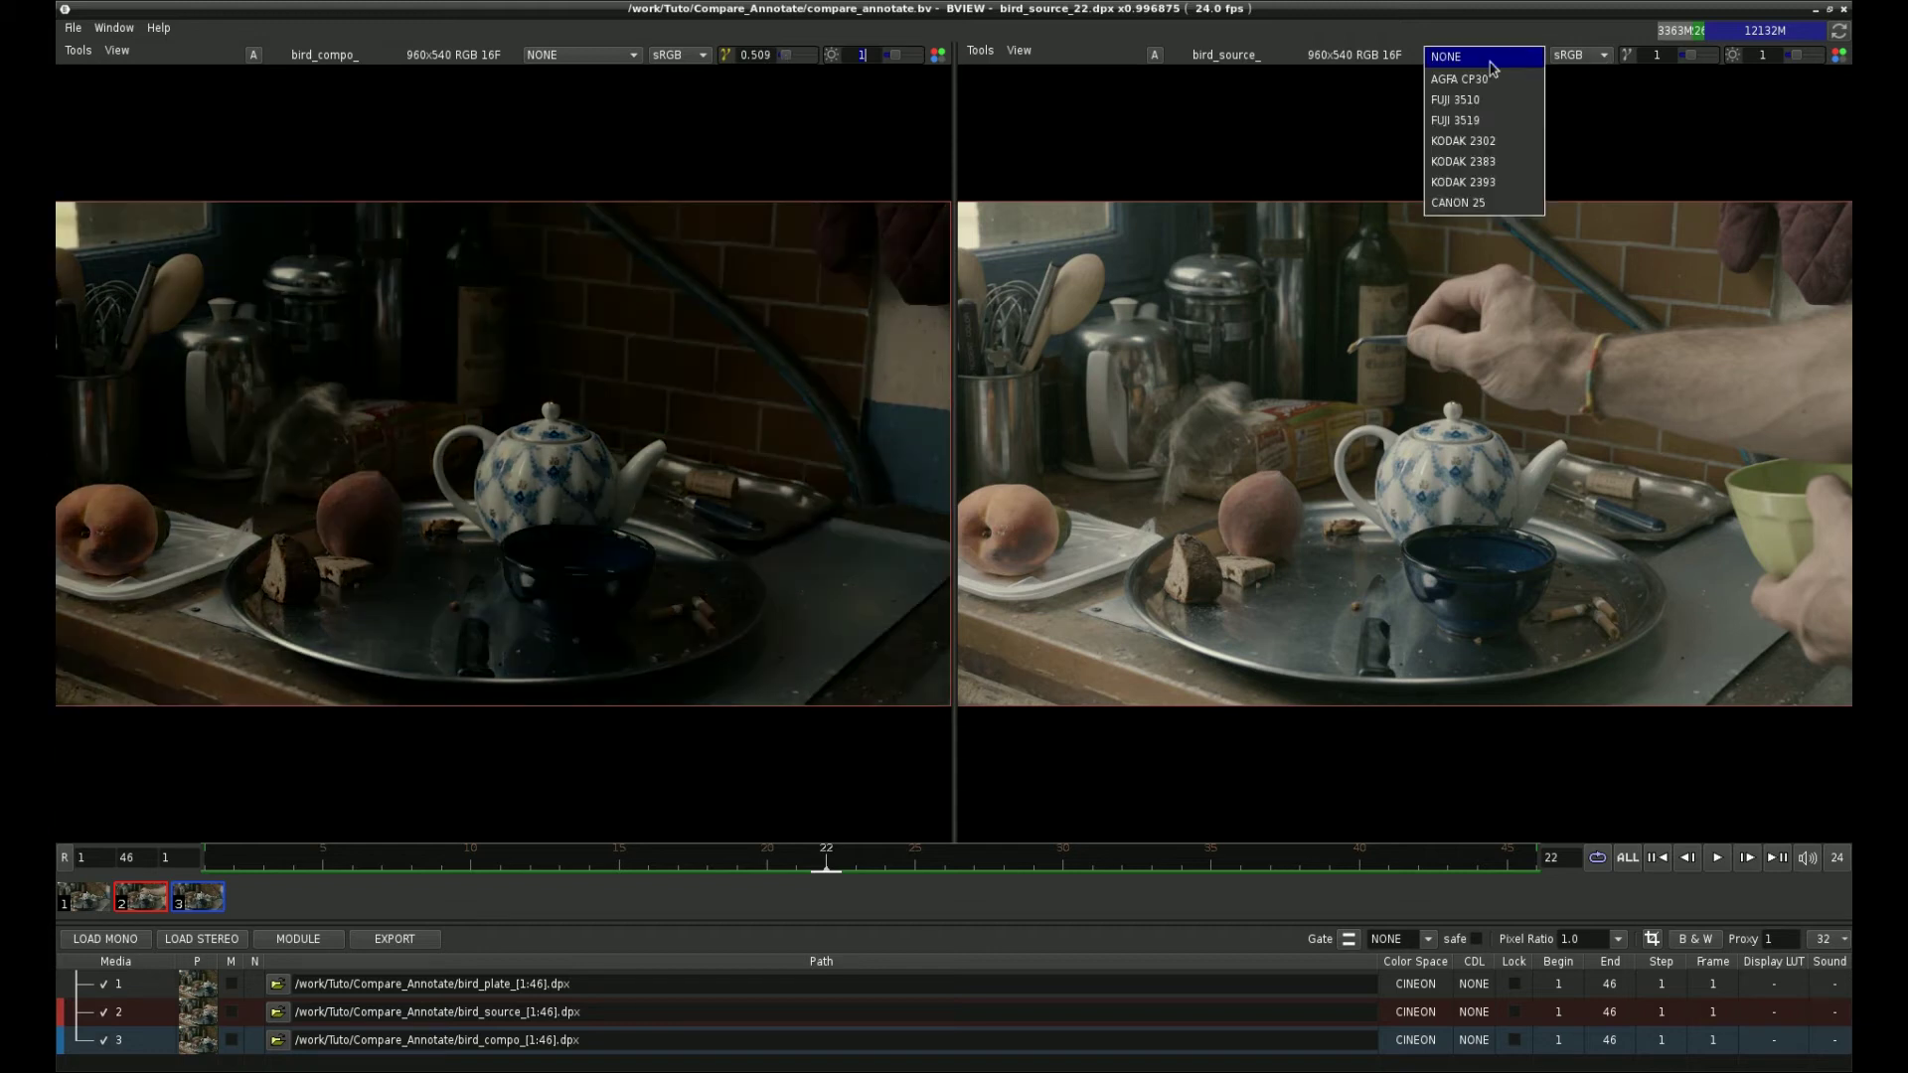
{"action": "left_click", "coordinate": [1467, 99]}
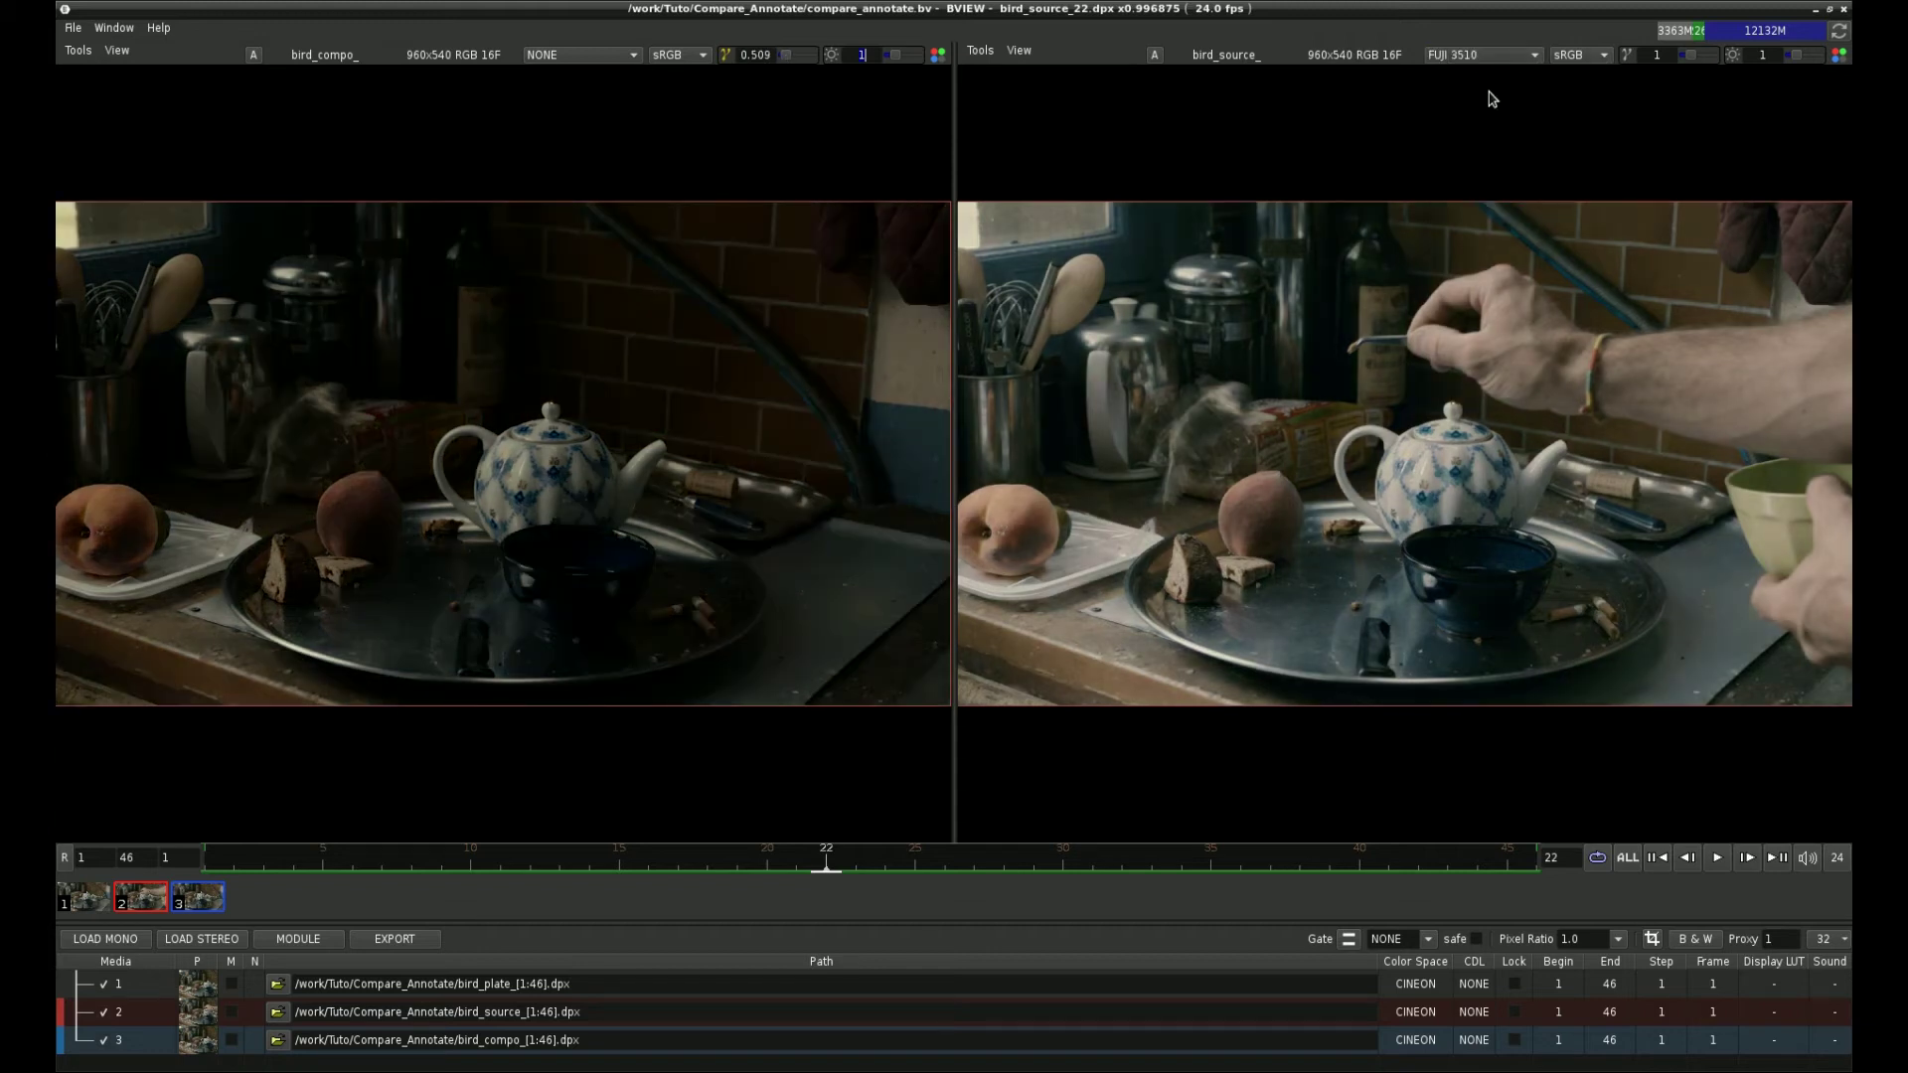
{"action": "left_click", "coordinate": [1469, 58]}
{"action": "left_click", "coordinate": [1465, 14]}
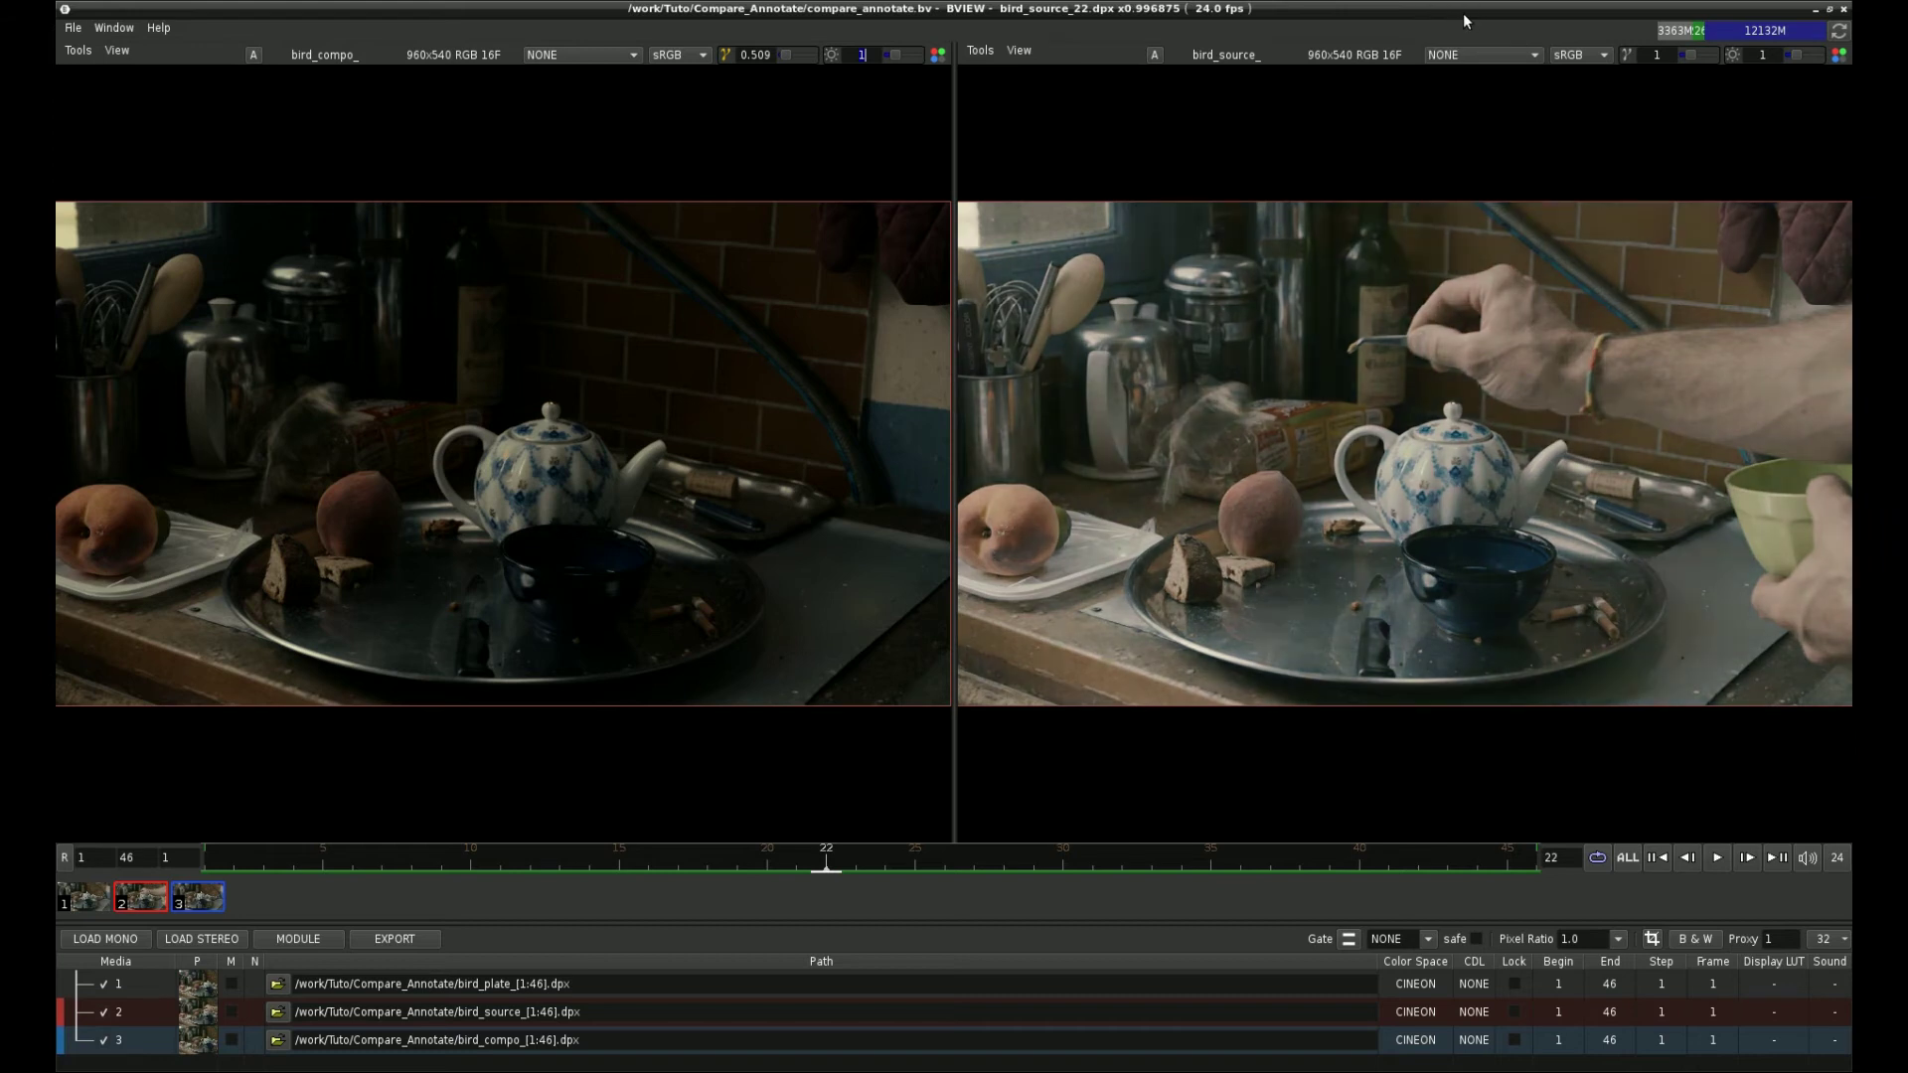
- Reset the bird_compo view's gamma to 1 and turn off the view and time locks between the two views
{"action": "left_click", "coordinate": [728, 57]}
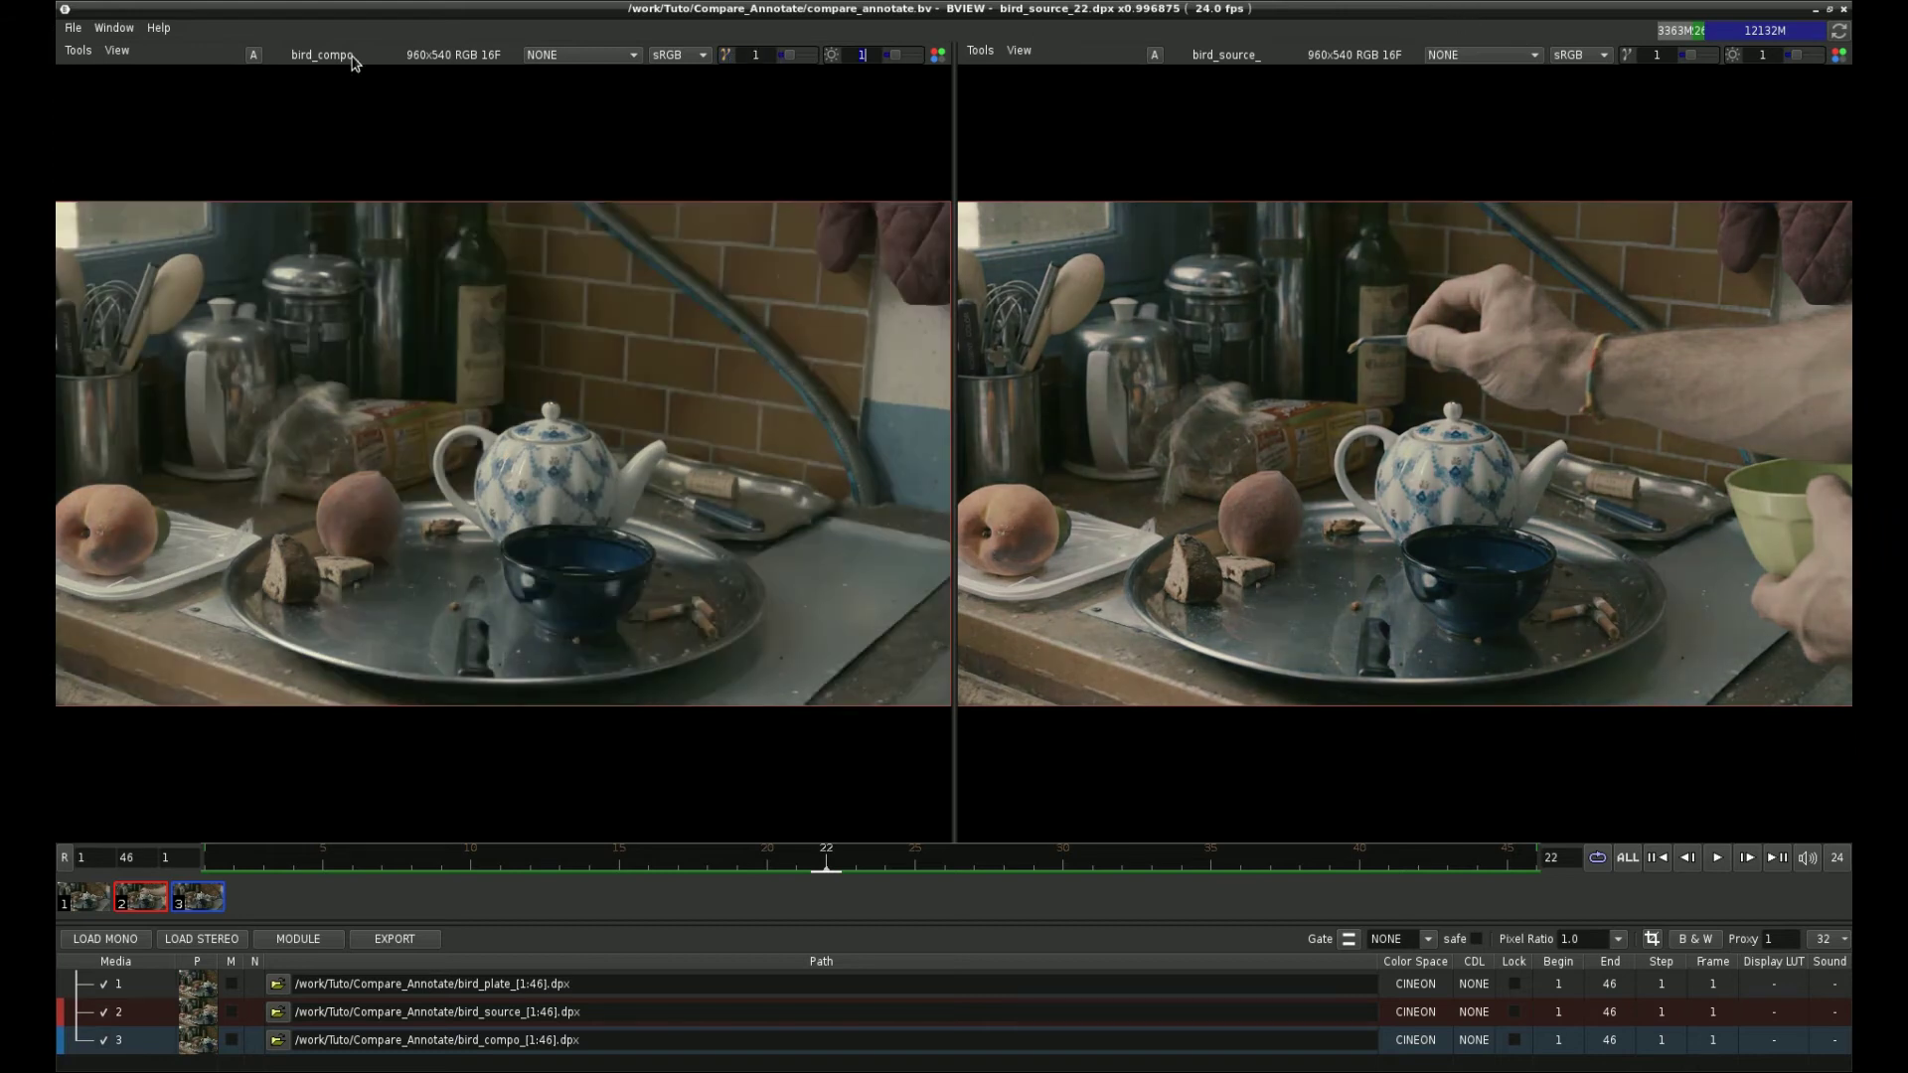
{"action": "left_click", "coordinate": [107, 29]}
{"action": "left_click", "coordinate": [169, 136]}
{"action": "left_click", "coordinate": [115, 29]}
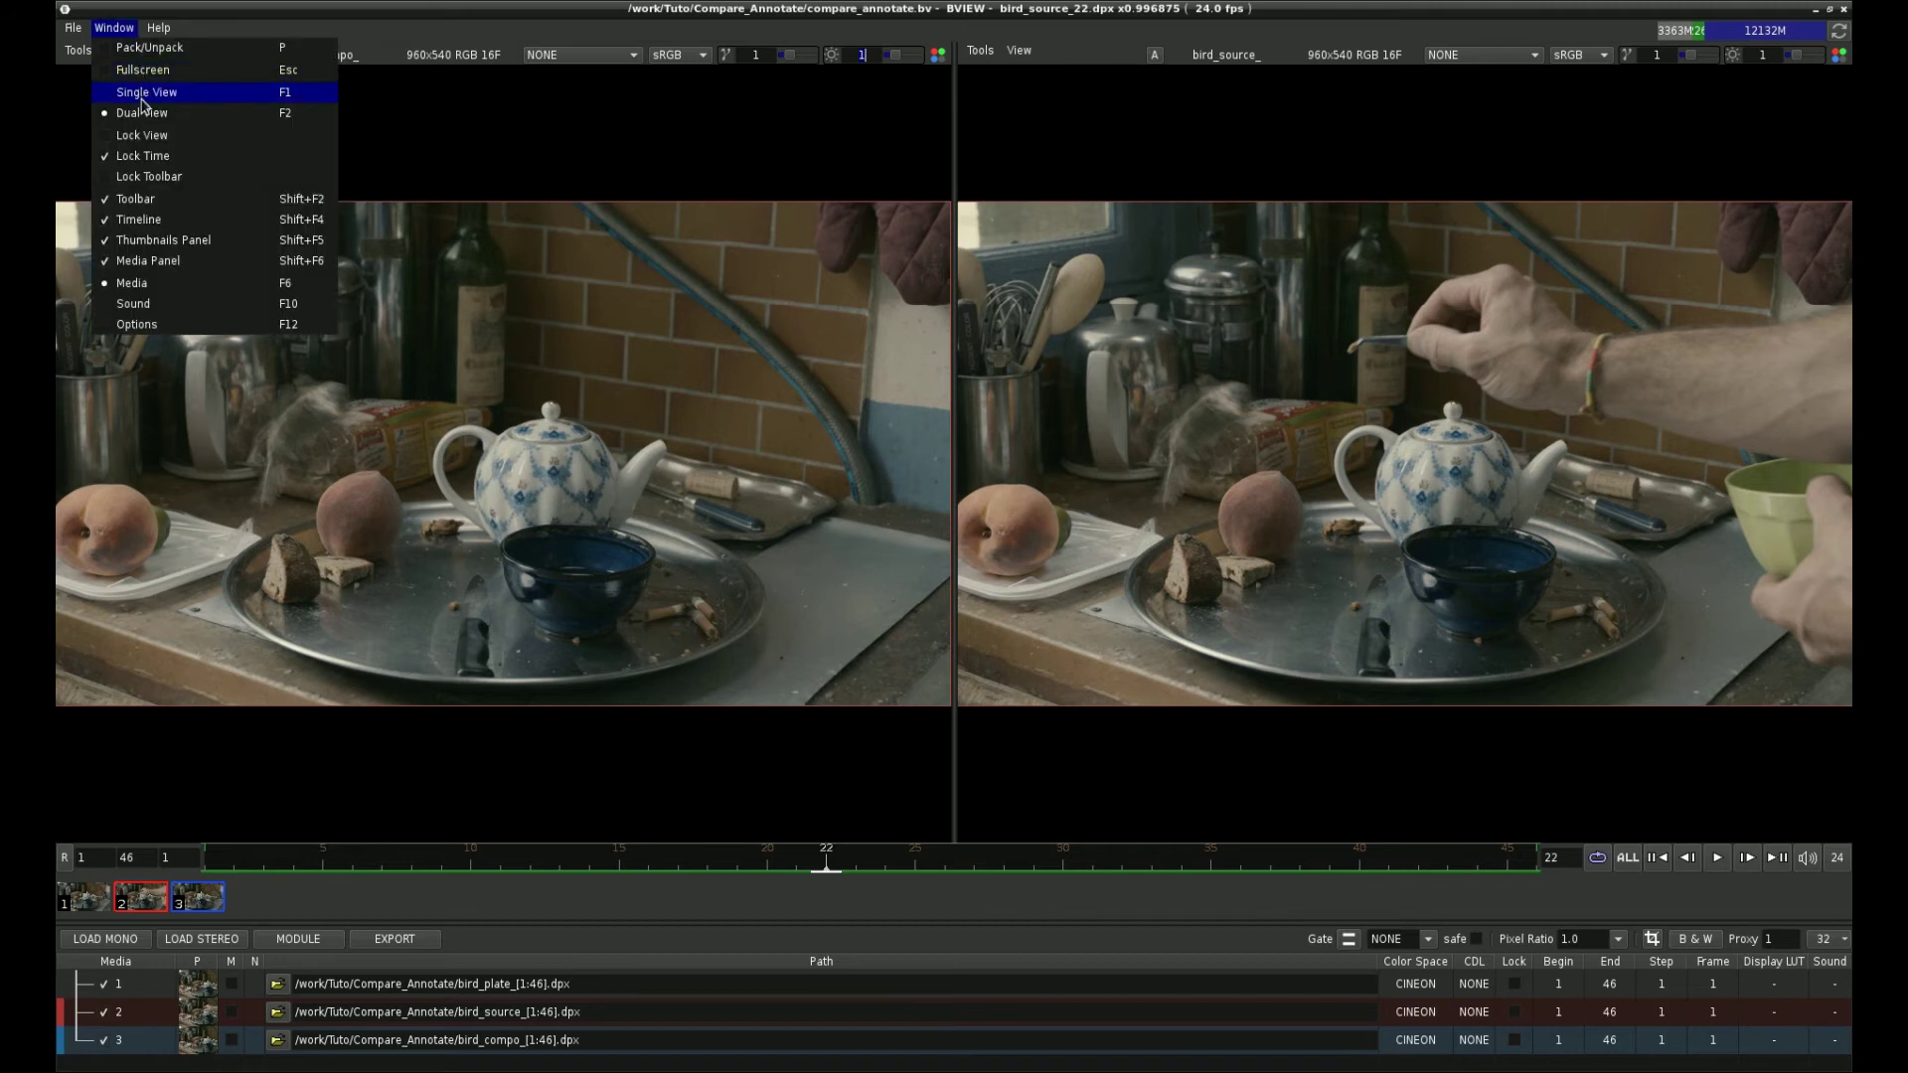
{"action": "left_click", "coordinate": [147, 159]}
- Move and play one view independently of the other, and return to a single bird_source view fitted to the window
{"action": "left_click_drag", "start_coordinate": [354, 413], "coordinate": [374, 473]}
{"action": "key", "text": "space"}
{"action": "key", "text": "space"}
{"action": "key", "text": "f"}
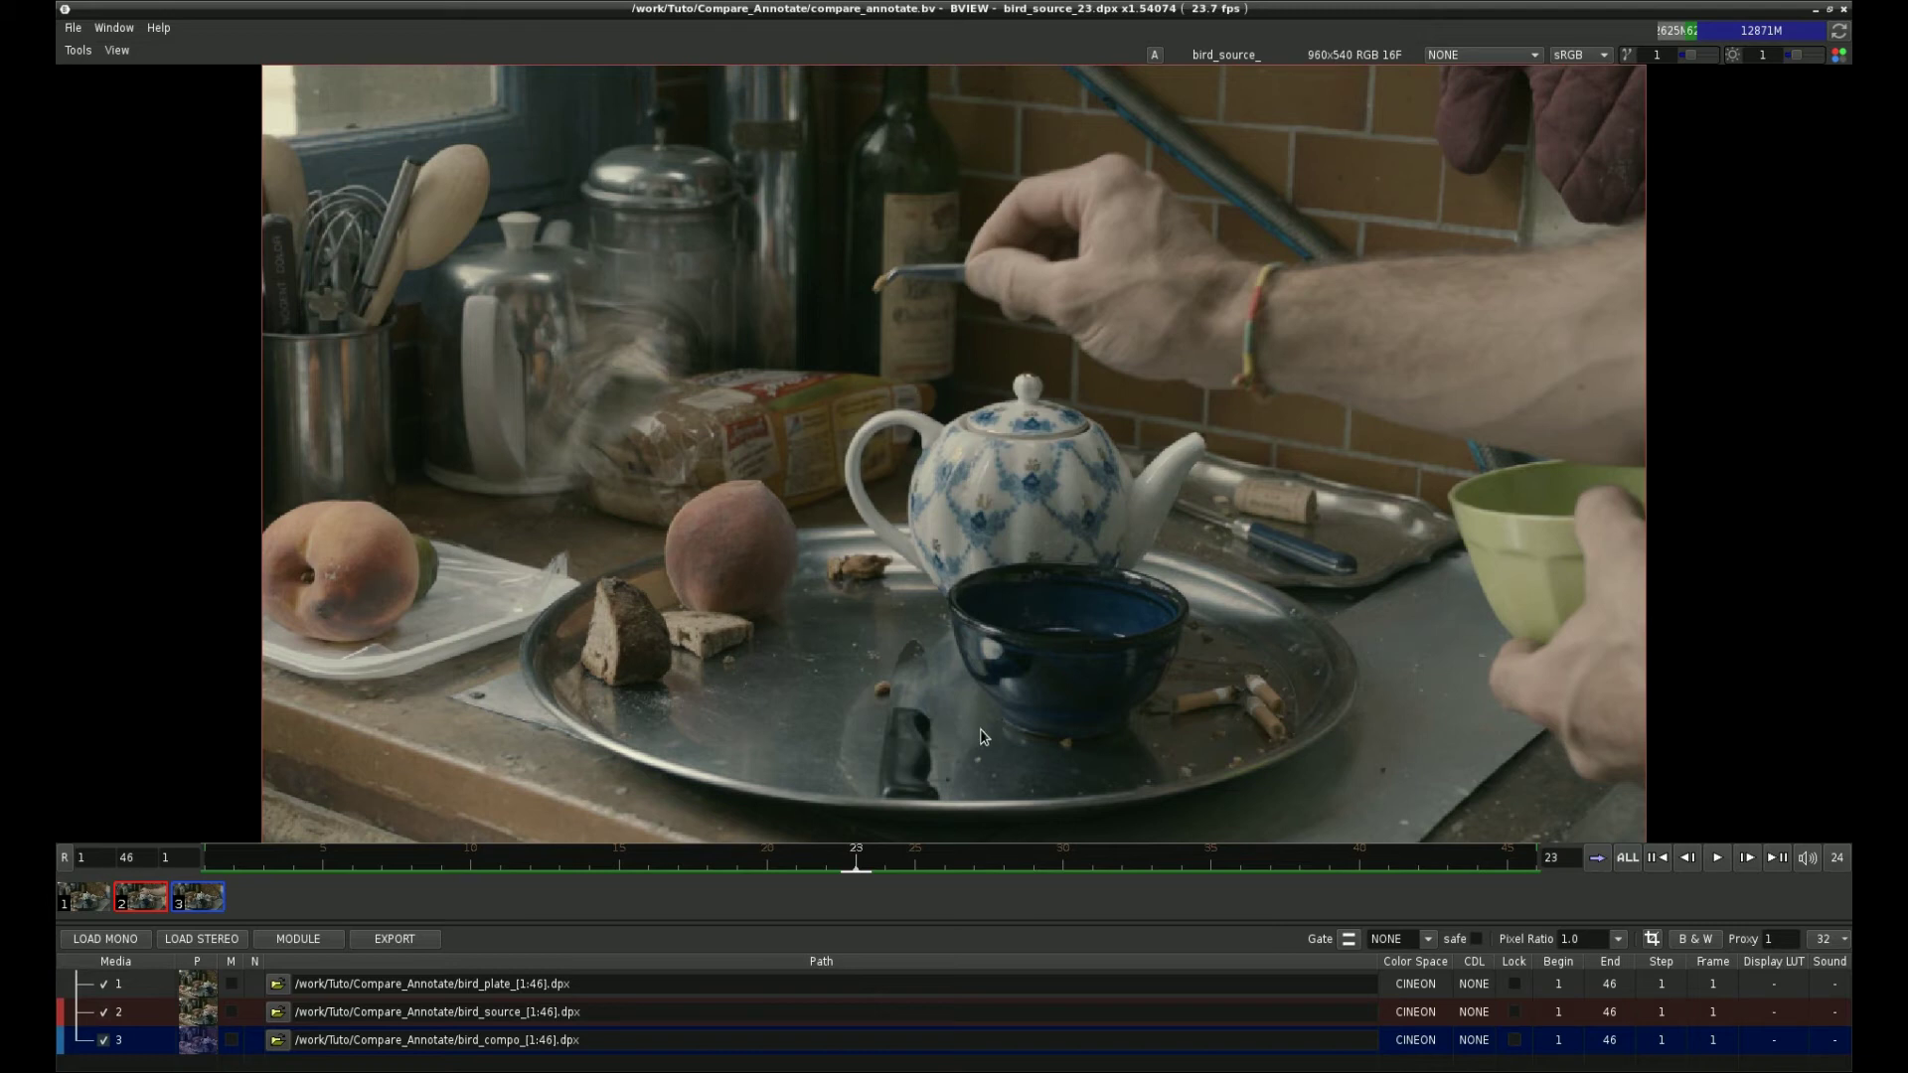
- Alternate between bird_source and bird_compo at frames 23 and 29 to compare them, ending on bird_compo at frame 29
{"action": "key", "text": "3"}
{"action": "key", "text": "2"}
{"action": "key", "text": "3"}
{"action": "key", "text": "2"}
{"action": "left_click", "coordinate": [1038, 844]}
{"action": "key", "text": "3"}
{"action": "key", "text": "2"}
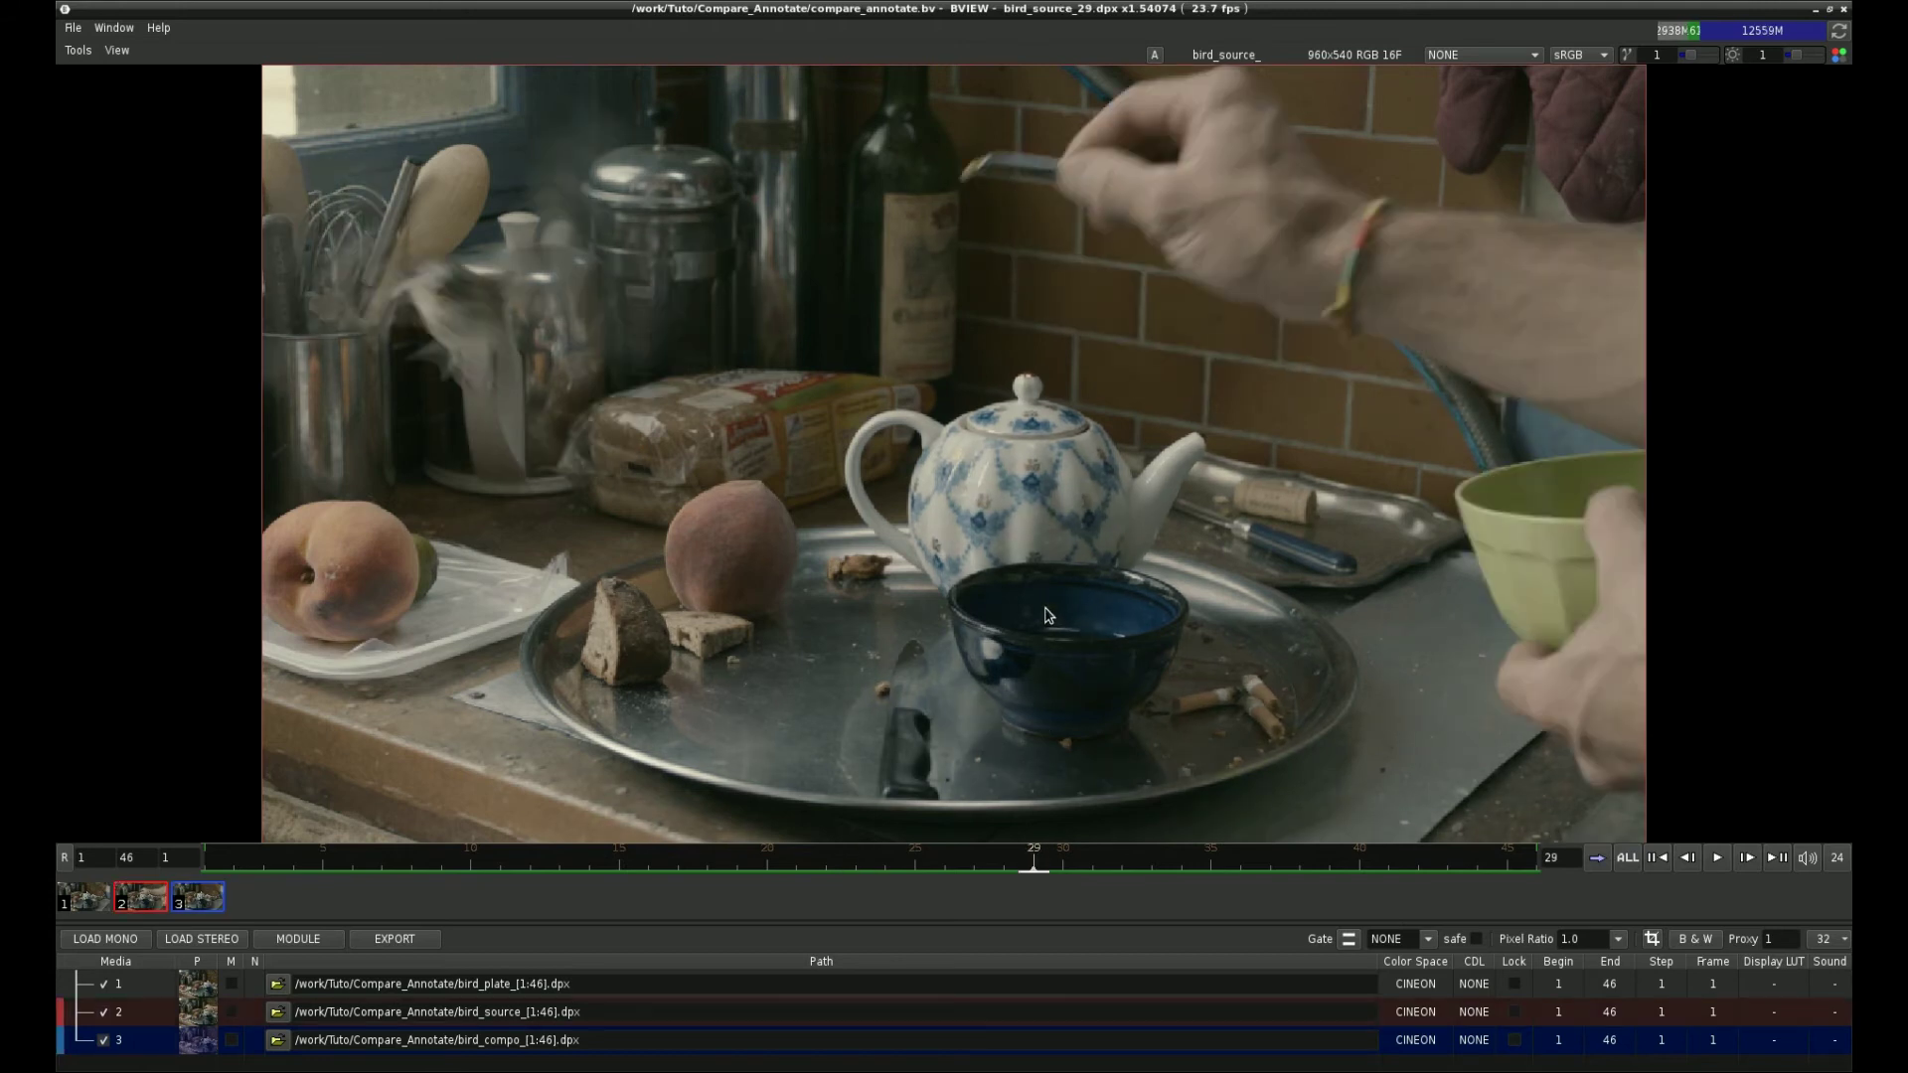
{"action": "key", "text": "3"}
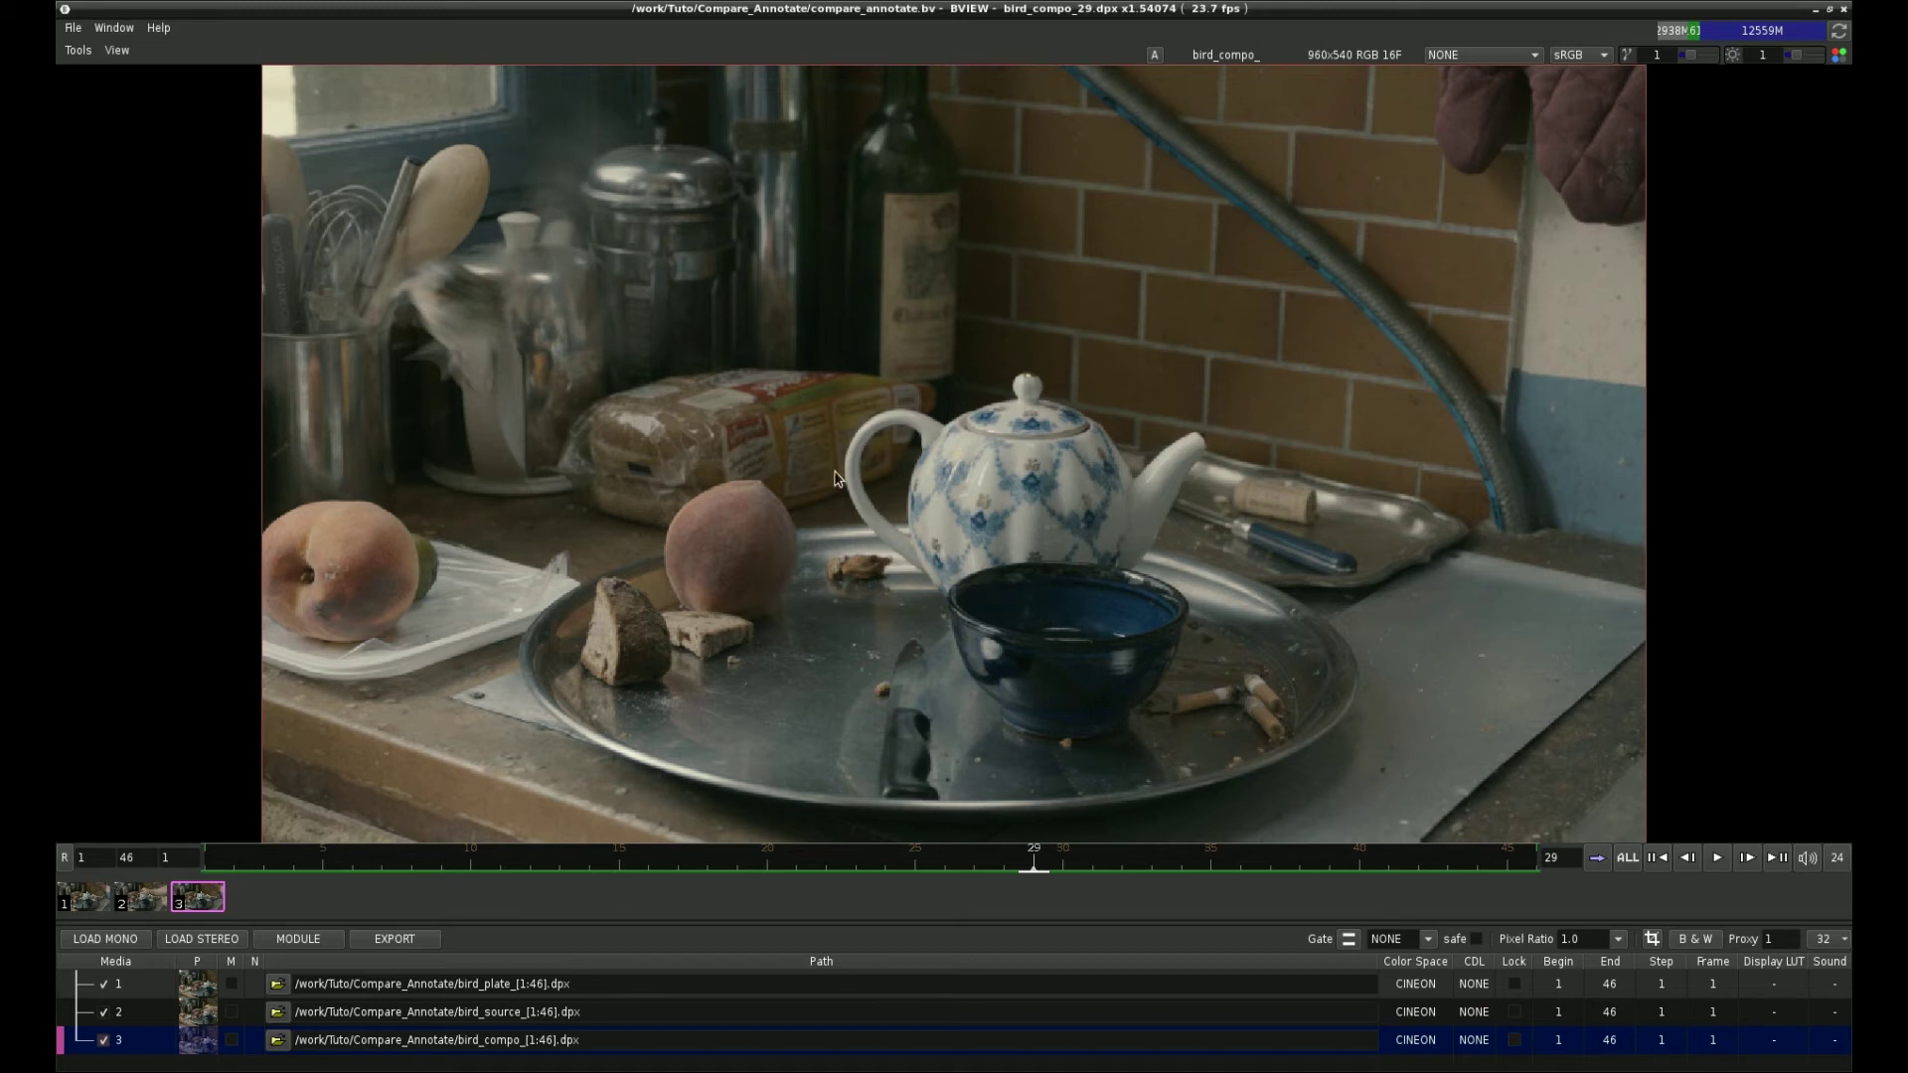
- Enable the annotations tool and draw a red open loop around the cigarette butts on frame 29 of bird_compo
{"action": "left_click", "coordinate": [80, 50]}
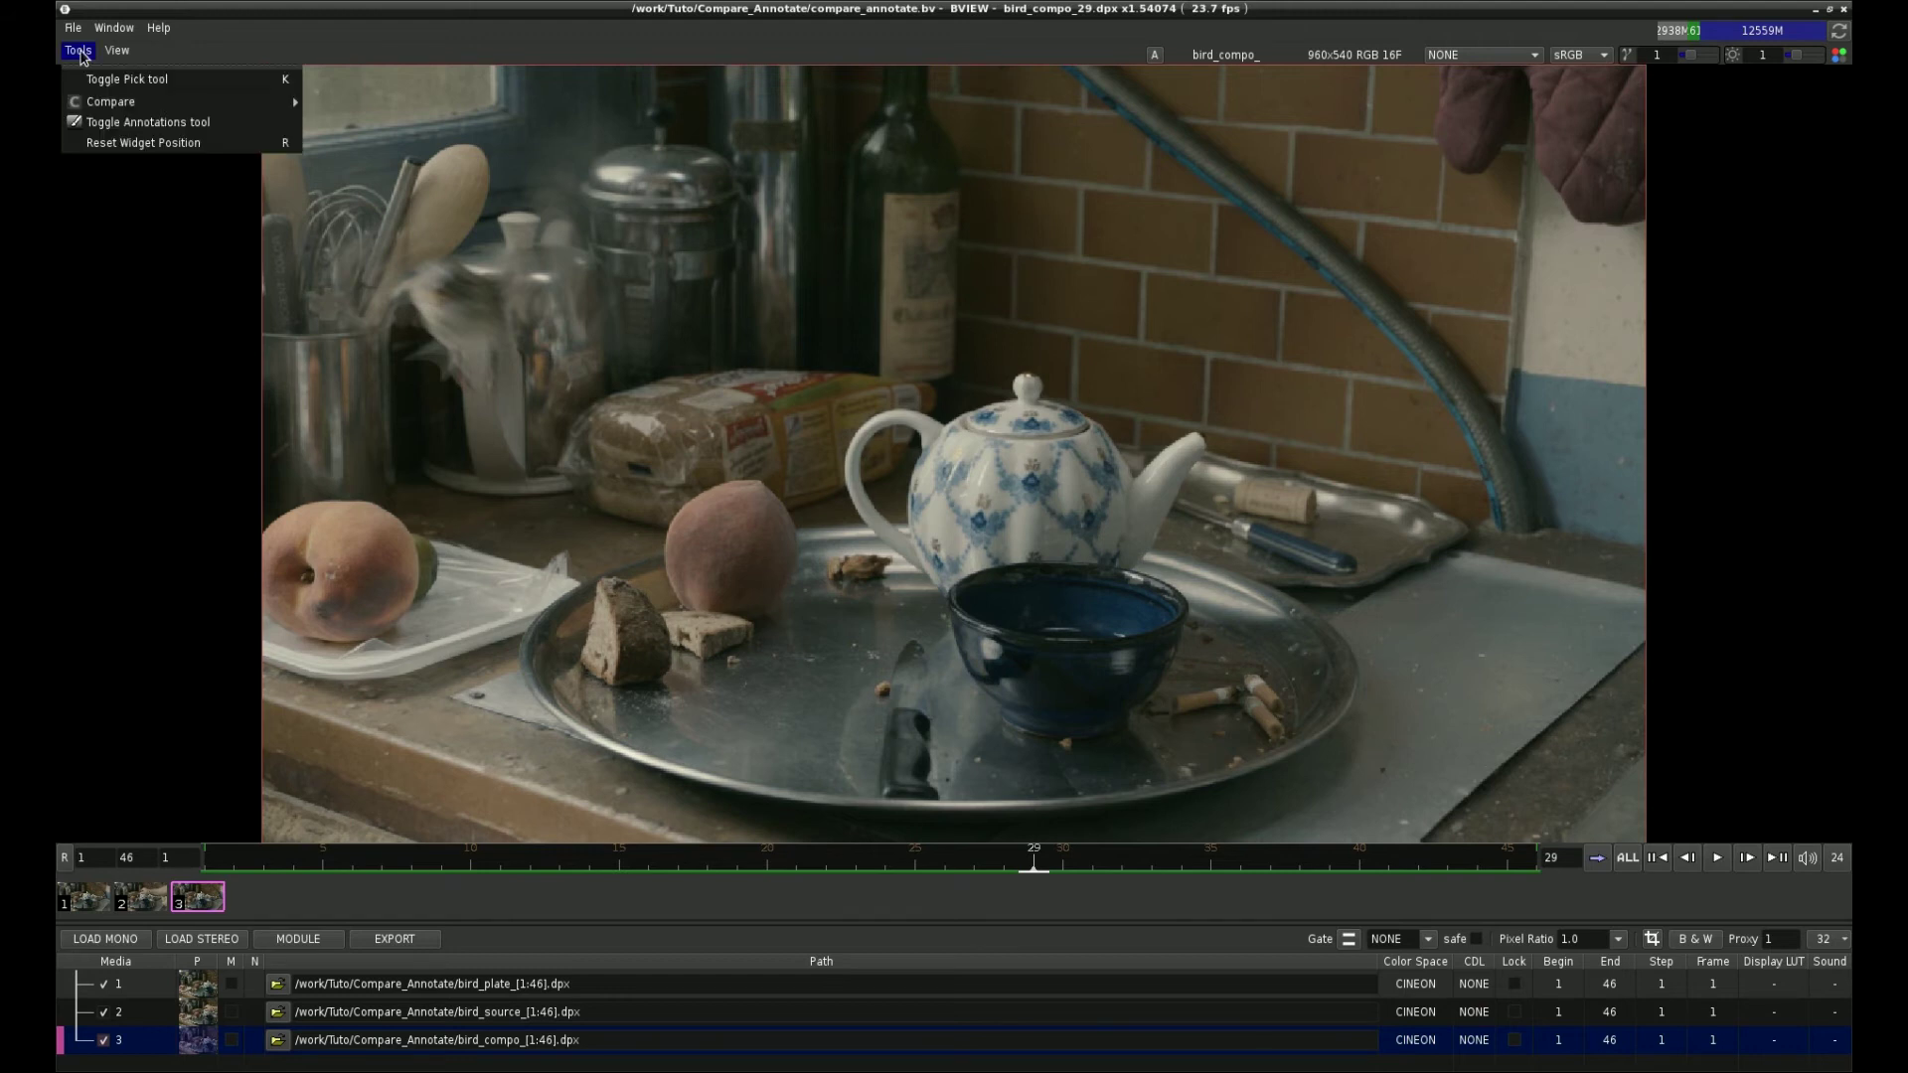
{"action": "left_click", "coordinate": [111, 121]}
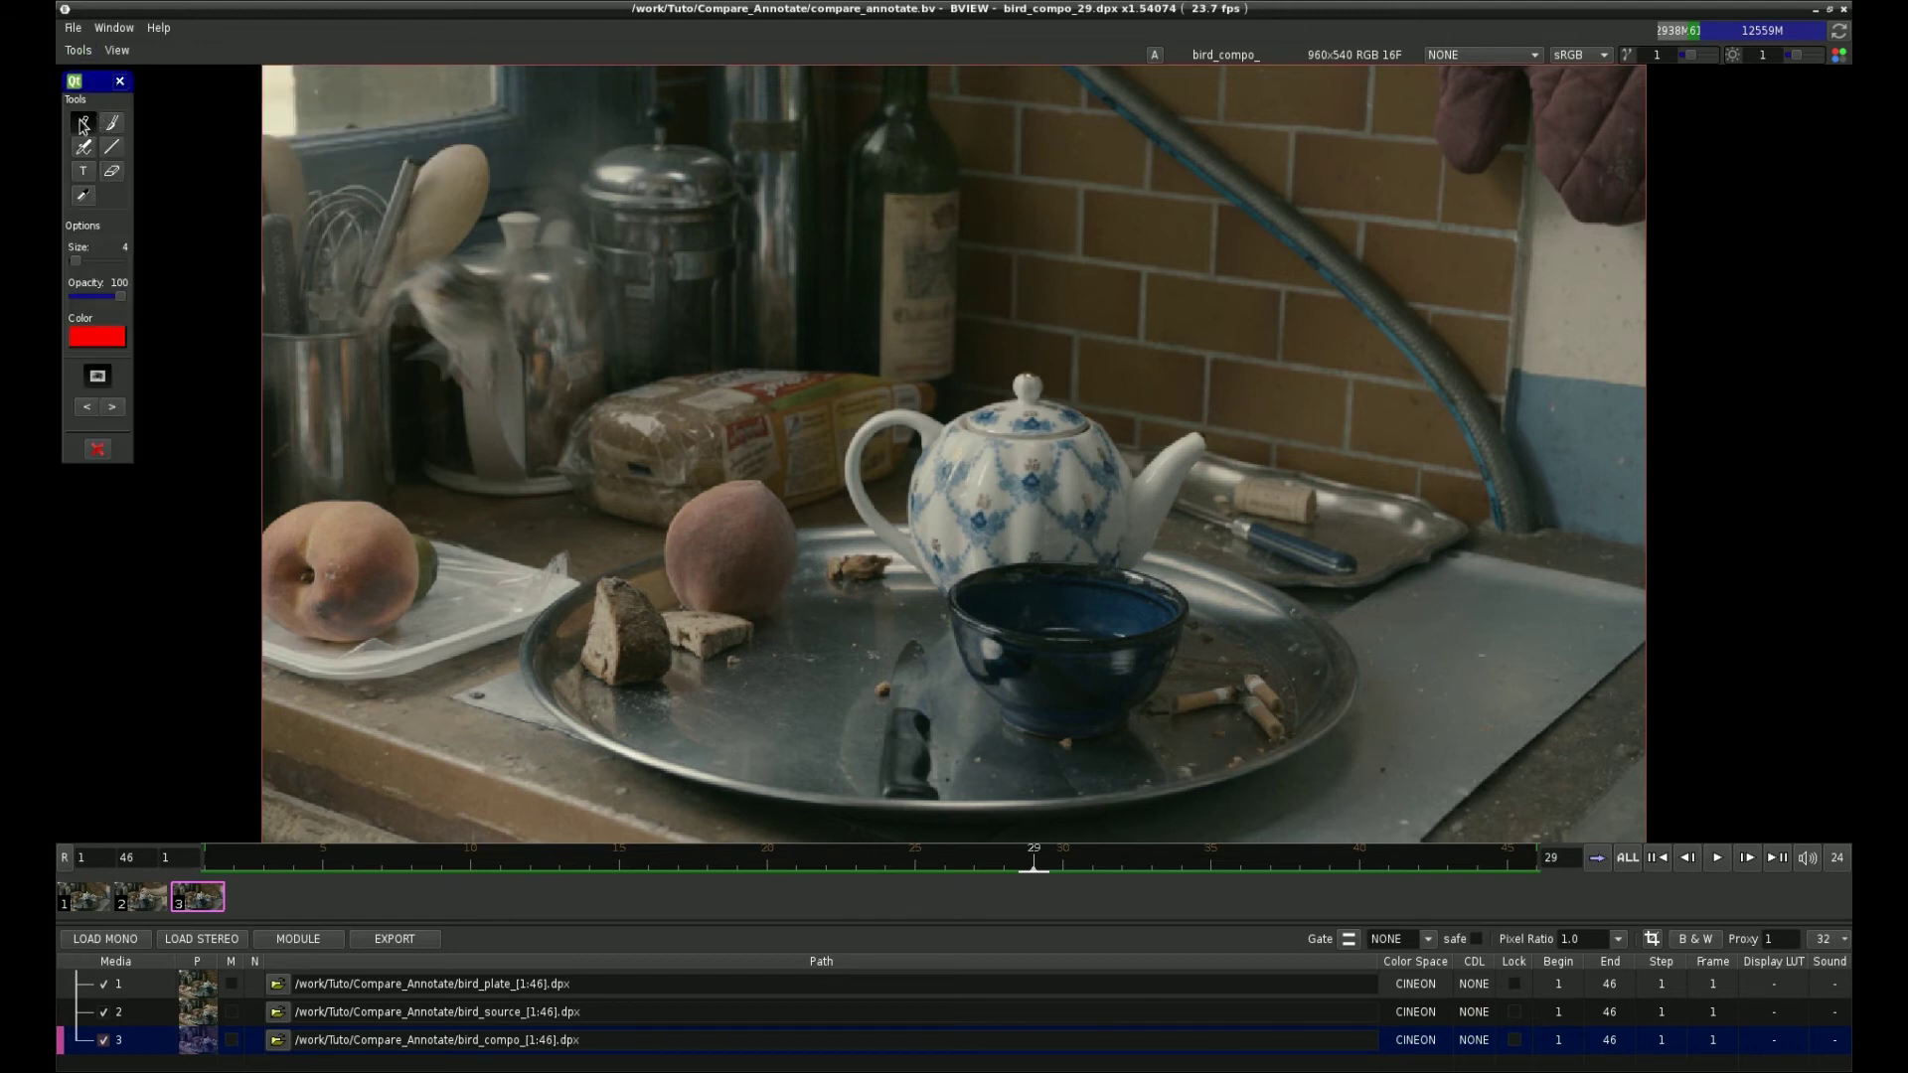
{"action": "mouse_move", "coordinate": [1276, 647]}
{"action": "left_mouse_down"}
{"action": "mouse_move", "coordinate": [1137, 659]}
{"action": "mouse_move", "coordinate": [1120, 704]}
{"action": "mouse_move", "coordinate": [1261, 730]}
{"action": "left_mouse_up"}
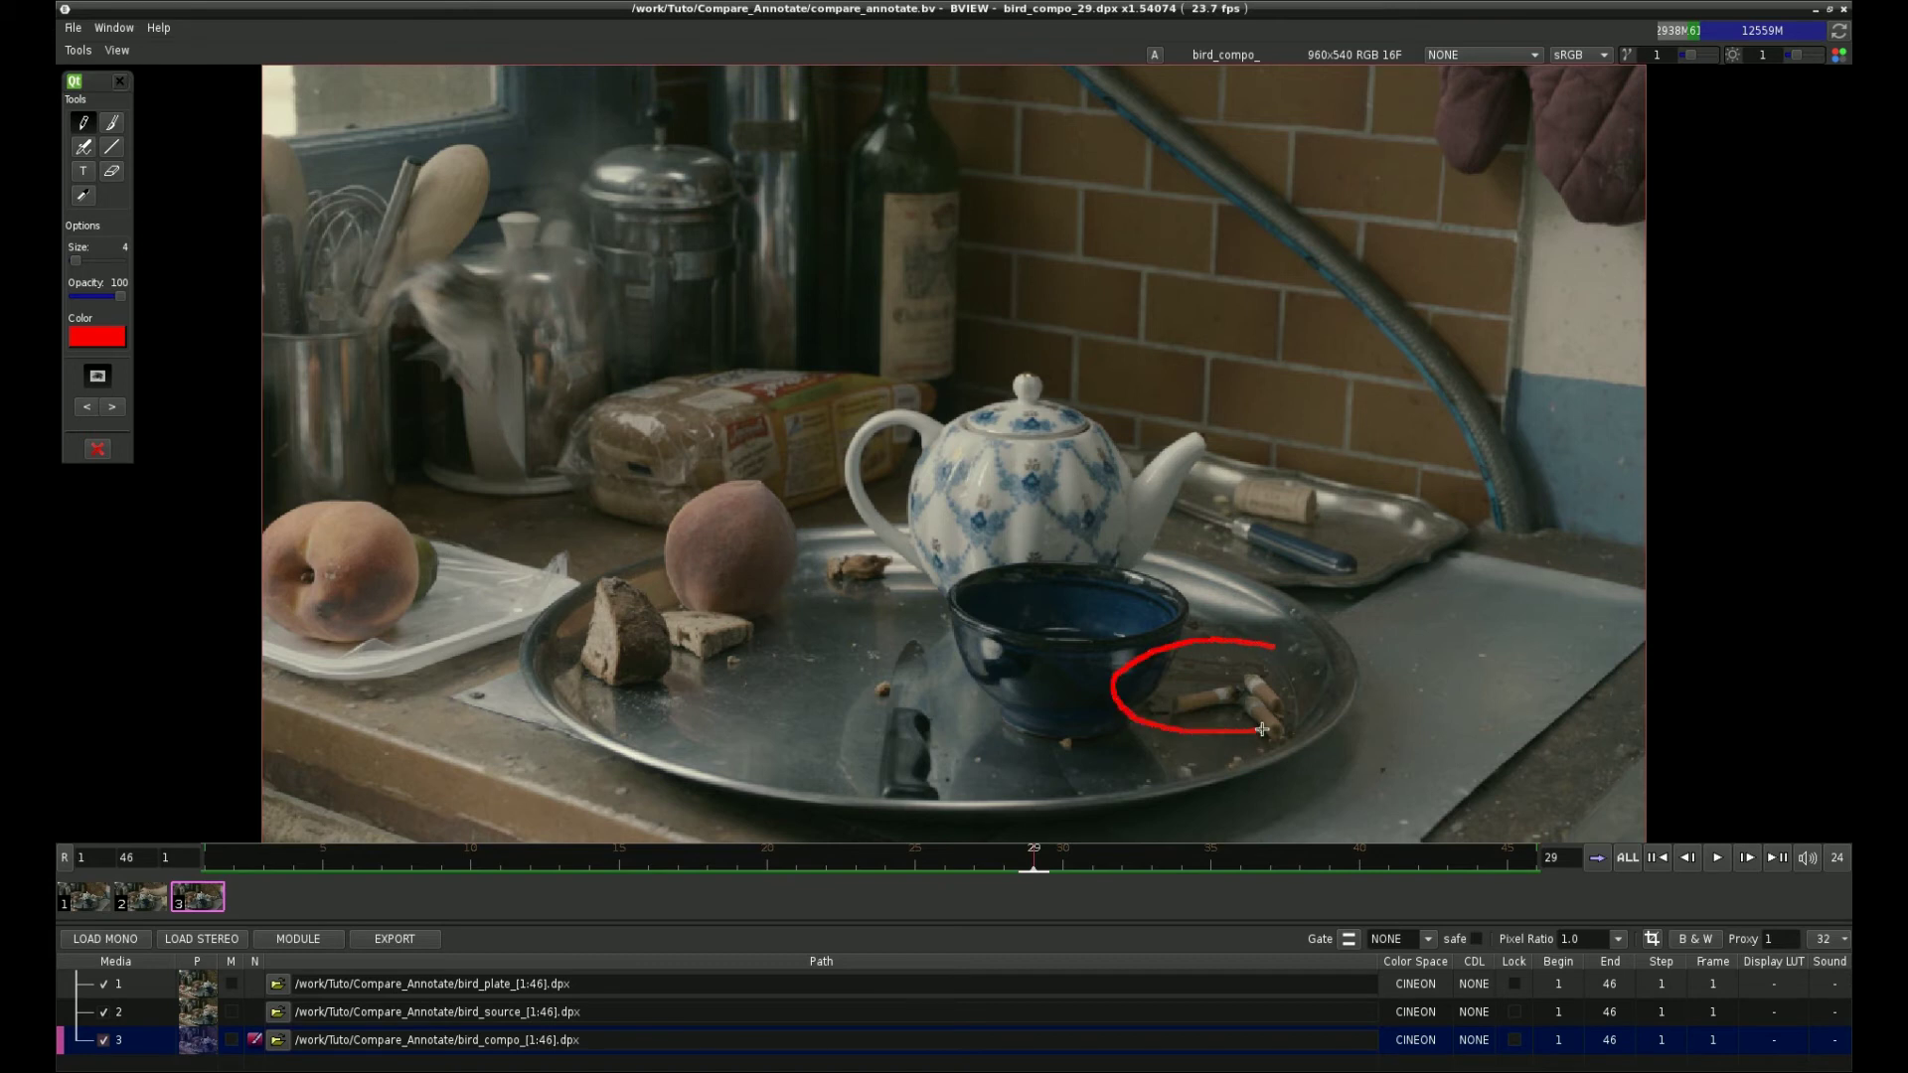
- On frame 26 of bird_compo, draw red open loops on the bread package's brand and on the blue bowl
{"action": "left_click", "coordinate": [941, 864]}
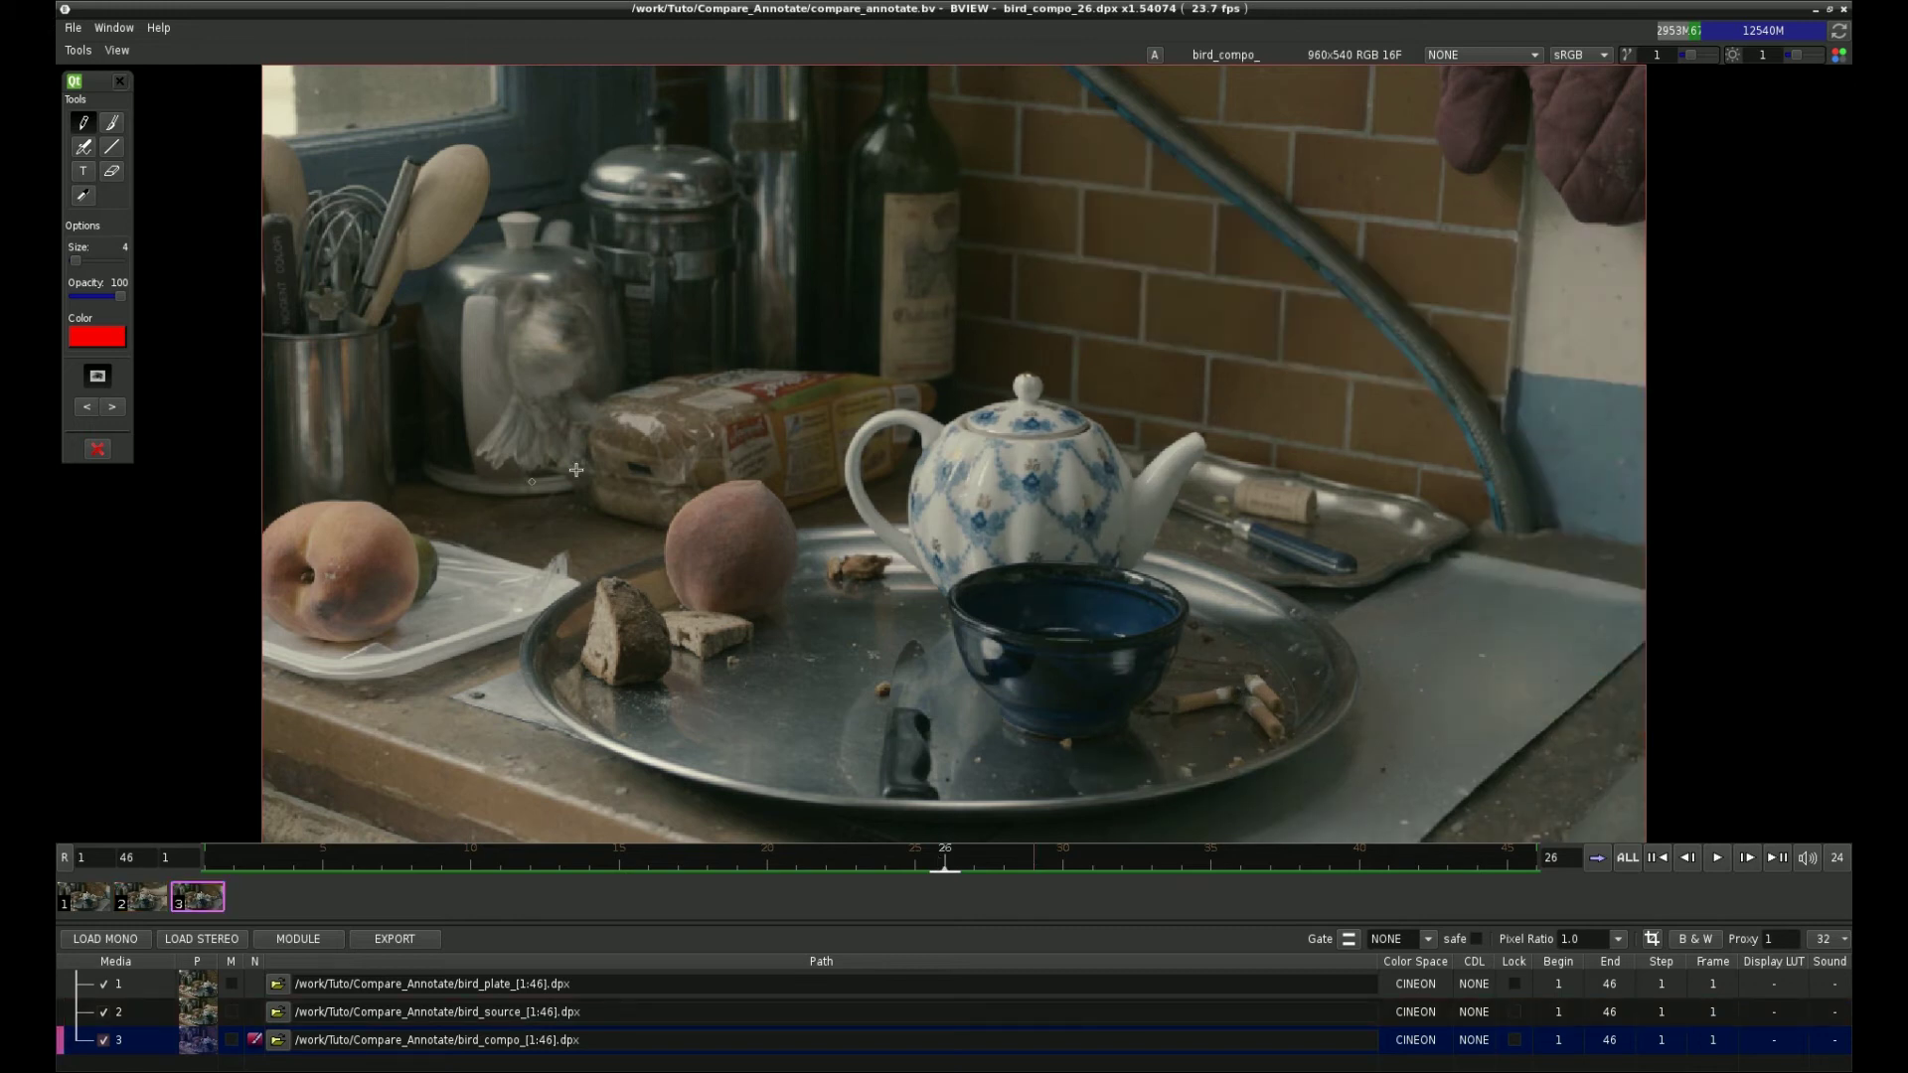
{"action": "mouse_move", "coordinate": [795, 397]}
{"action": "left_mouse_down"}
{"action": "mouse_move", "coordinate": [693, 419]}
{"action": "mouse_move", "coordinate": [705, 451]}
{"action": "mouse_move", "coordinate": [790, 460]}
{"action": "left_mouse_up"}
{"action": "key", "text": "2"}
{"action": "key", "text": "3"}
{"action": "mouse_move", "coordinate": [1165, 622]}
{"action": "left_mouse_down"}
{"action": "mouse_move", "coordinate": [1105, 609]}
{"action": "mouse_move", "coordinate": [1052, 631]}
{"action": "mouse_move", "coordinate": [1053, 682]}
{"action": "mouse_move", "coordinate": [1147, 706]}
{"action": "left_mouse_up"}
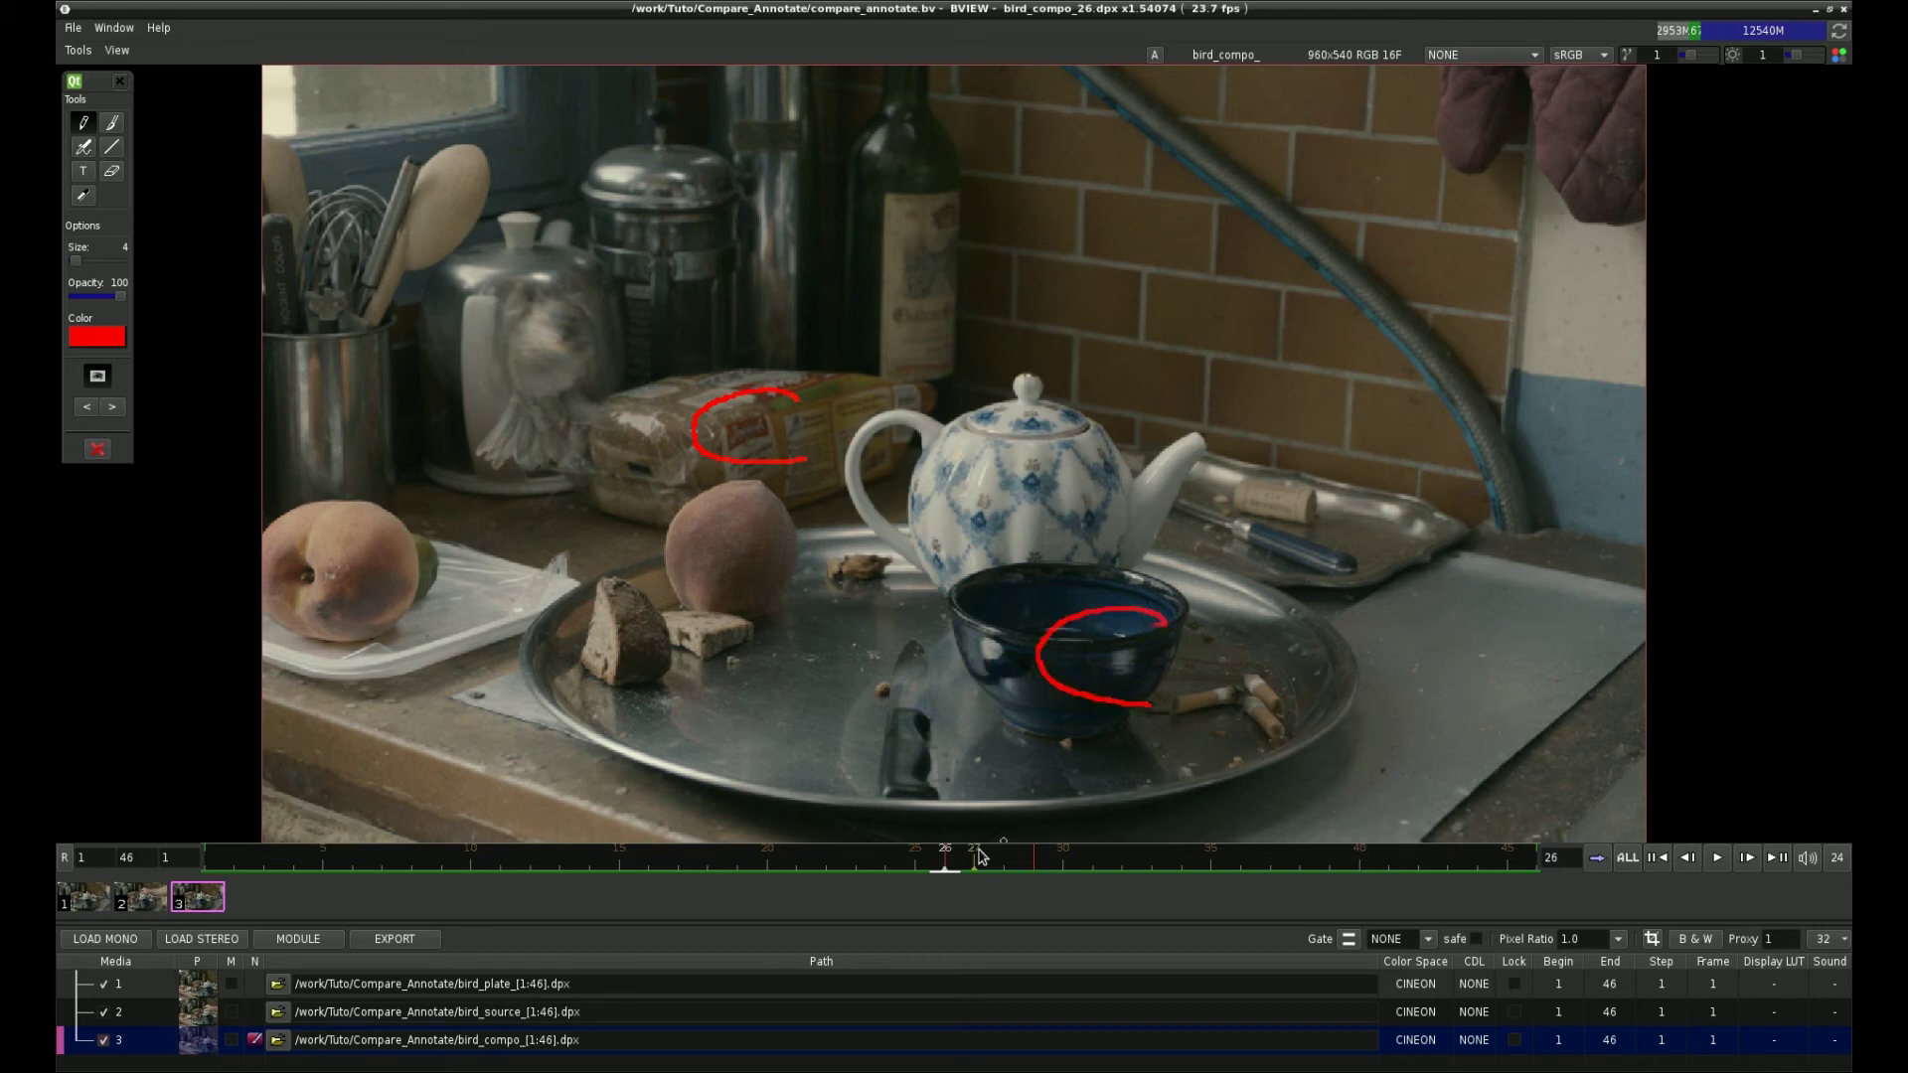
- Open the annotation colour picker and cancel it, and toggle the annotation display off and back on
{"action": "left_click", "coordinate": [100, 335]}
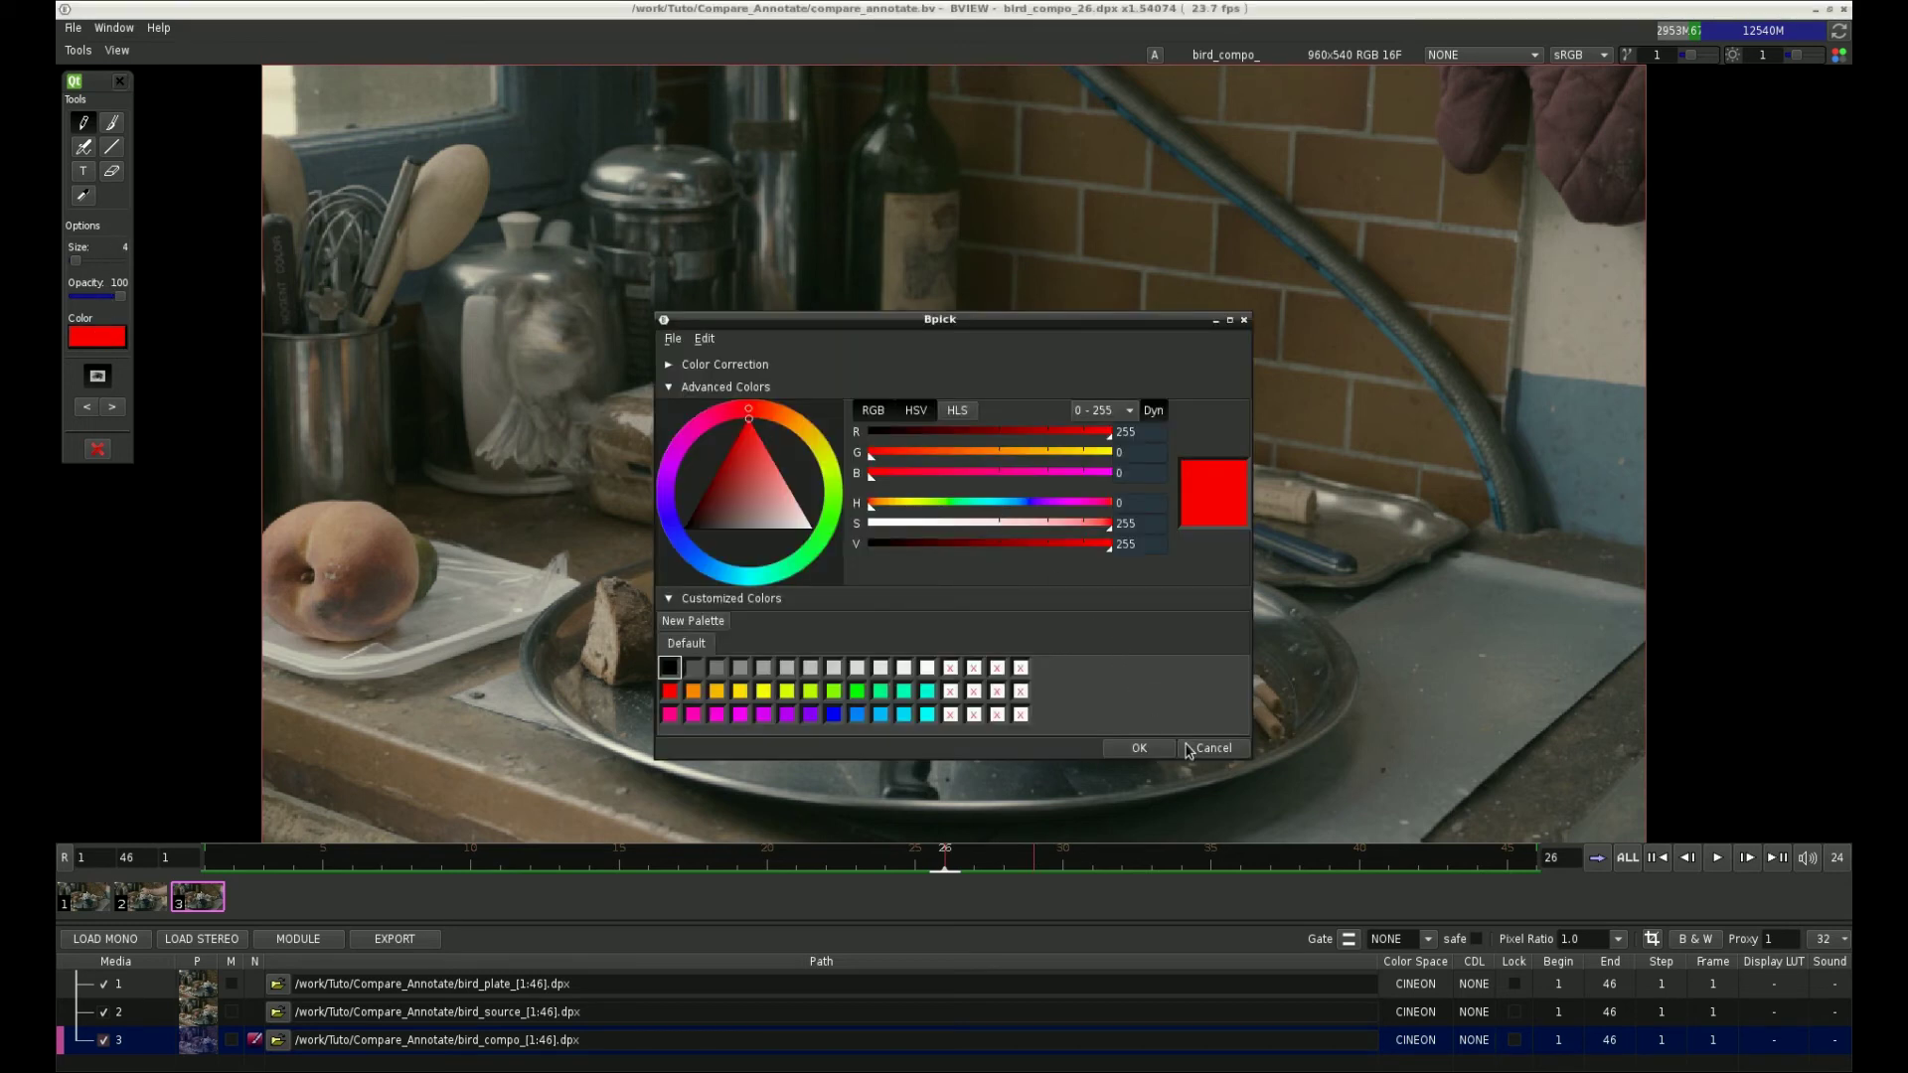
{"action": "left_click", "coordinate": [1189, 749]}
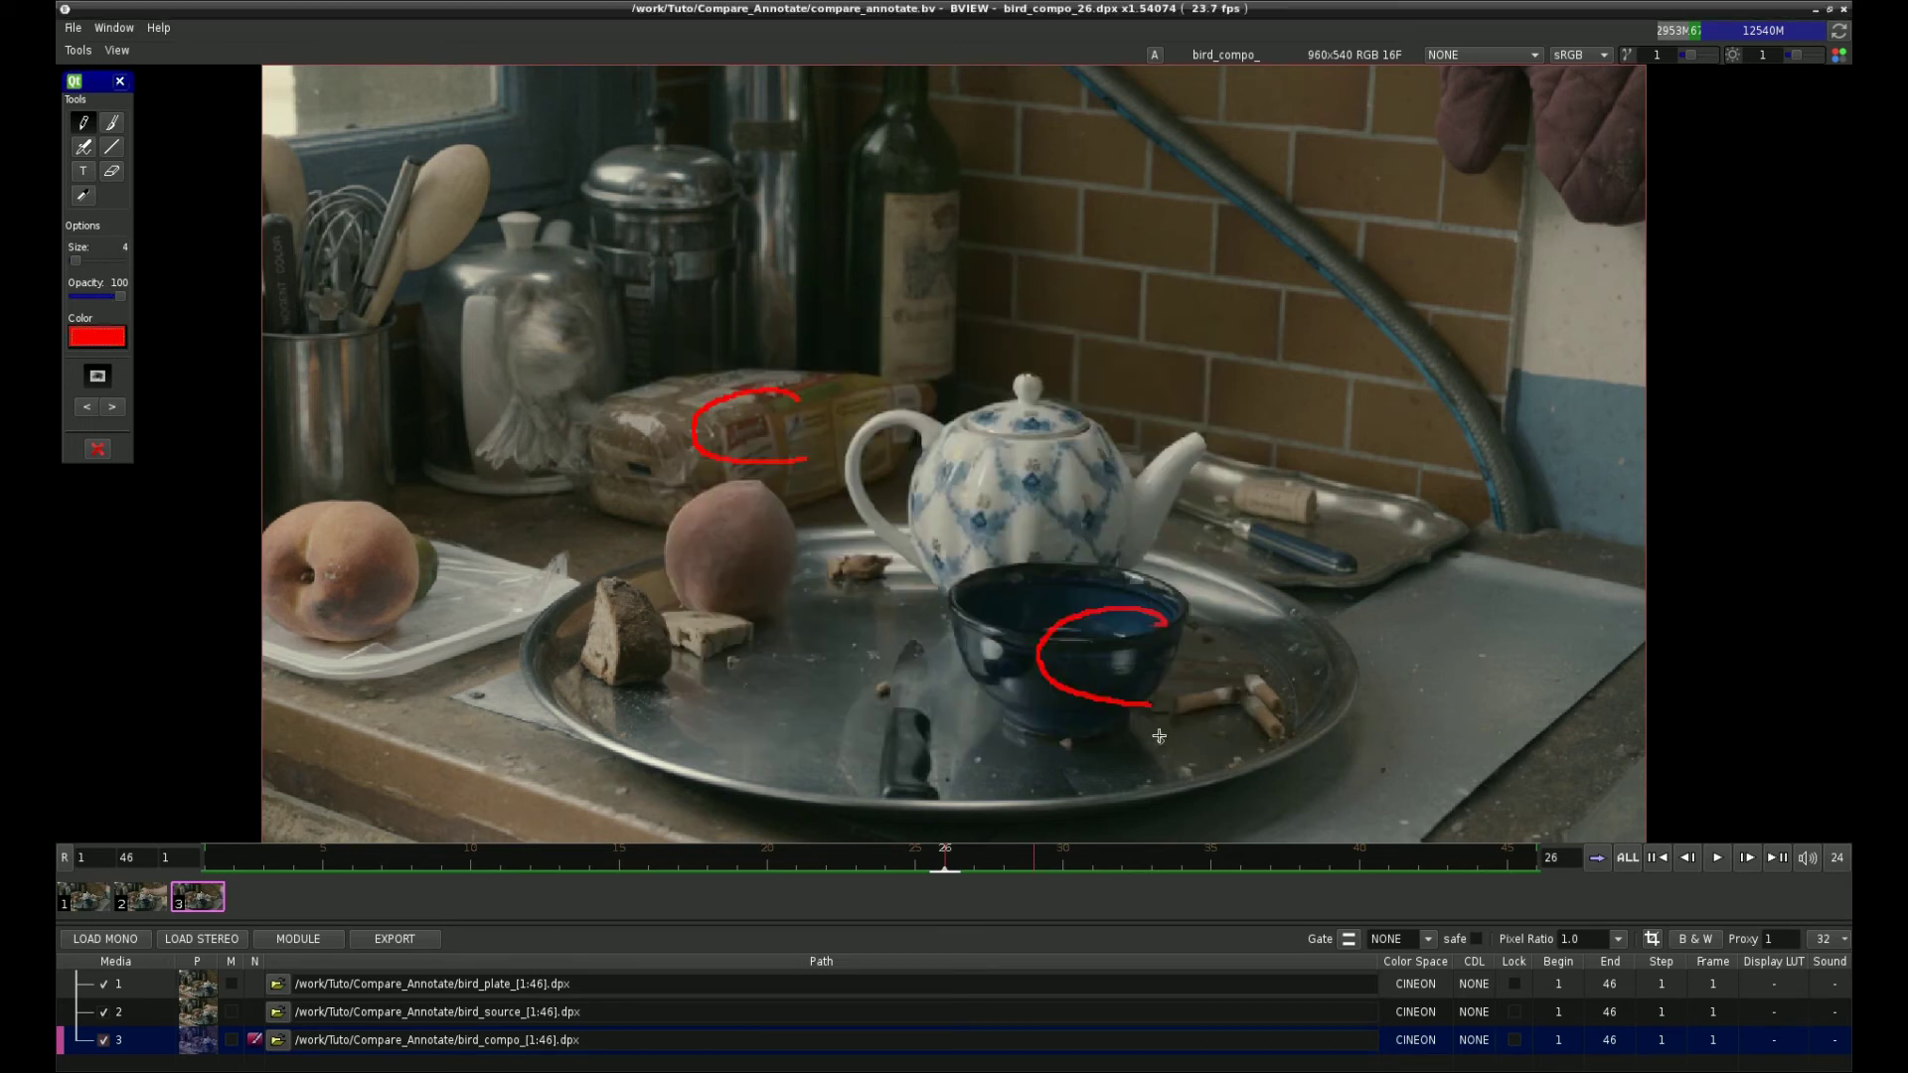
{"action": "left_click", "coordinate": [96, 383]}
{"action": "left_click", "coordinate": [96, 384]}
- Step between the annotated frames, ending on frame 29, and open the clearing of unsaved notes without carrying it out
{"action": "left_click", "coordinate": [121, 408]}
{"action": "left_click", "coordinate": [88, 407]}
{"action": "left_click", "coordinate": [115, 408]}
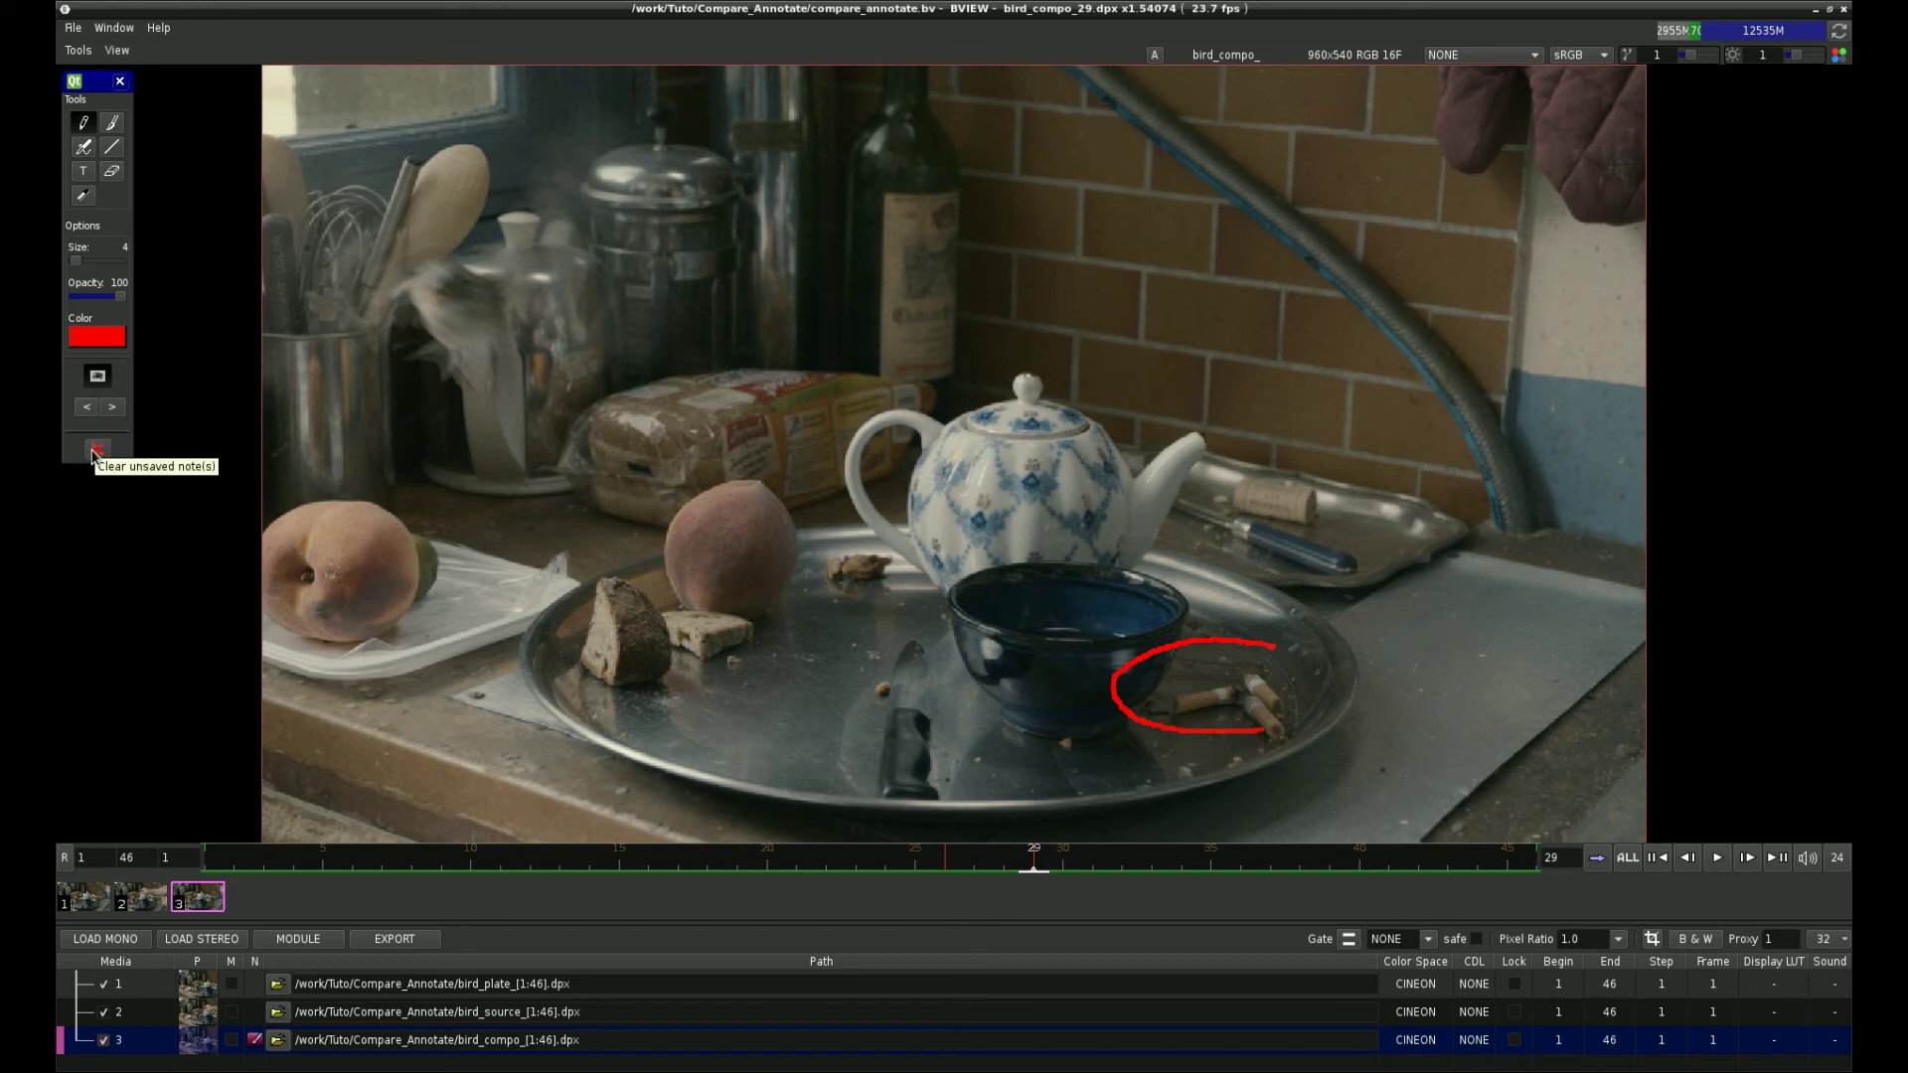
{"action": "left_click", "coordinate": [96, 450]}
{"action": "left_click", "coordinate": [1027, 553]}
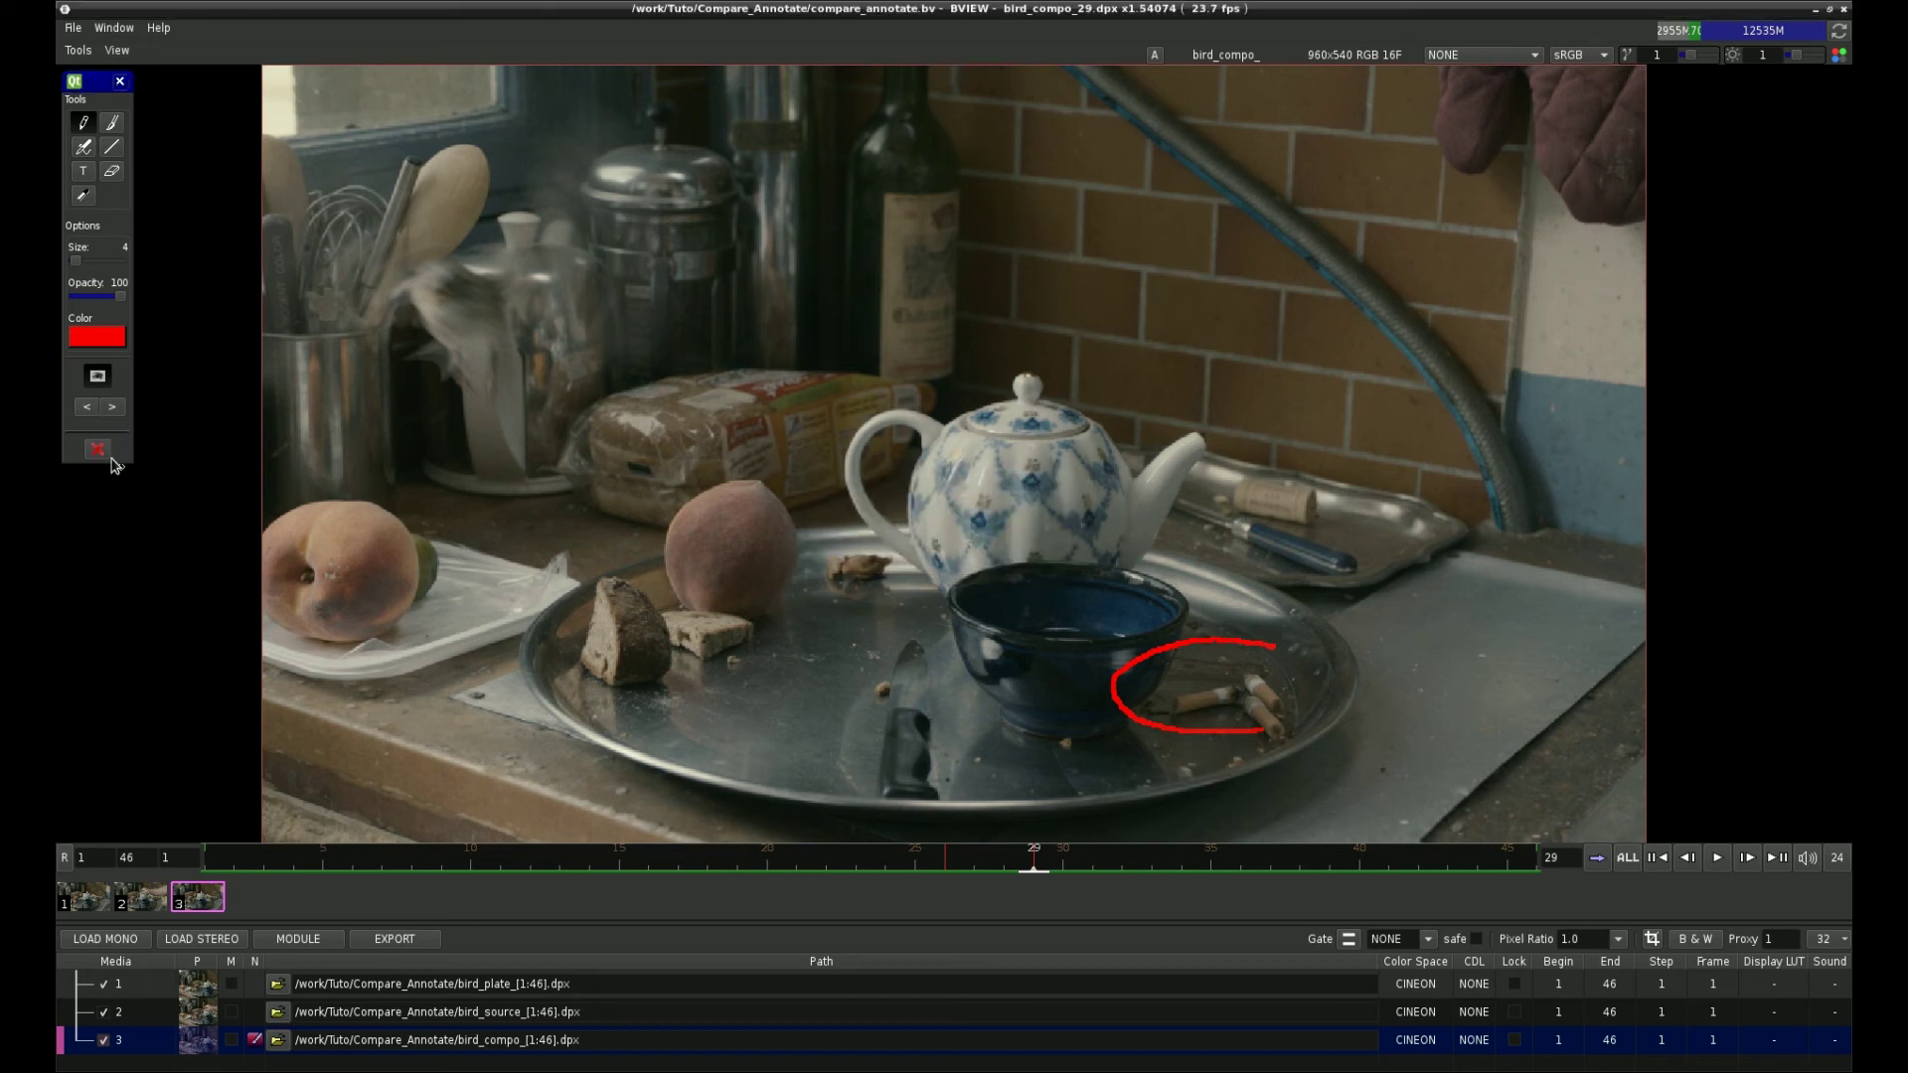
- Start a text annotation on annotated frame 26 above the bread package, using size 16, green colour and no background fill
{"action": "left_click", "coordinate": [86, 409]}
{"action": "left_click", "coordinate": [83, 171]}
{"action": "left_click", "coordinate": [694, 377]}
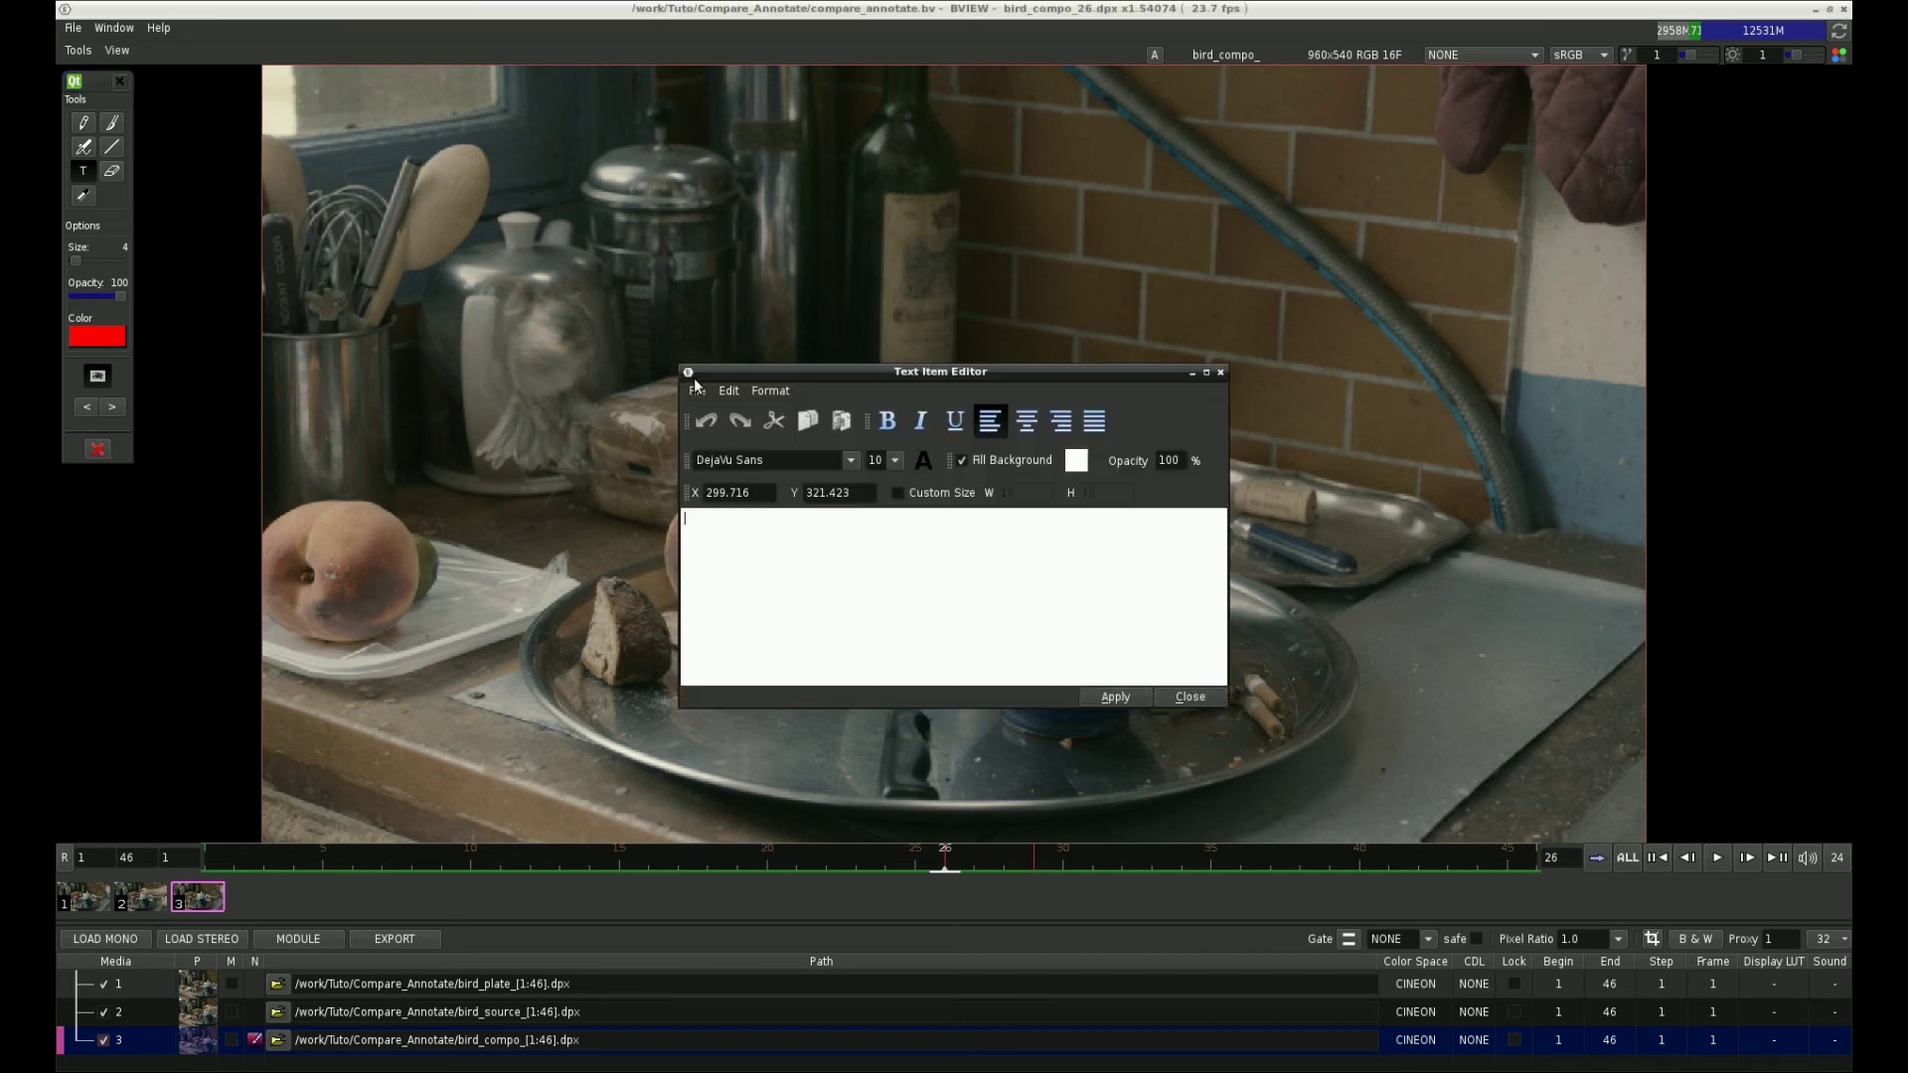
{"action": "left_click", "coordinate": [896, 461]}
{"action": "left_click", "coordinate": [881, 666]}
{"action": "left_click", "coordinate": [923, 461]}
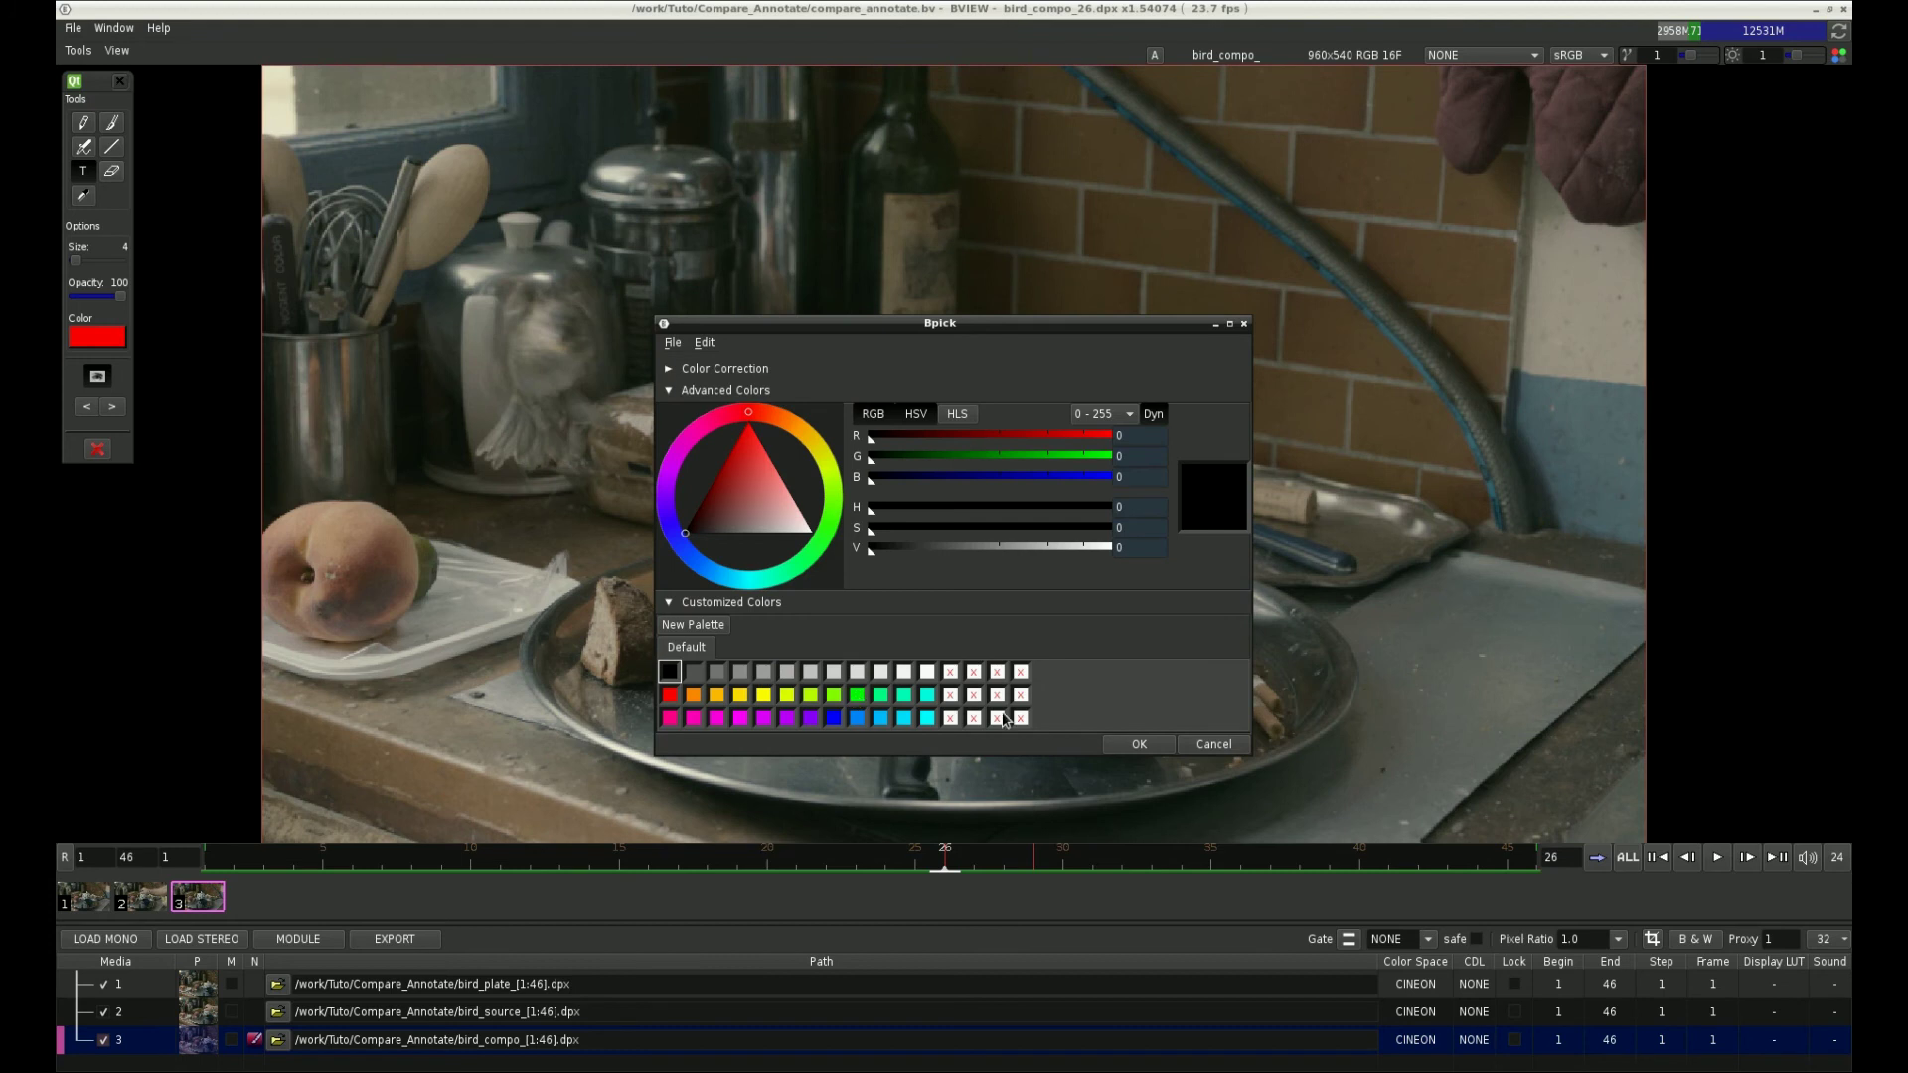
{"action": "left_click", "coordinate": [865, 702]}
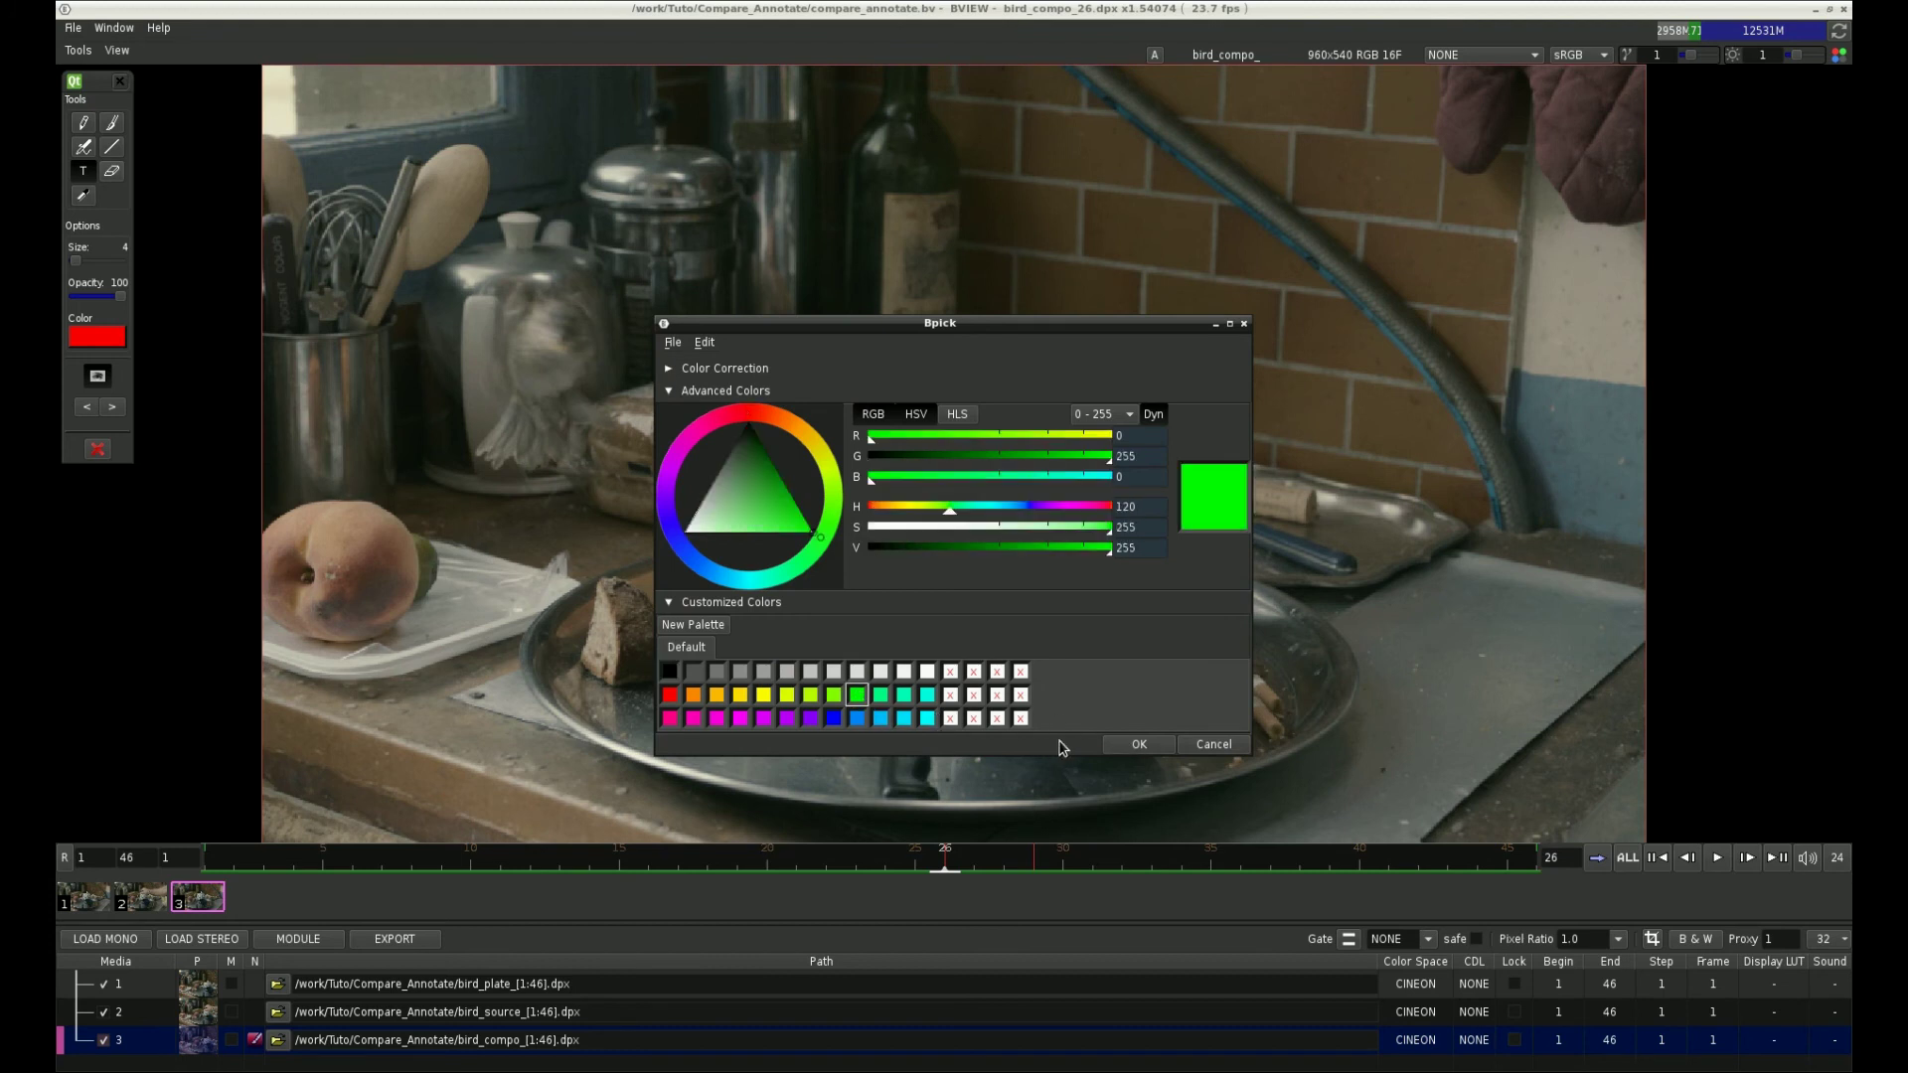
{"action": "left_click", "coordinate": [1115, 746]}
{"action": "left_click", "coordinate": [962, 461]}
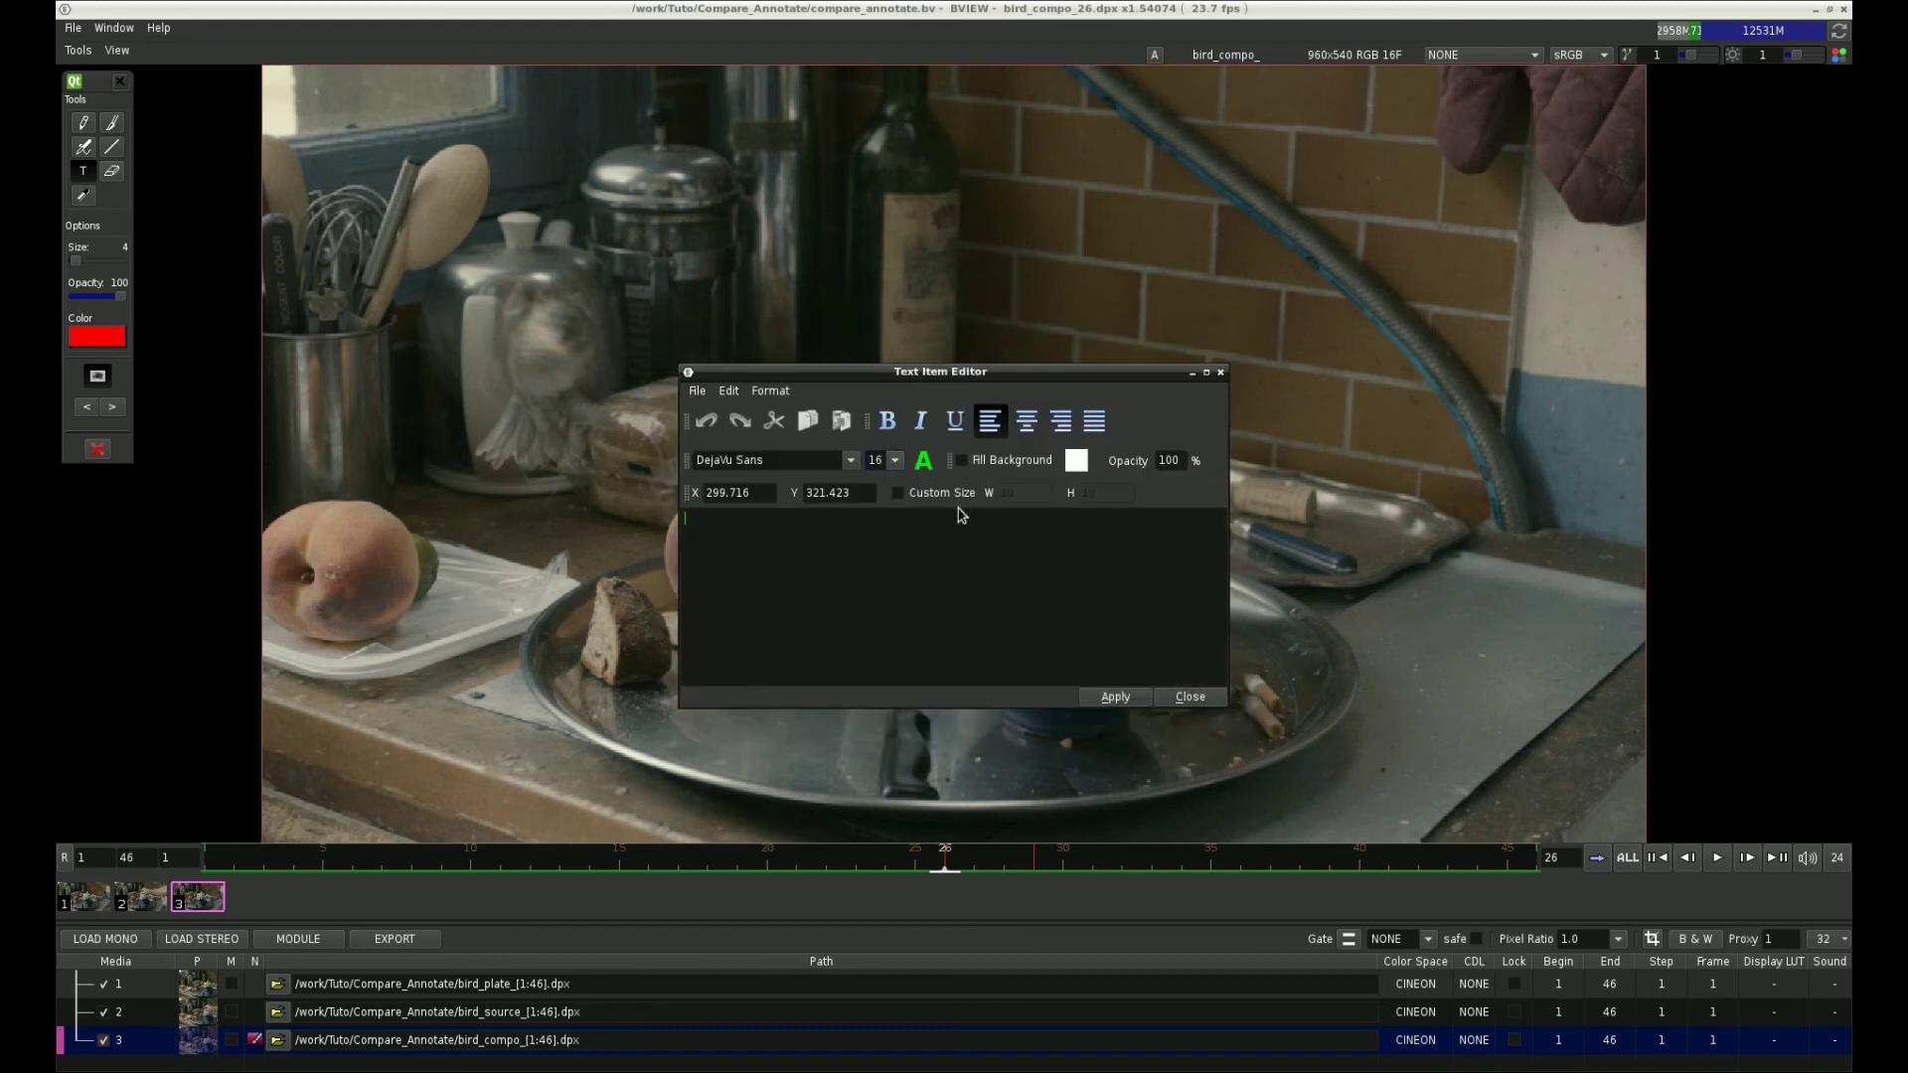
- Enter the text "blur brand", place it just above the red loop on the bread package, and close the annotations tool
{"action": "type", "text": "blur brand"}
{"action": "left_click", "coordinate": [1190, 696]}
{"action": "left_click_drag", "start_coordinate": [792, 416], "coordinate": [772, 375]}
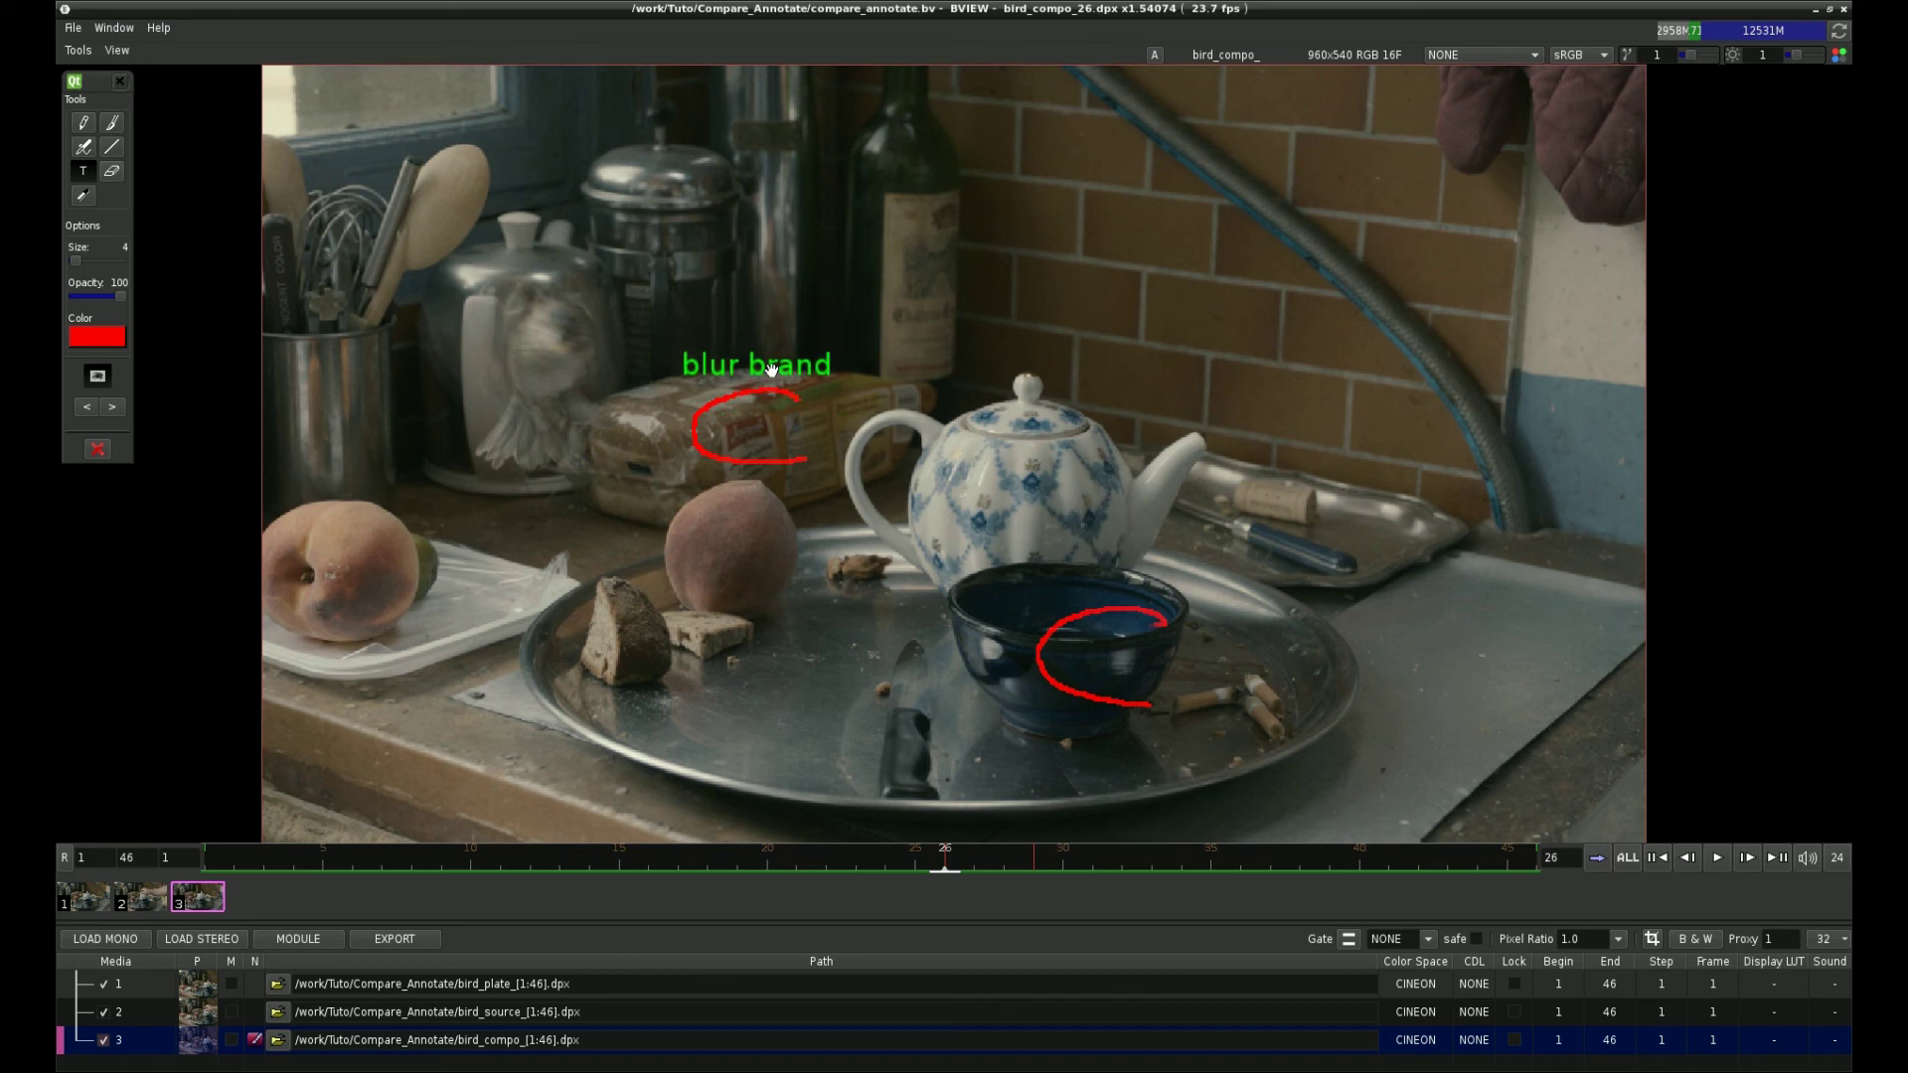
{"action": "right_click", "coordinate": [772, 376]}
{"action": "key", "text": "Escape"}
{"action": "left_click", "coordinate": [119, 83]}
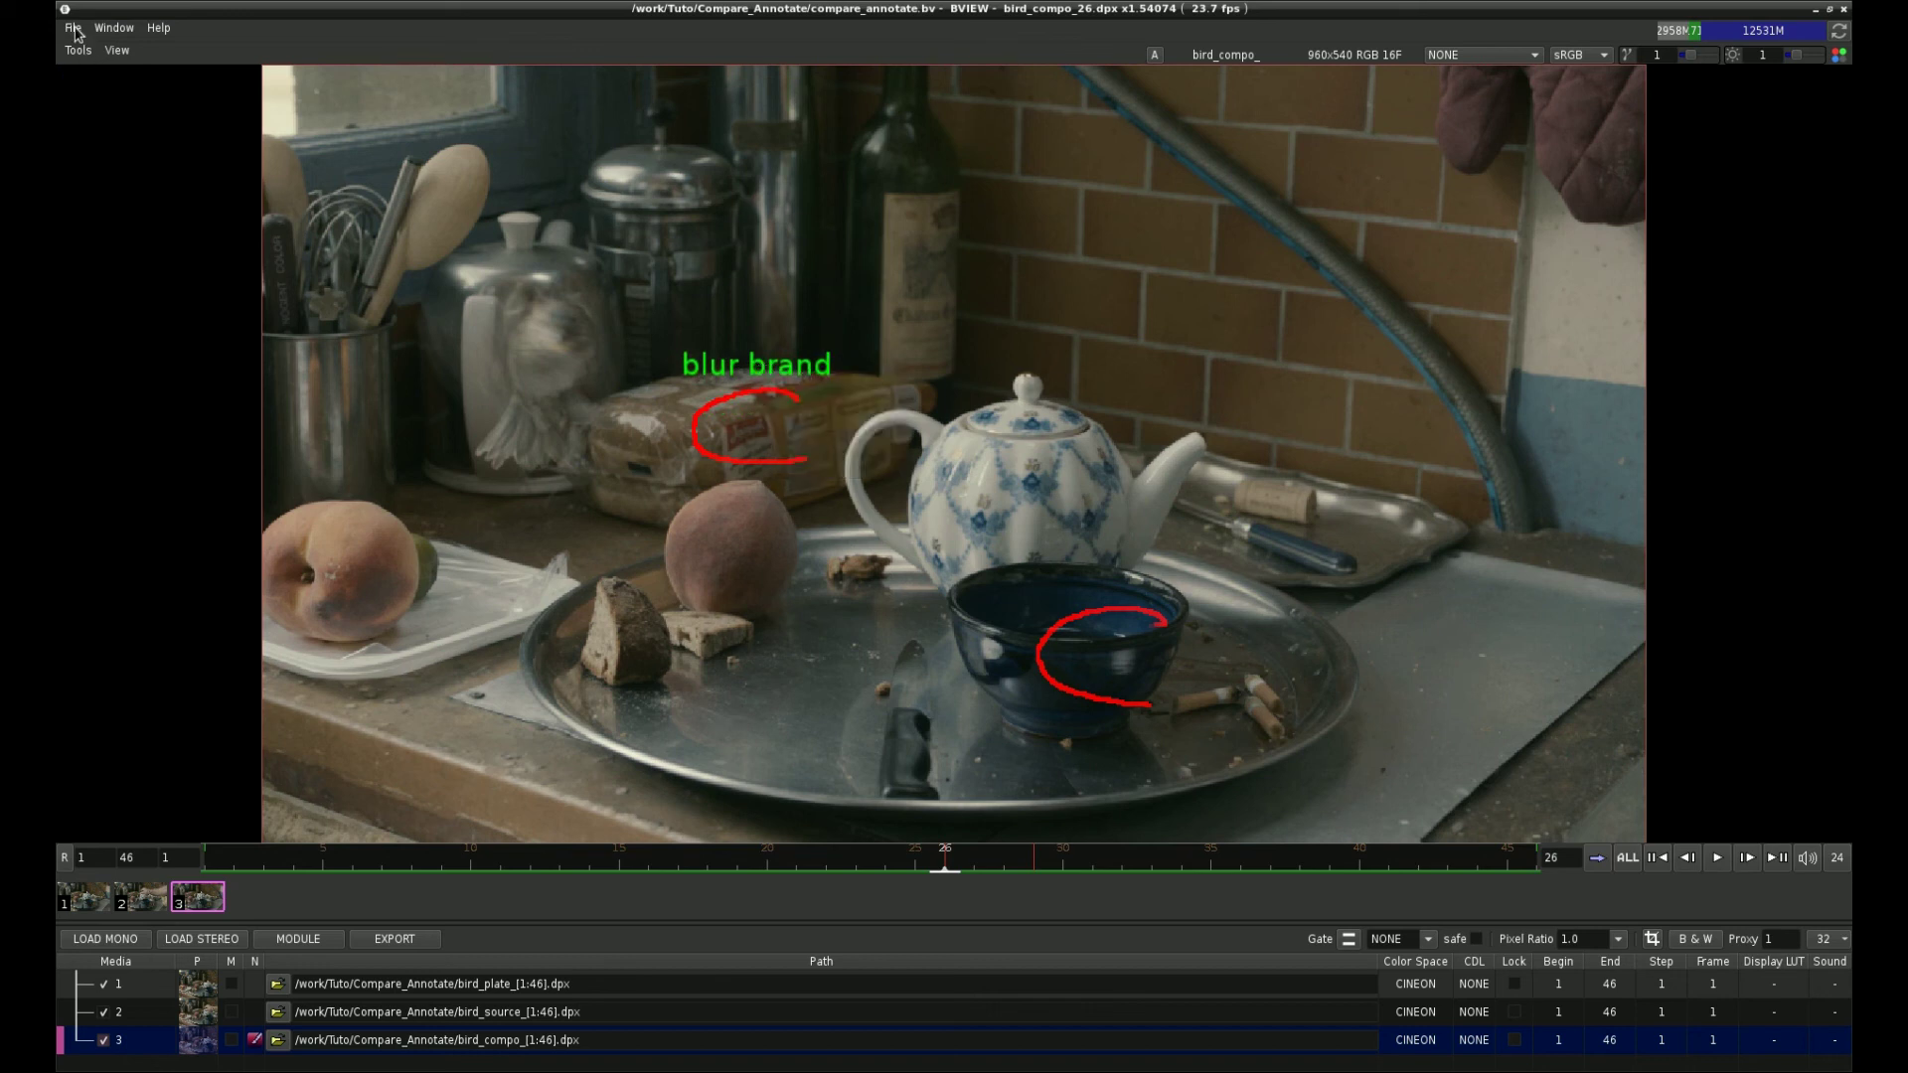
- Save the project under the name tuto
{"action": "left_click", "coordinate": [73, 28]}
{"action": "left_click", "coordinate": [110, 132]}
{"action": "left_click", "coordinate": [782, 673]}
{"action": "type", "text": "tuto"}
{"action": "key", "text": "Return"}
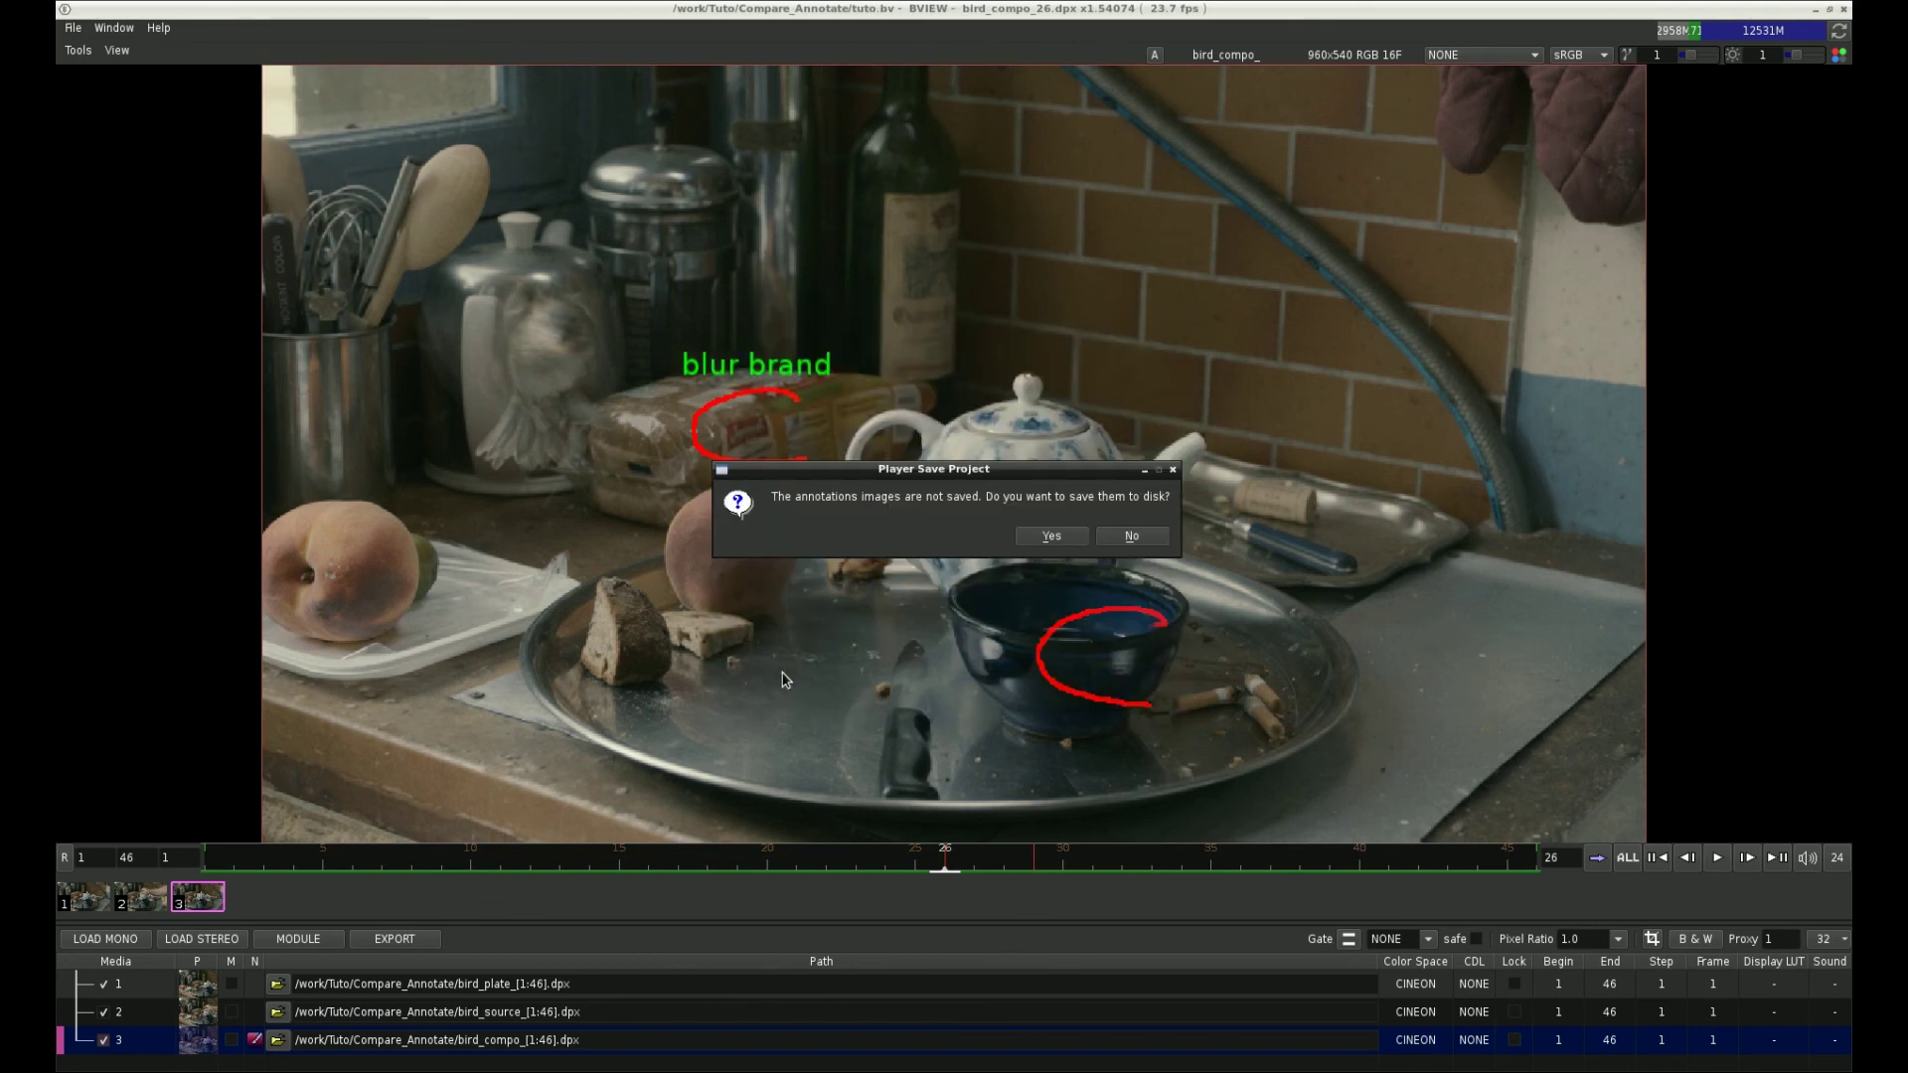
- Save the annotation images to disk as DPX files named NOTES_bird_compo
{"action": "left_click", "coordinate": [1034, 536]}
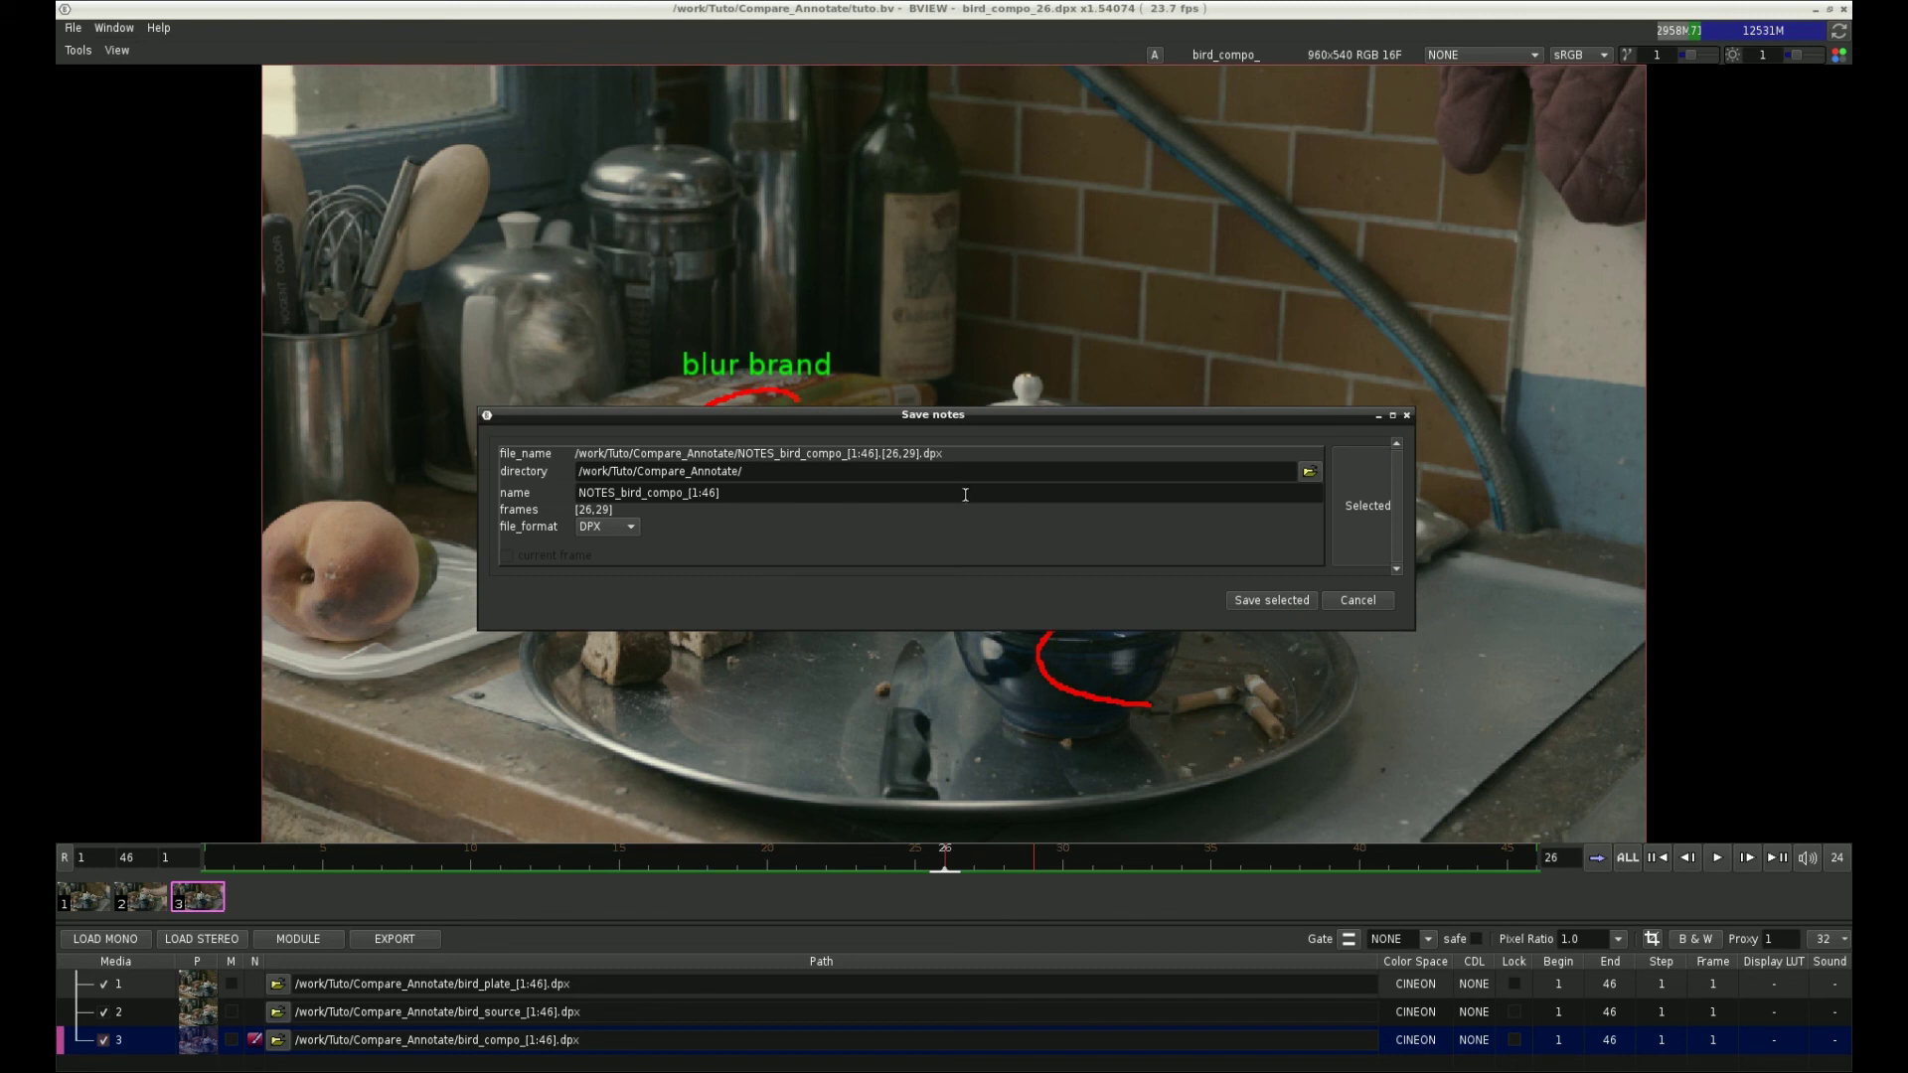
{"action": "key", "text": "BackSpace"}
{"action": "key", "text": "BackSpace"}
{"action": "key", "text": "BackSpace"}
{"action": "key", "text": "BackSpace"}
{"action": "key", "text": "BackSpace"}
{"action": "key", "text": "BackSpace"}
{"action": "key", "text": "BackSpace"}
{"action": "left_click", "coordinate": [1270, 601]}
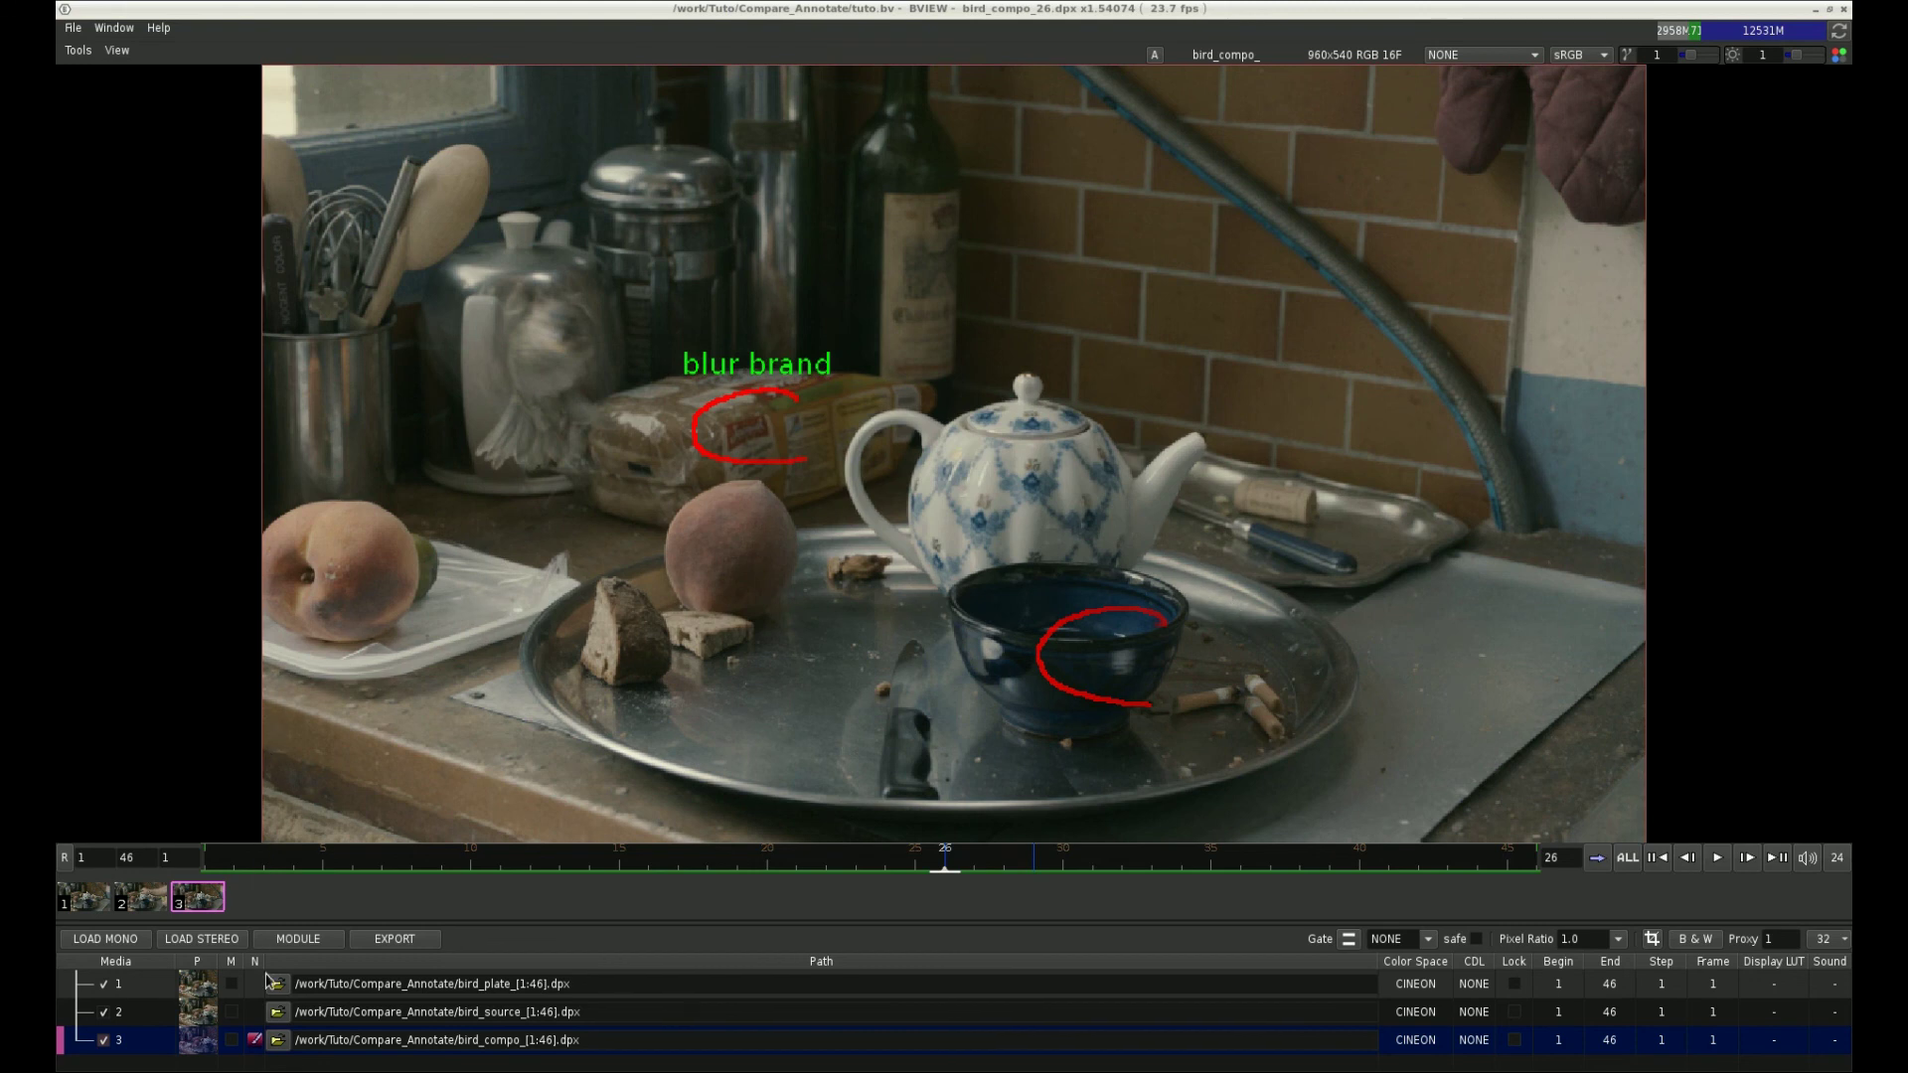
- Open the notes export settings for bird_compo and cancel without saving
{"action": "left_click", "coordinate": [256, 1039]}
{"action": "left_click", "coordinate": [328, 983]}
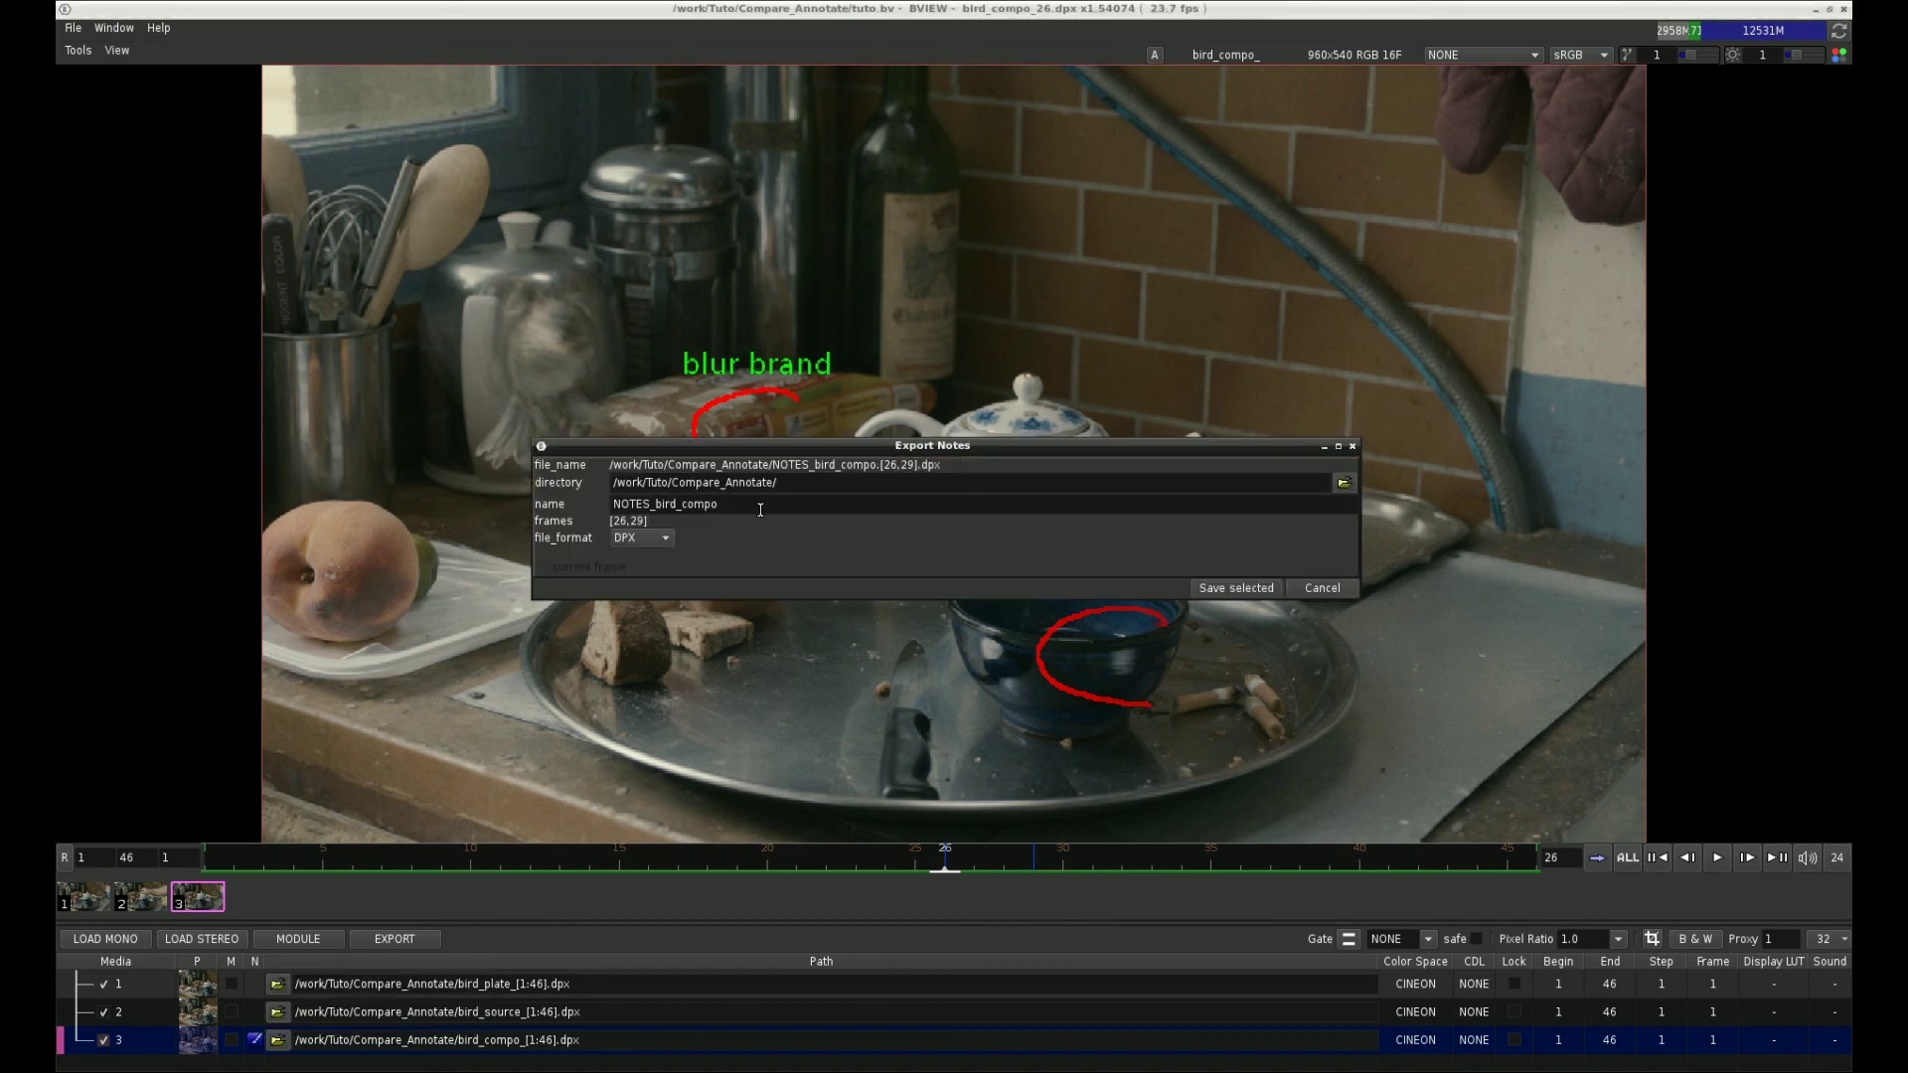
{"action": "left_click", "coordinate": [1295, 585]}
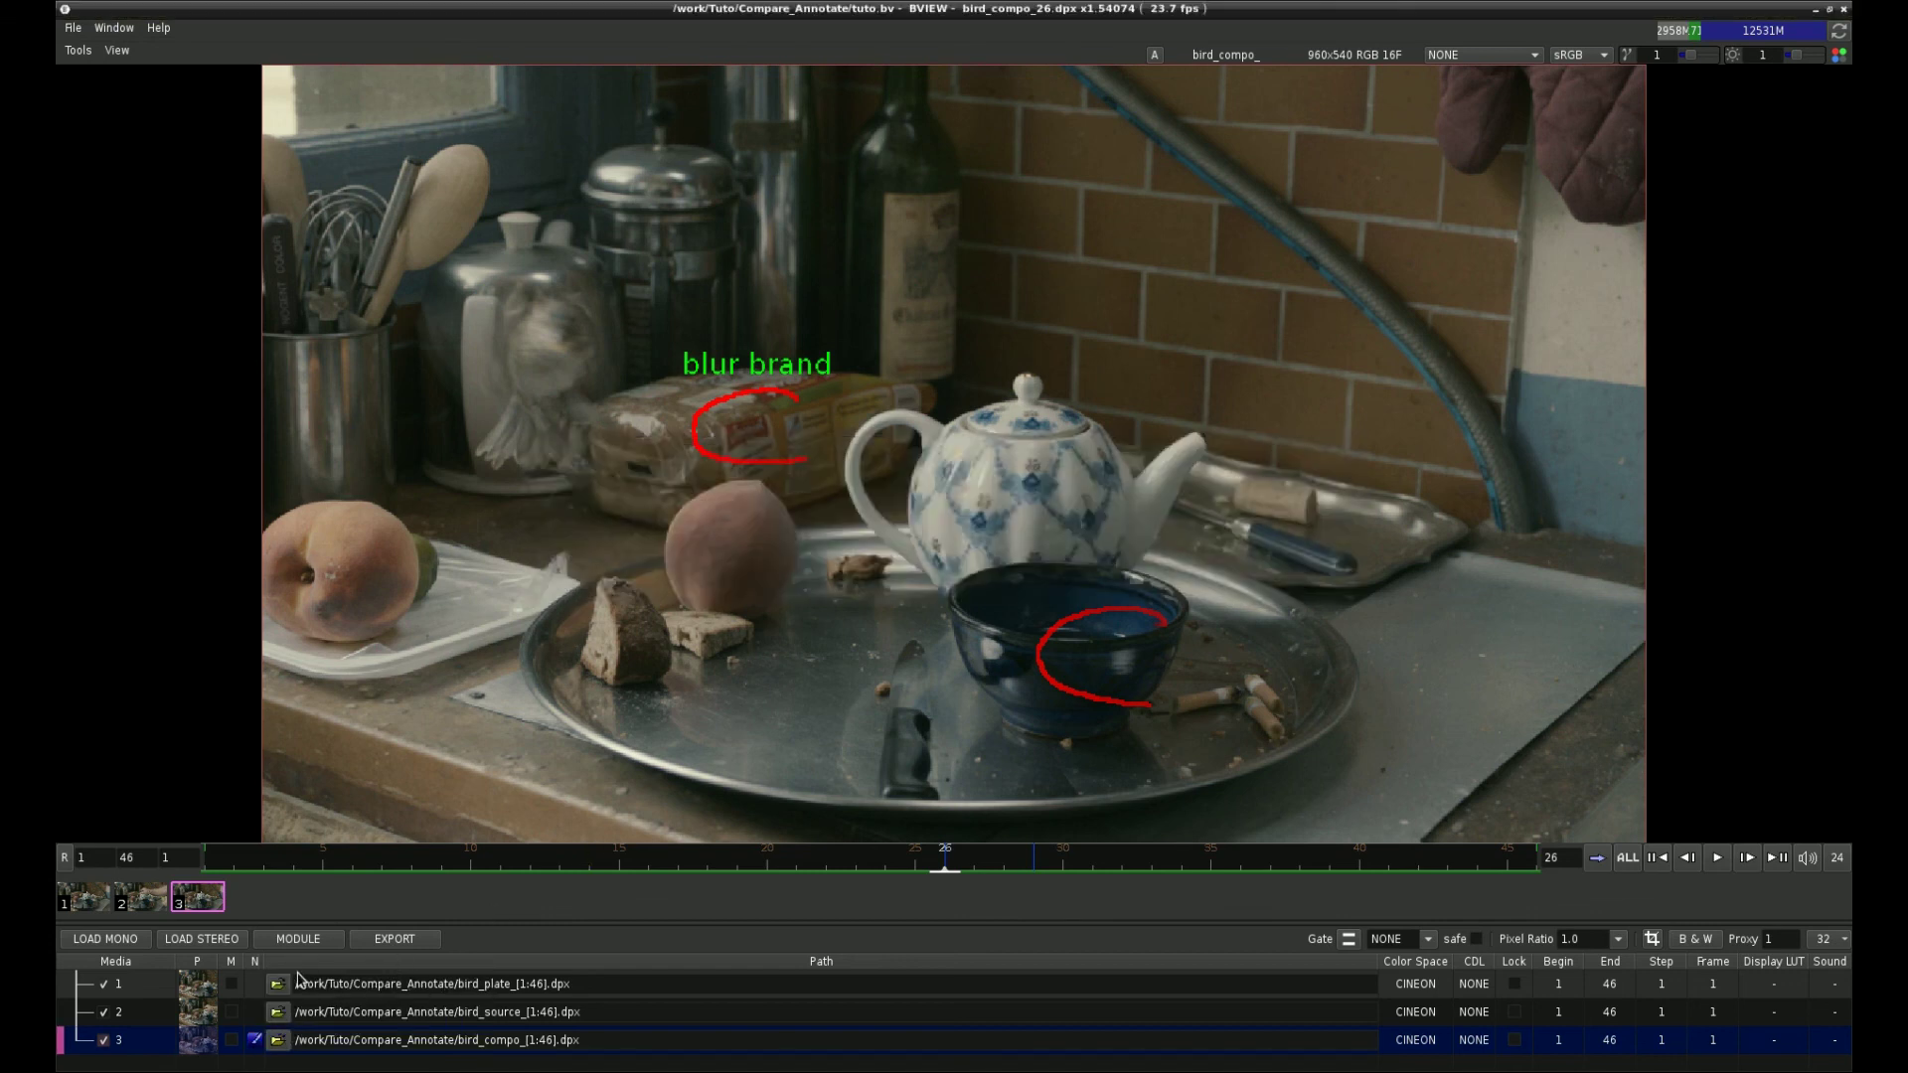
- Display bird_plate and browse for notes to link, selecting NOTES_bird_compo_.[18,26].dpx and cancelling without linking it
{"action": "left_click", "coordinate": [210, 992]}
{"action": "left_click", "coordinate": [256, 984]}
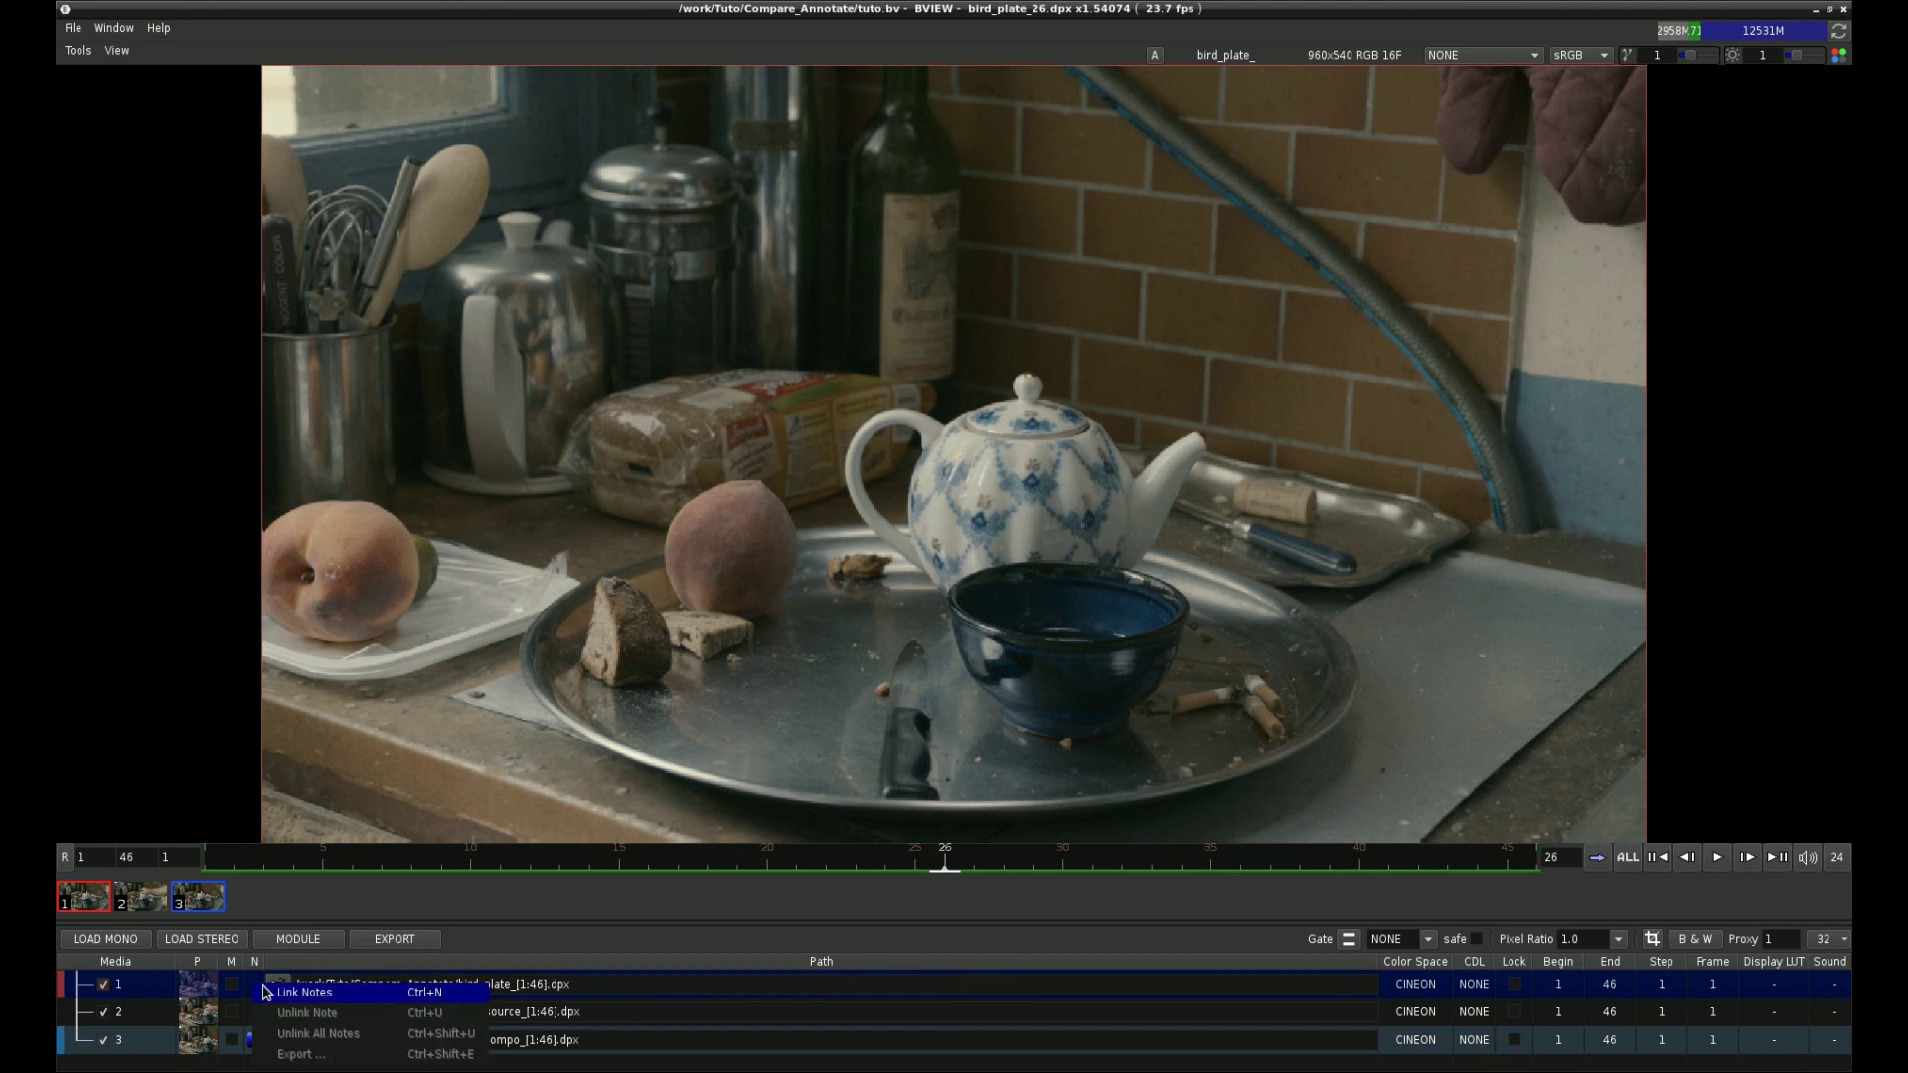
{"action": "left_click", "coordinate": [346, 984]}
{"action": "left_click", "coordinate": [184, 416]}
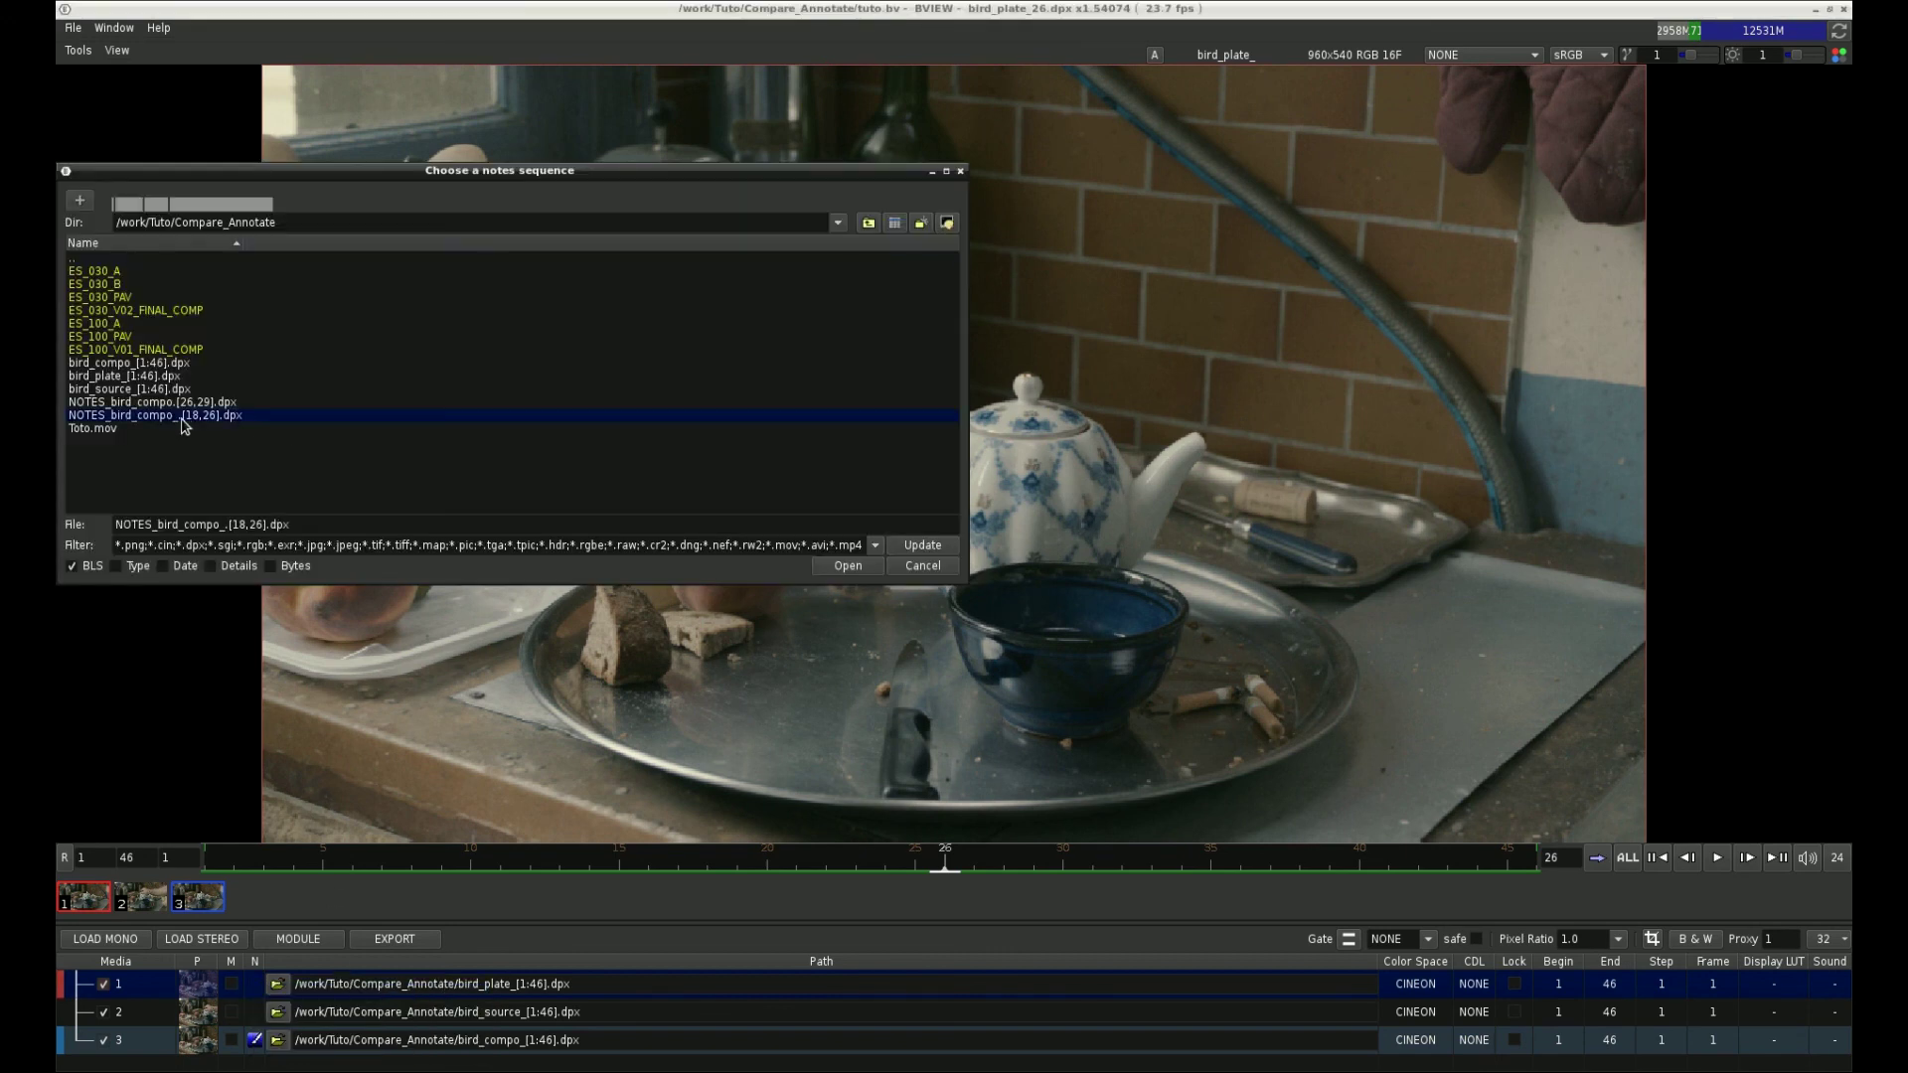
{"action": "left_click", "coordinate": [909, 567]}
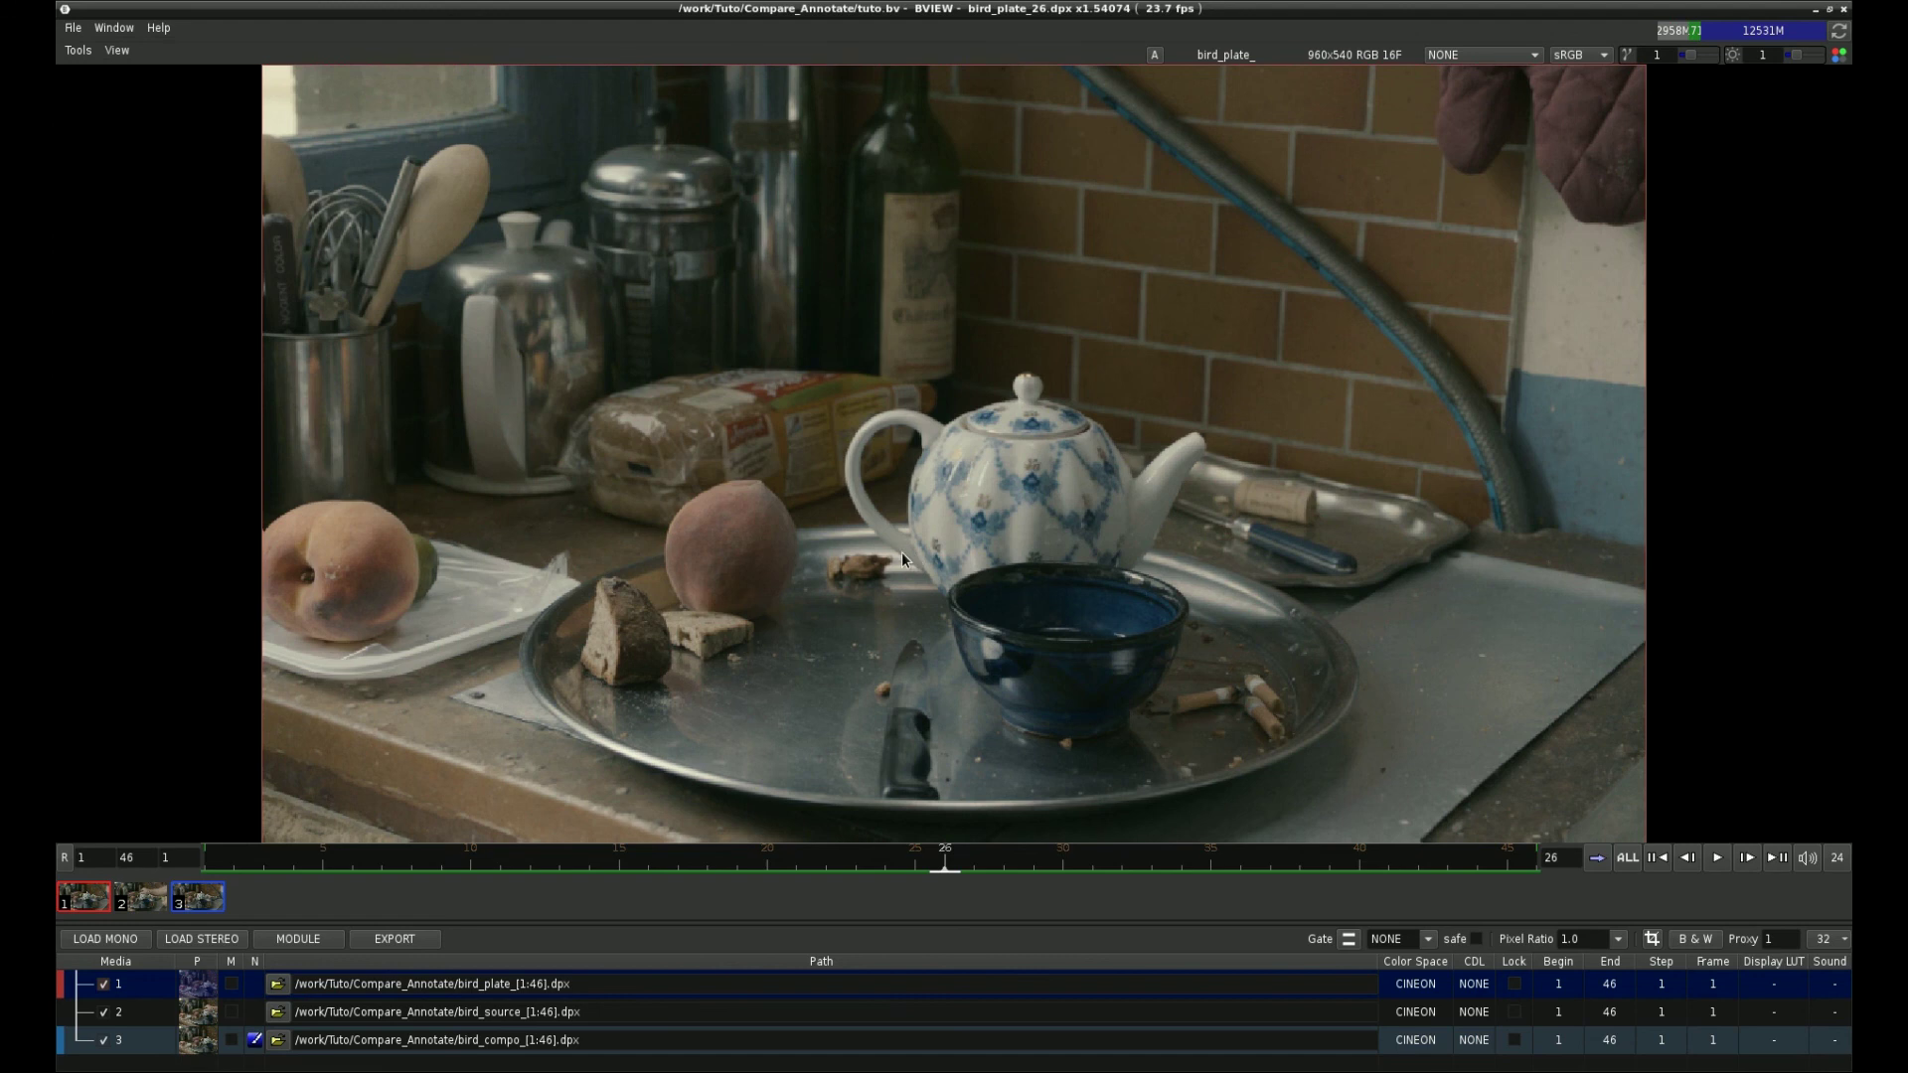
- Export the current sequence as the movie Toto.mov with annotations applied
{"action": "left_click", "coordinate": [396, 940]}
{"action": "left_click", "coordinate": [798, 542]}
{"action": "key", "text": "BackSpace"}
{"action": "key", "text": "BackSpace"}
{"action": "key", "text": "BackSpace"}
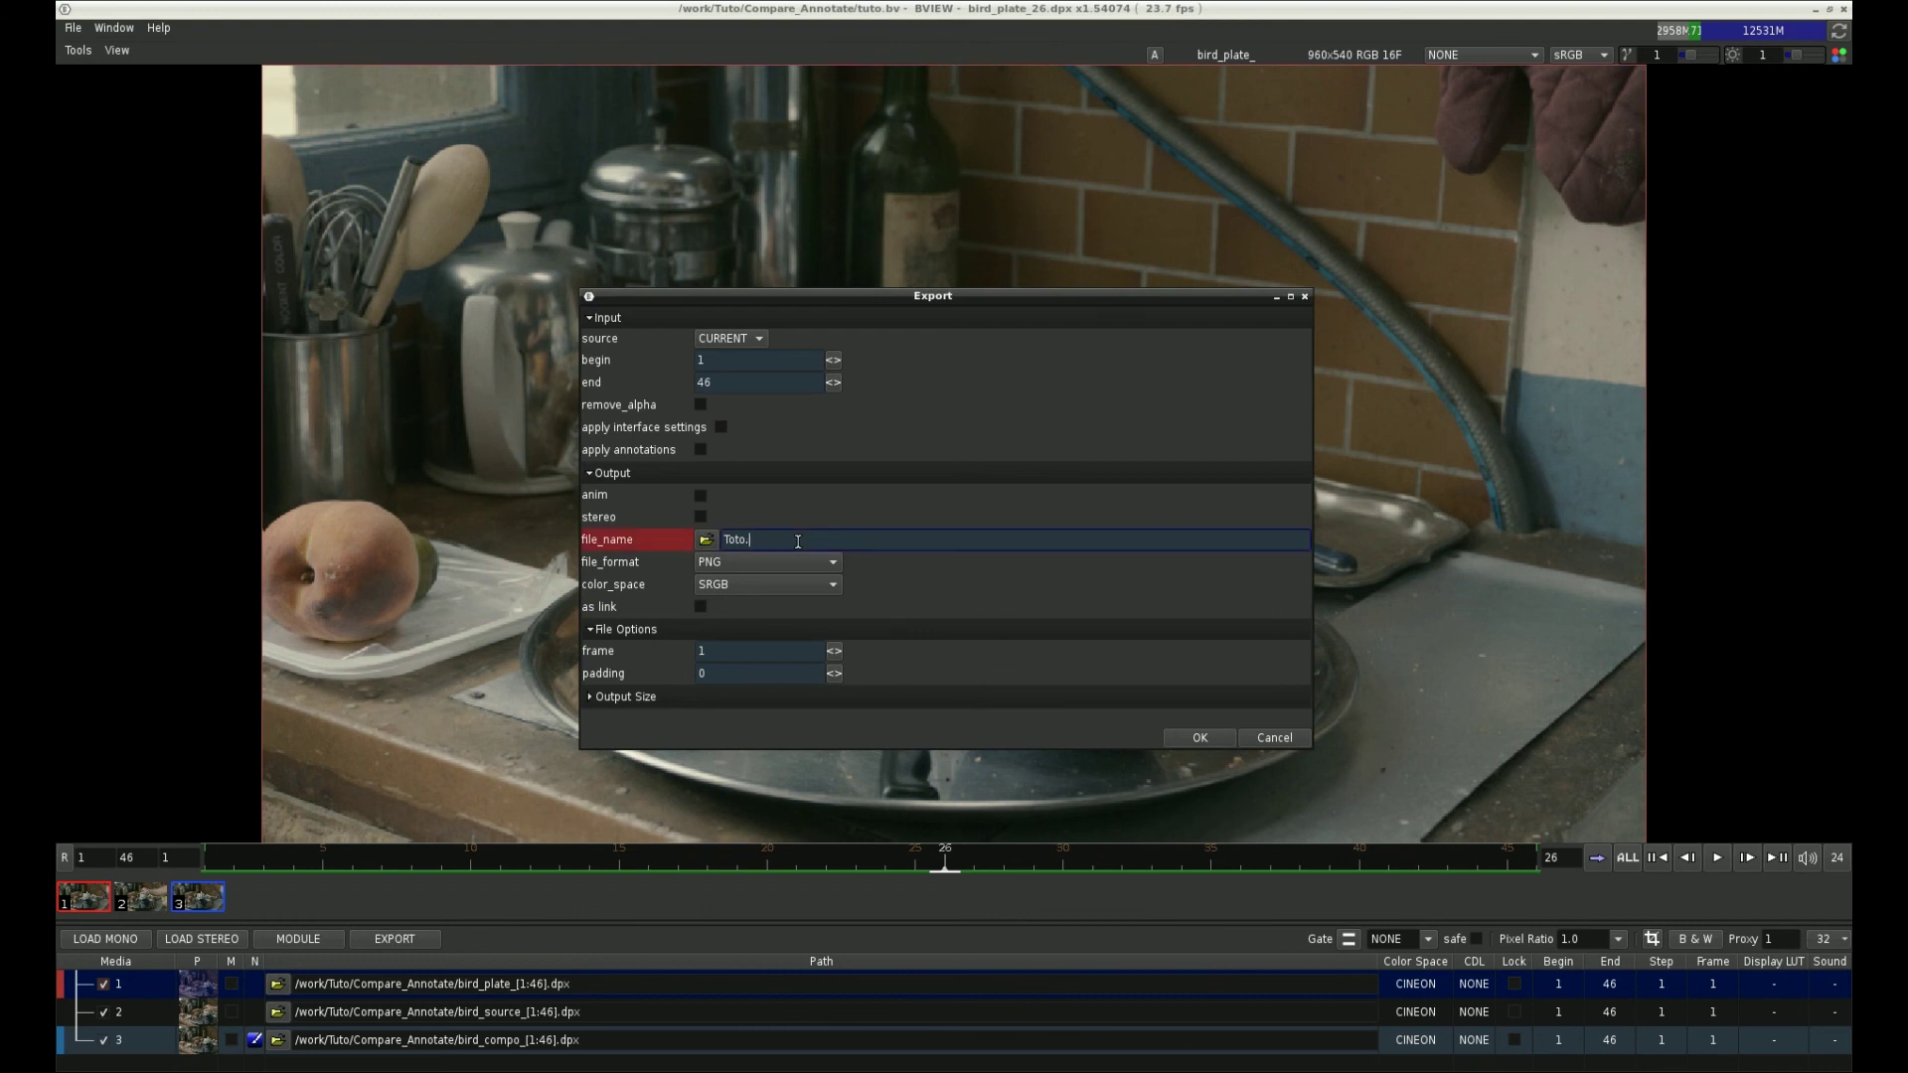
{"action": "type", "text": "mov"}
{"action": "key", "text": "Return"}
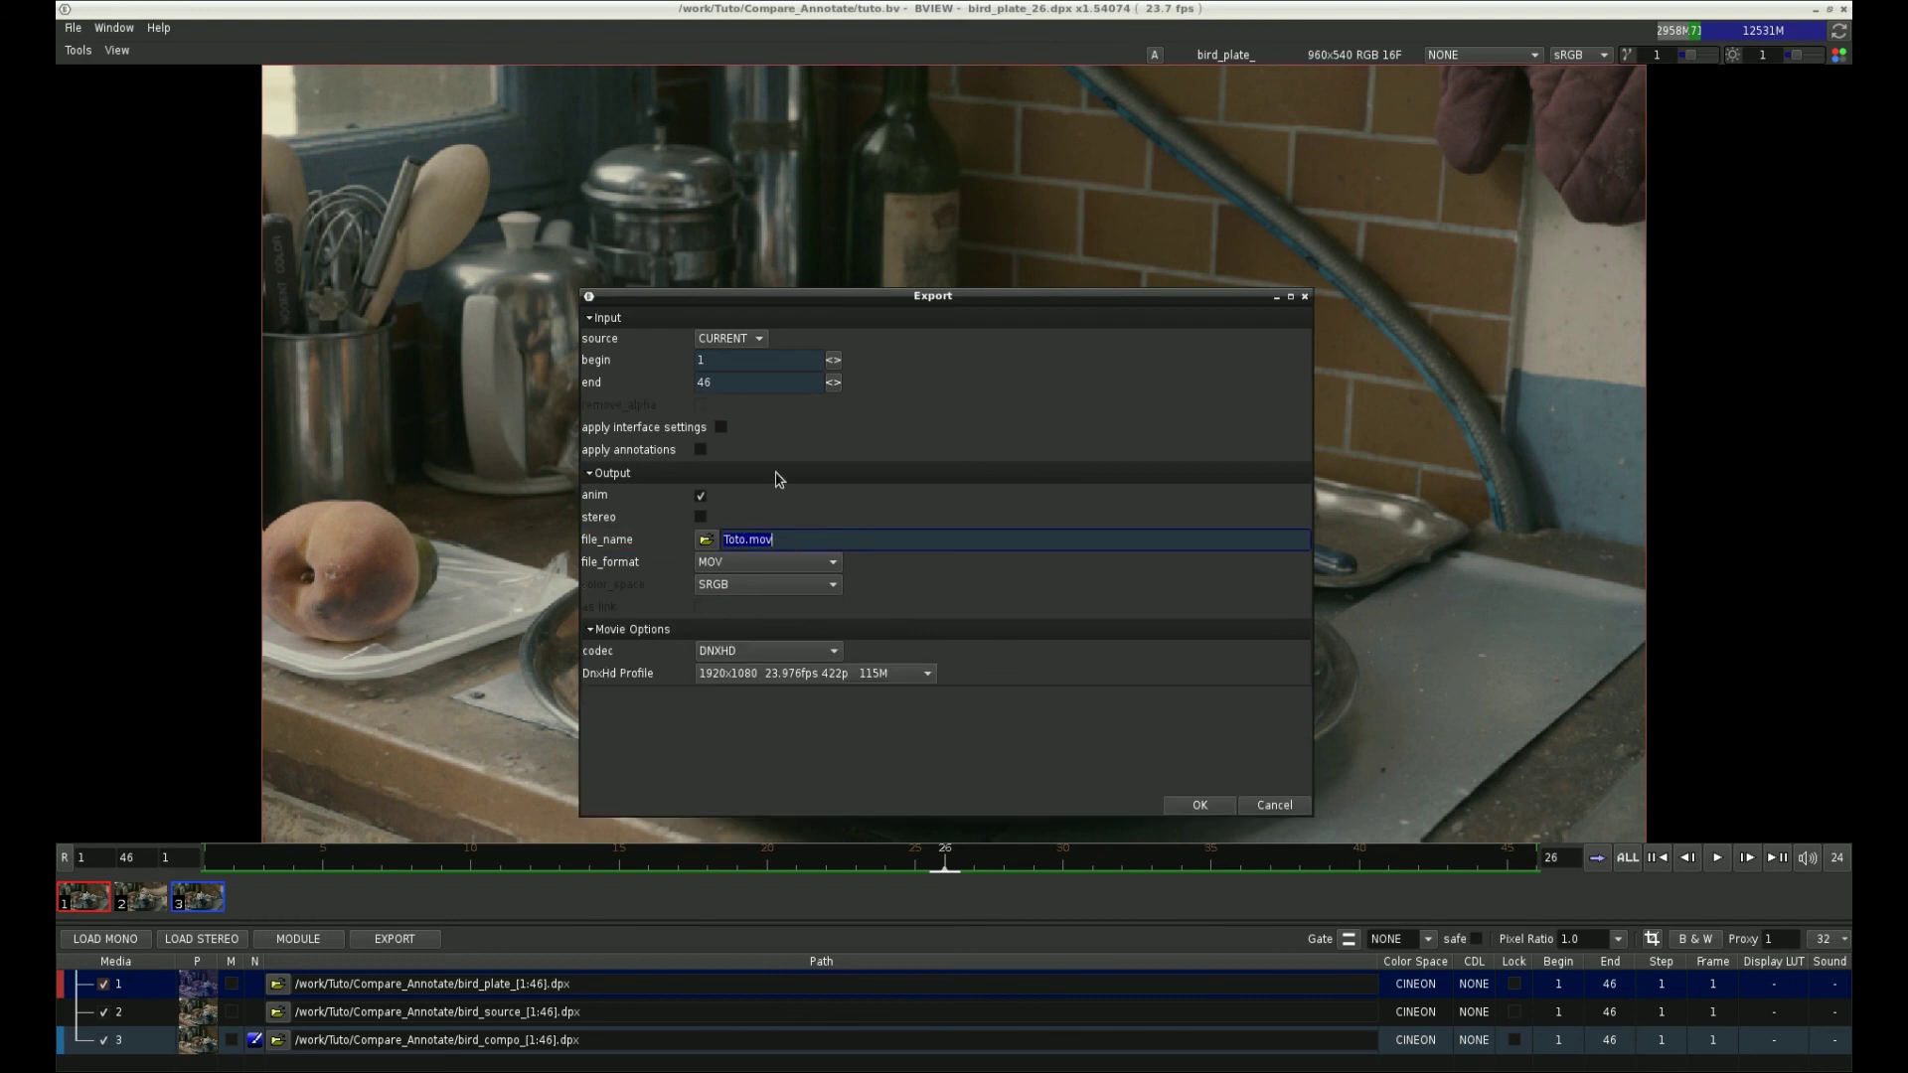
{"action": "left_click", "coordinate": [702, 451]}
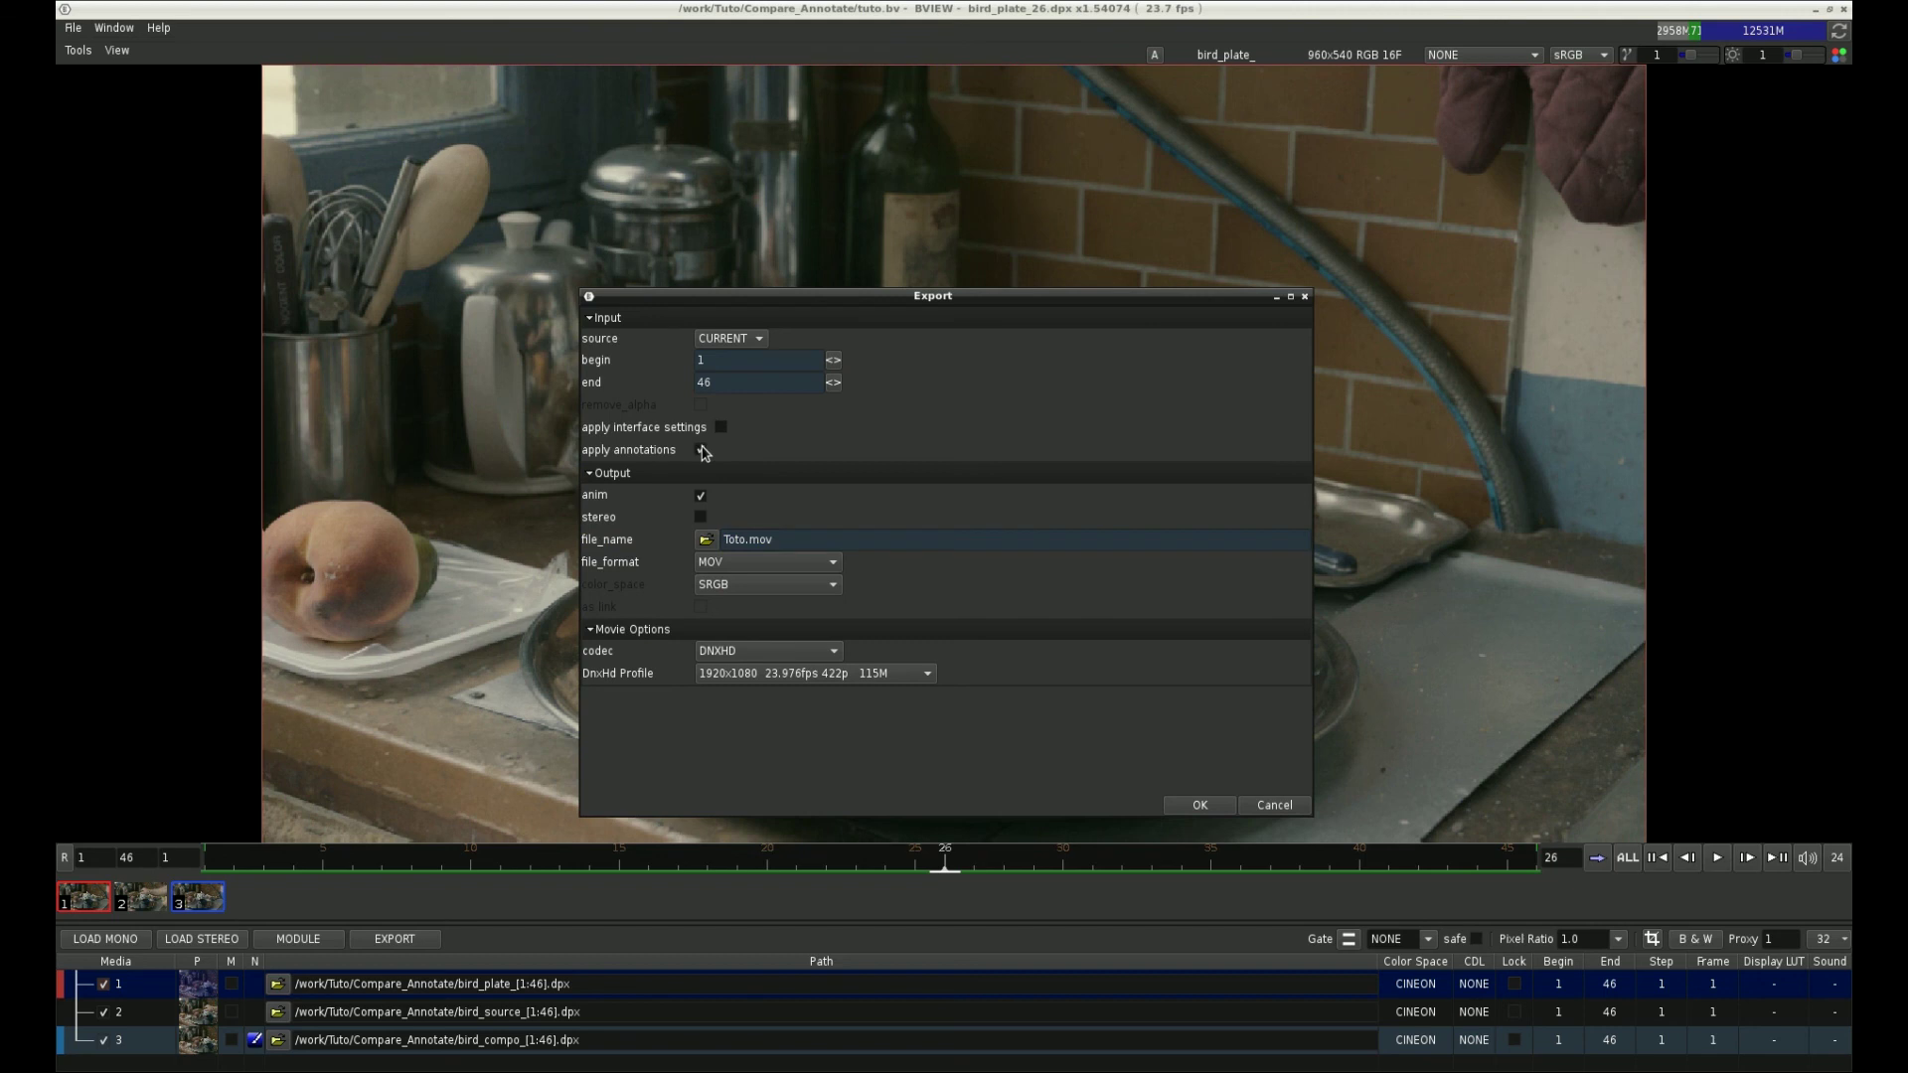
{"action": "left_click", "coordinate": [1176, 802]}
{"action": "left_click", "coordinate": [916, 612]}
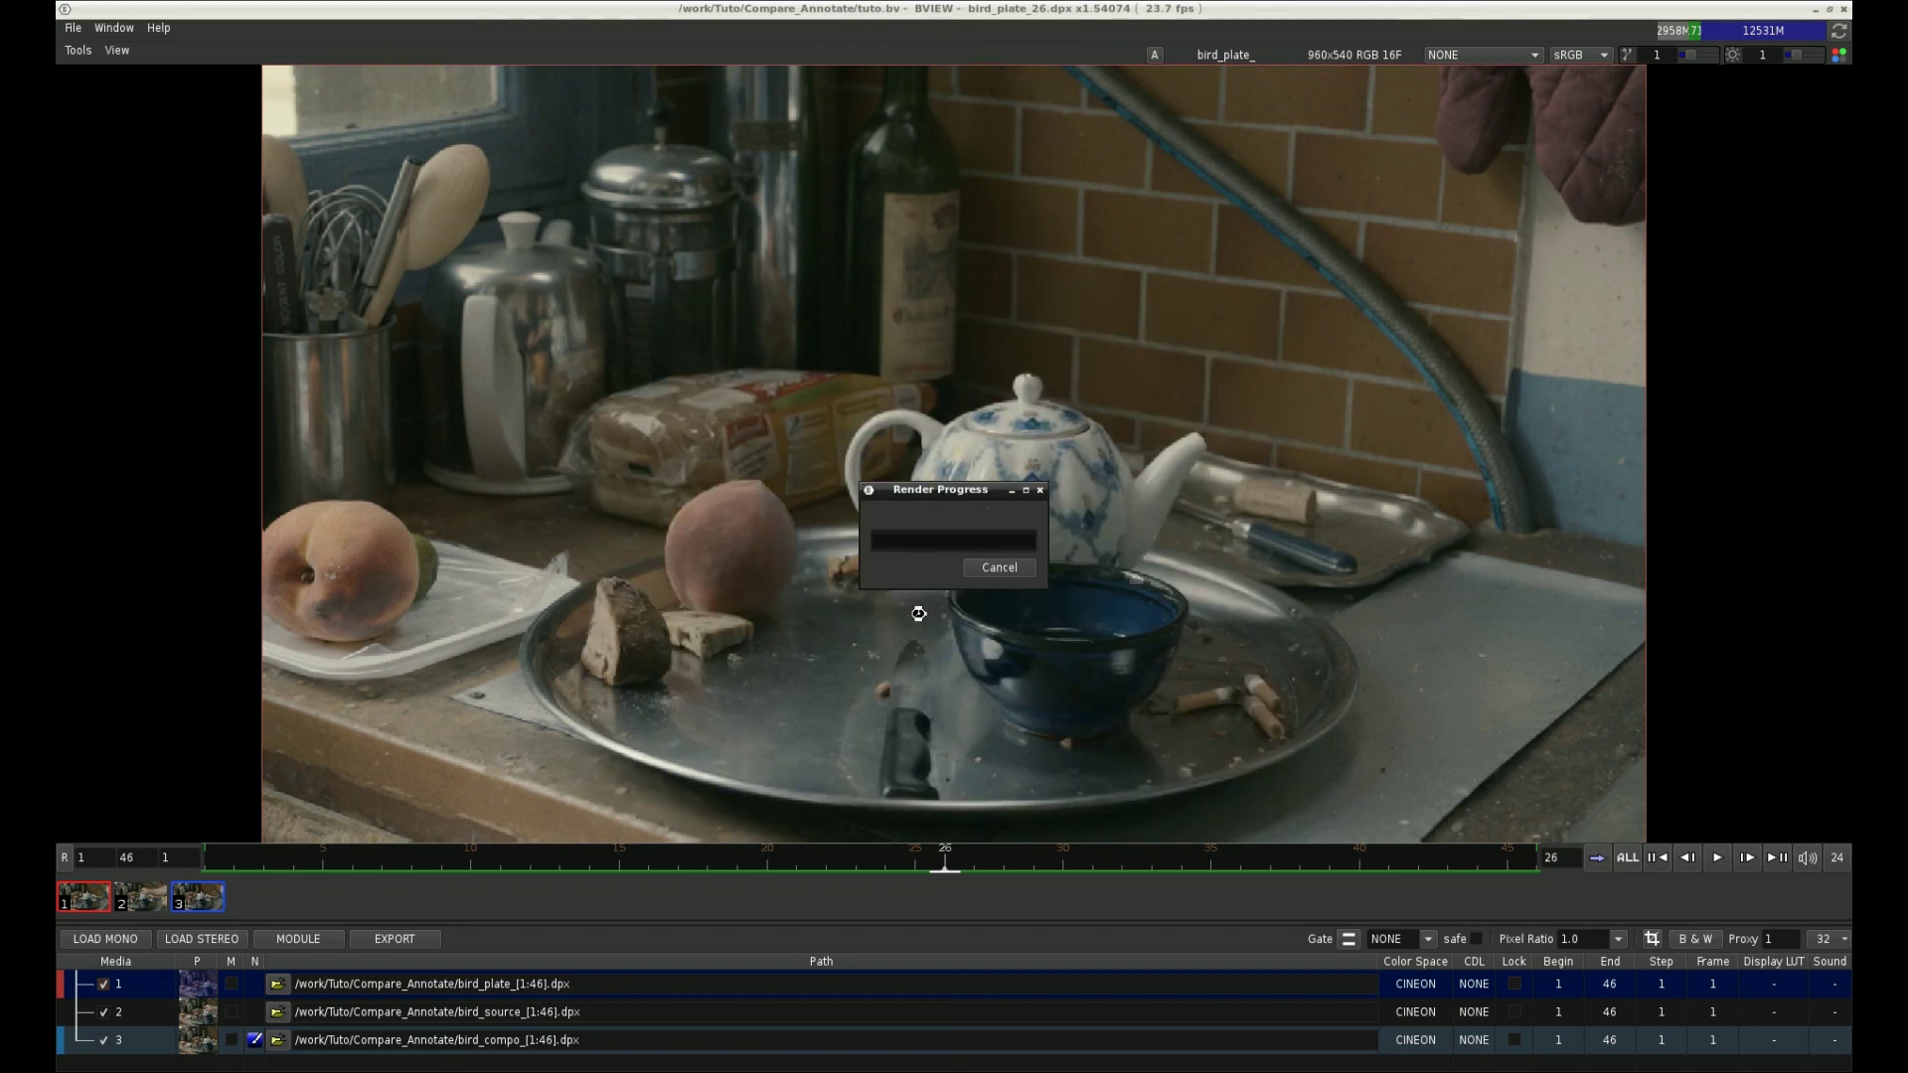